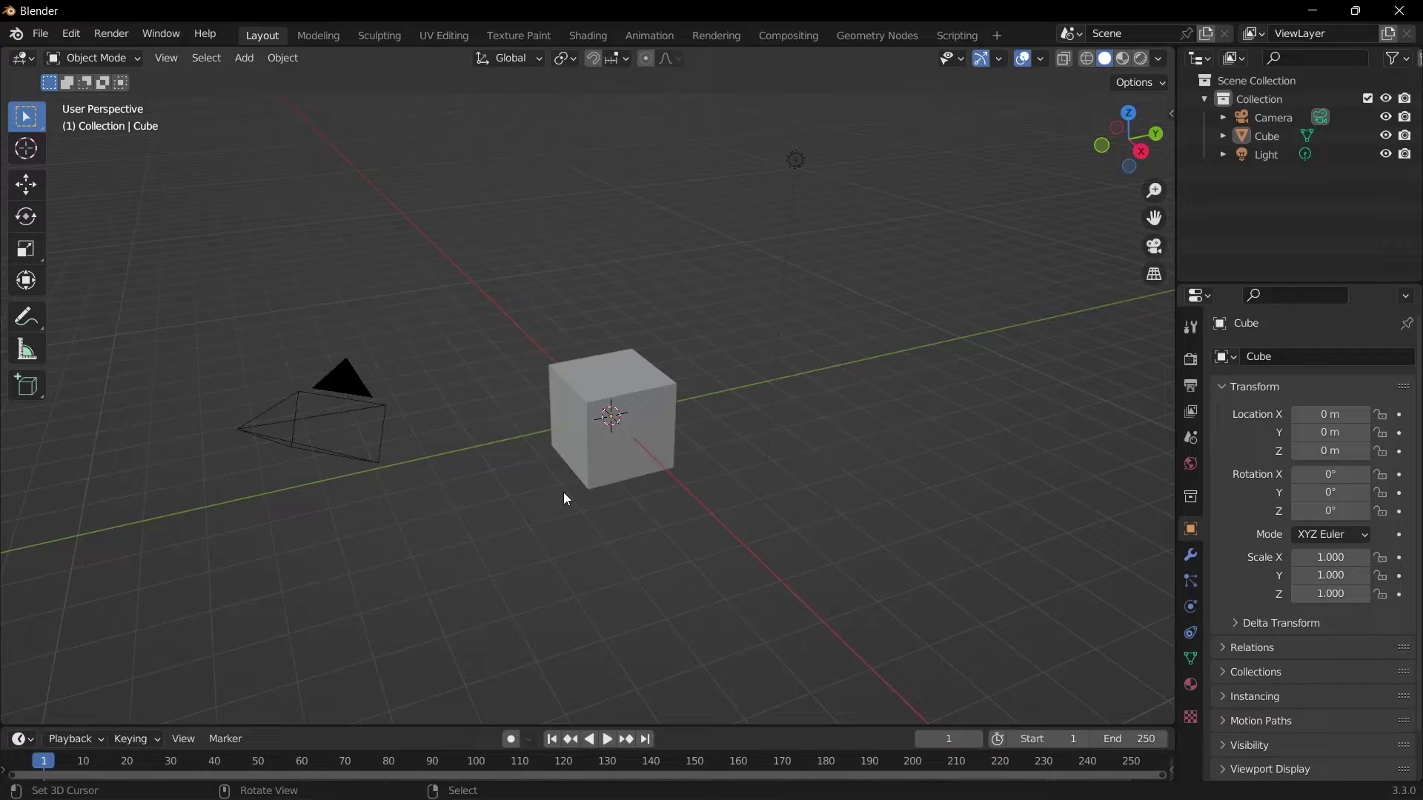
- Switch to the Shading workspace and bring the cube's material nodes into view
left_click(572, 30)
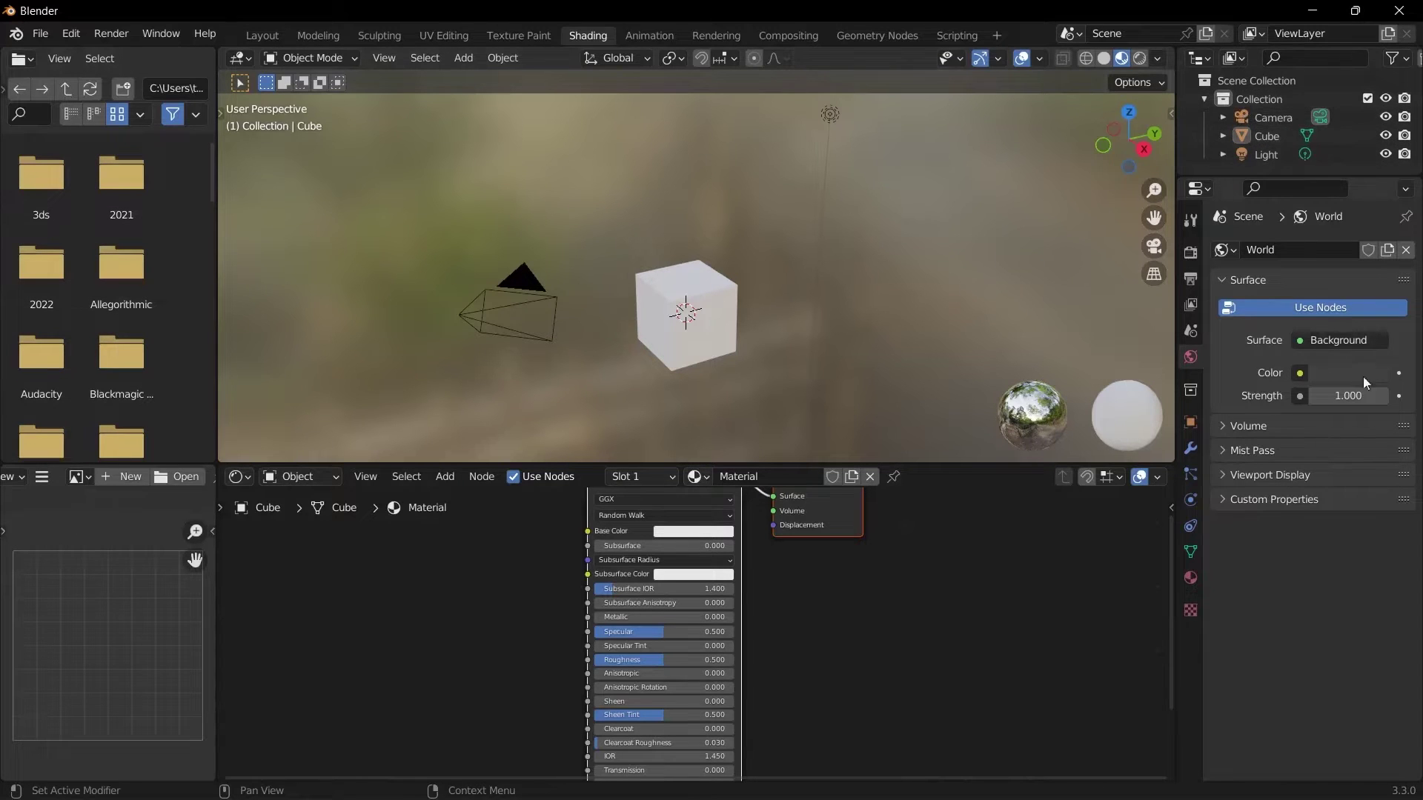
key("Home")
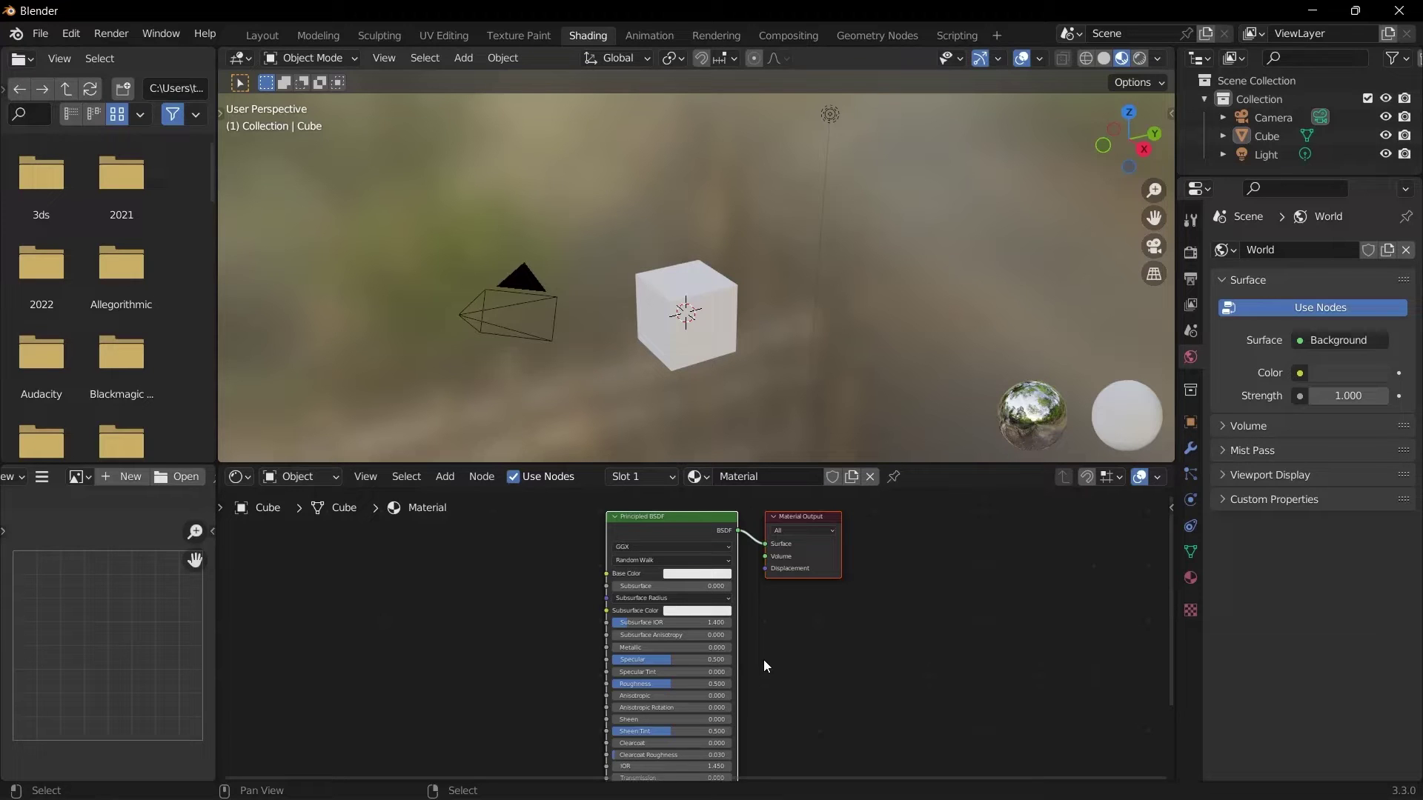
scroll(802, 634, "up", 1)
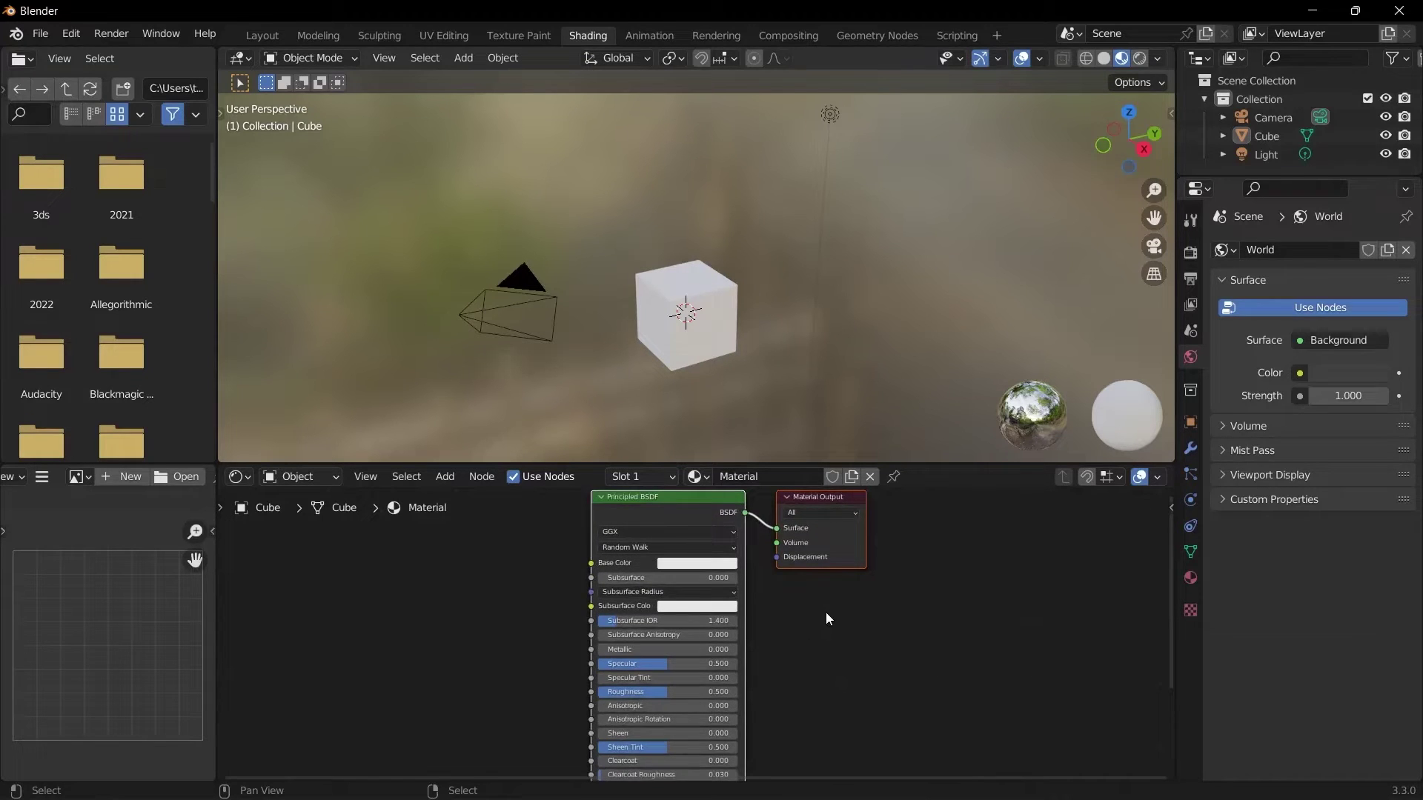
middle_click_drag(826, 612, 811, 633)
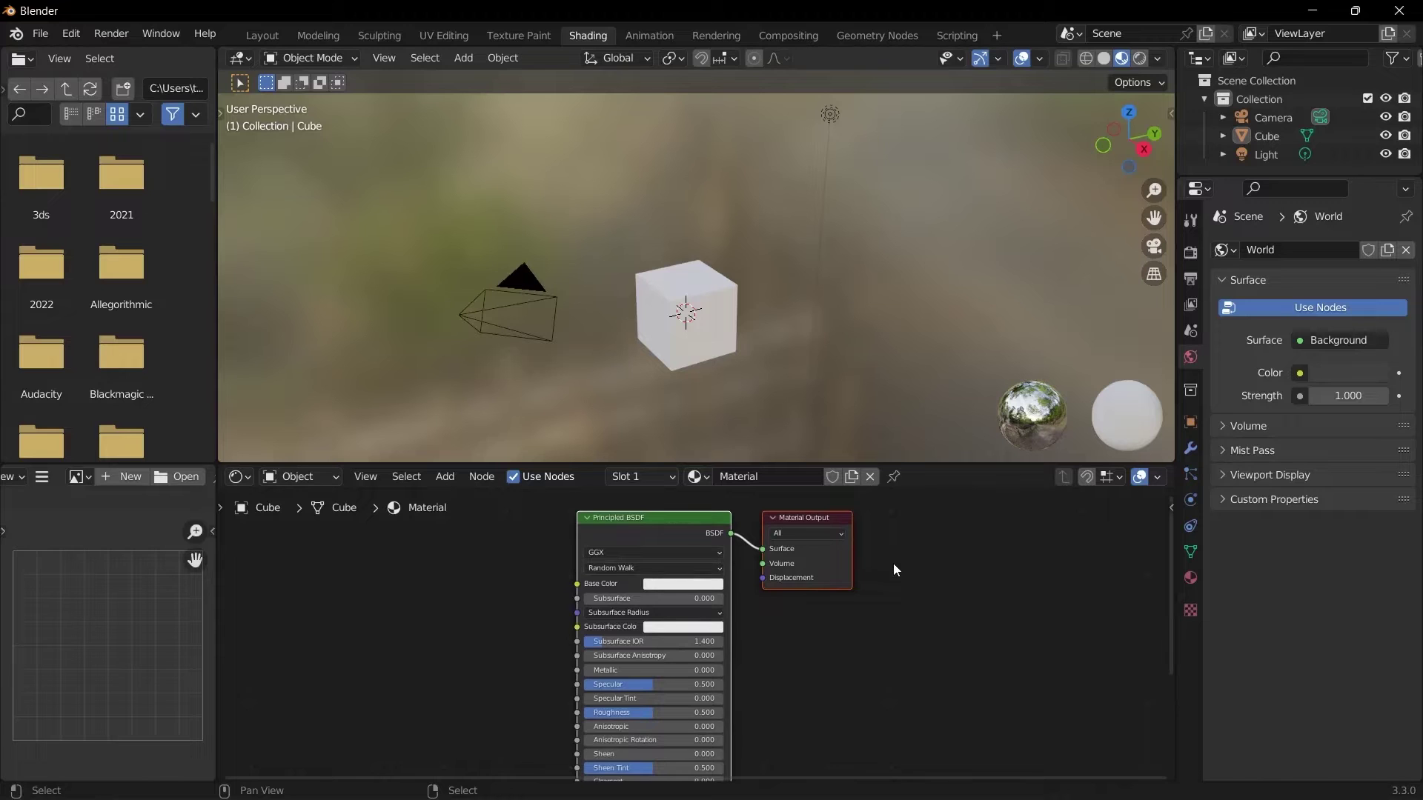
scroll(892, 563, "up", 2)
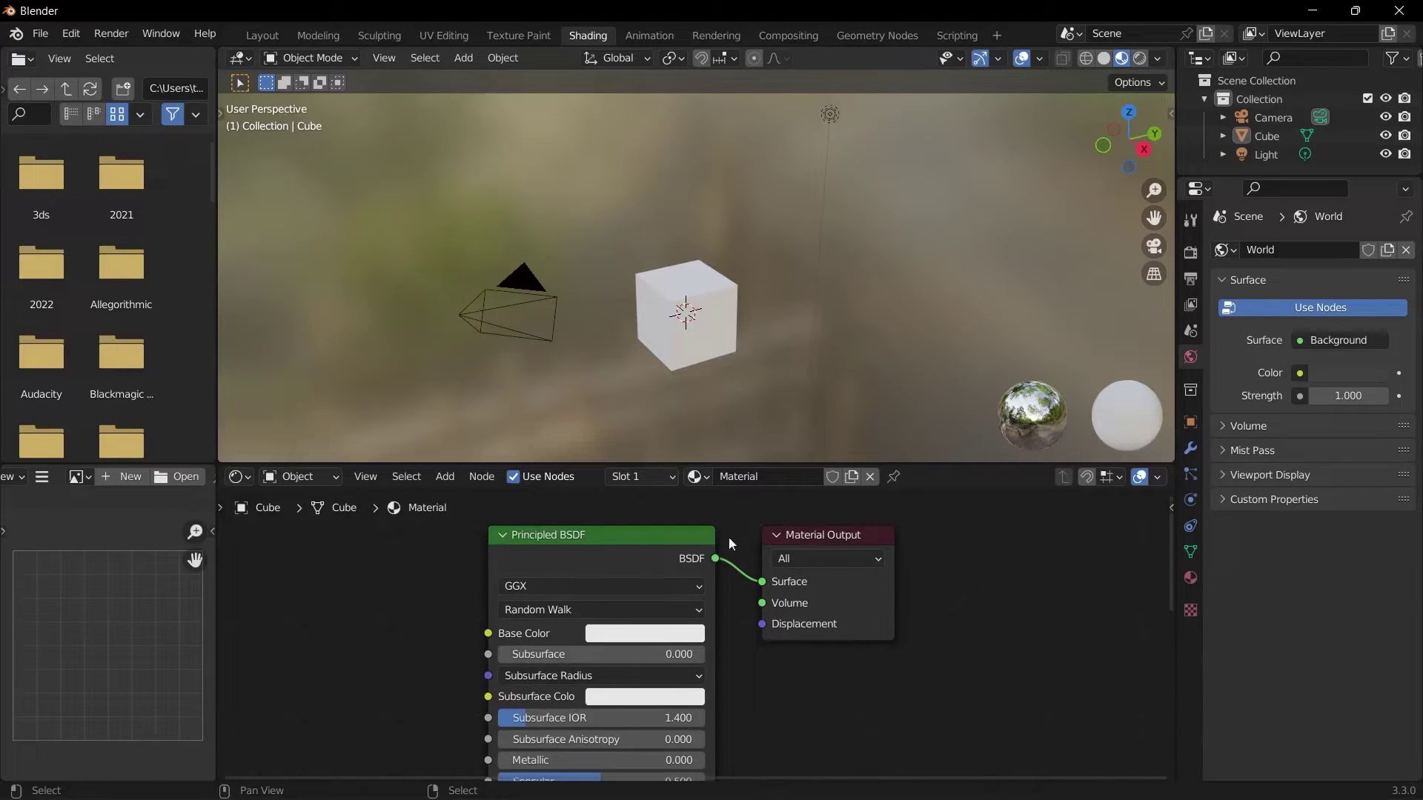
- Disconnect the Principled BSDF from the Material Output's Surface input and reconnect the two nodes
left_click_drag(768, 581, 742, 580)
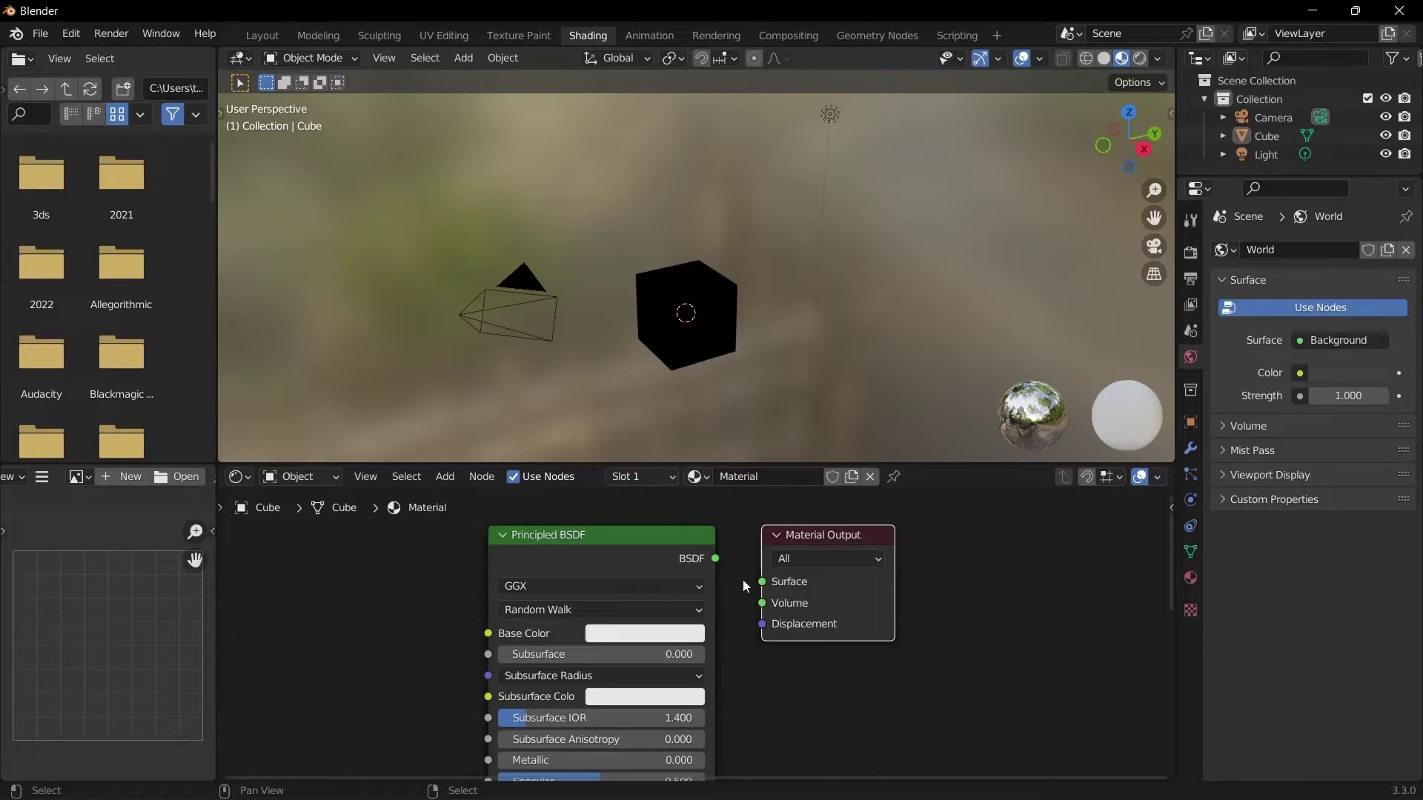
left_click_drag(713, 560, 762, 582)
scroll(941, 657, "up", 2)
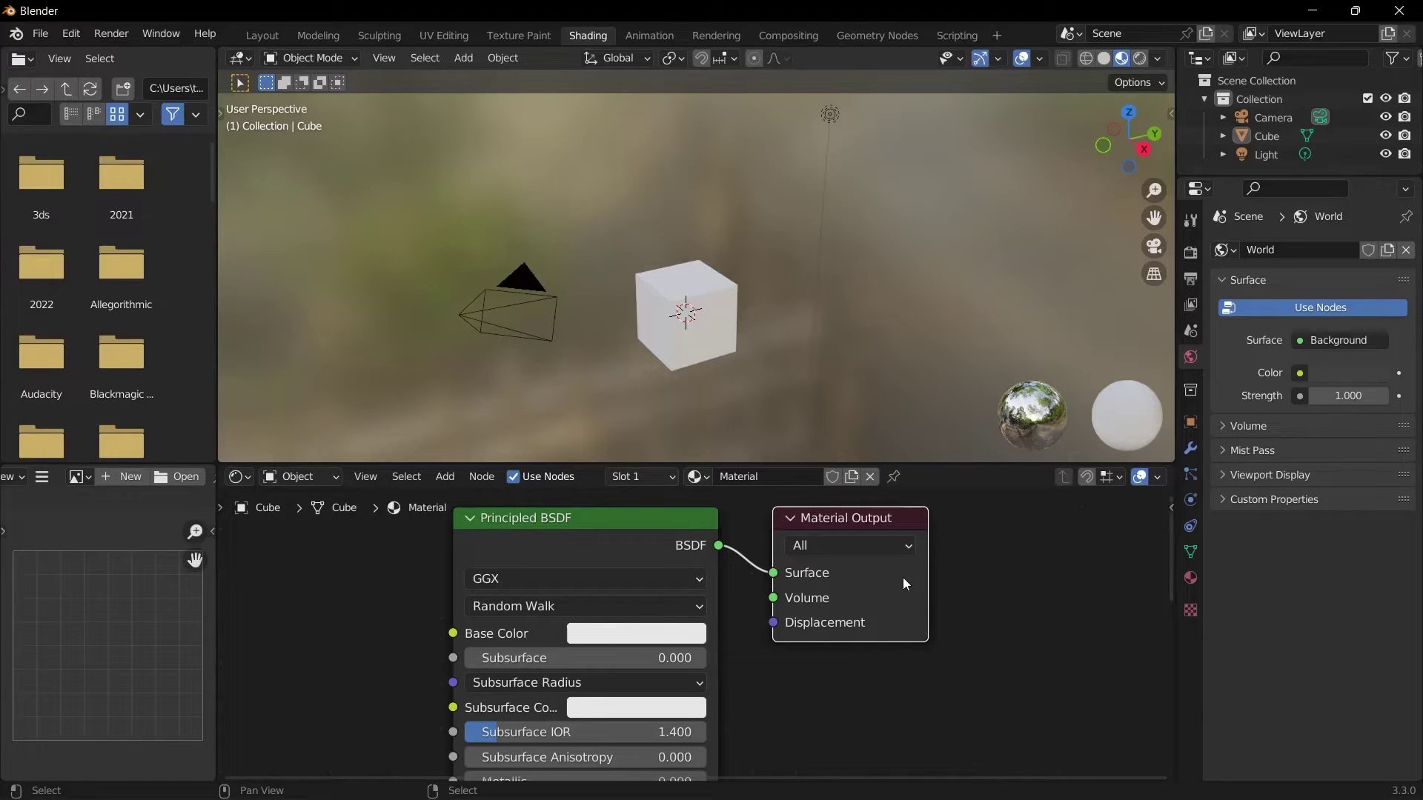
- Tint the Principled BSDF's Base Color pale pink, E7BDD4, and change its value format through RGB and HSV to Hex
scroll(903, 576, "down", 3)
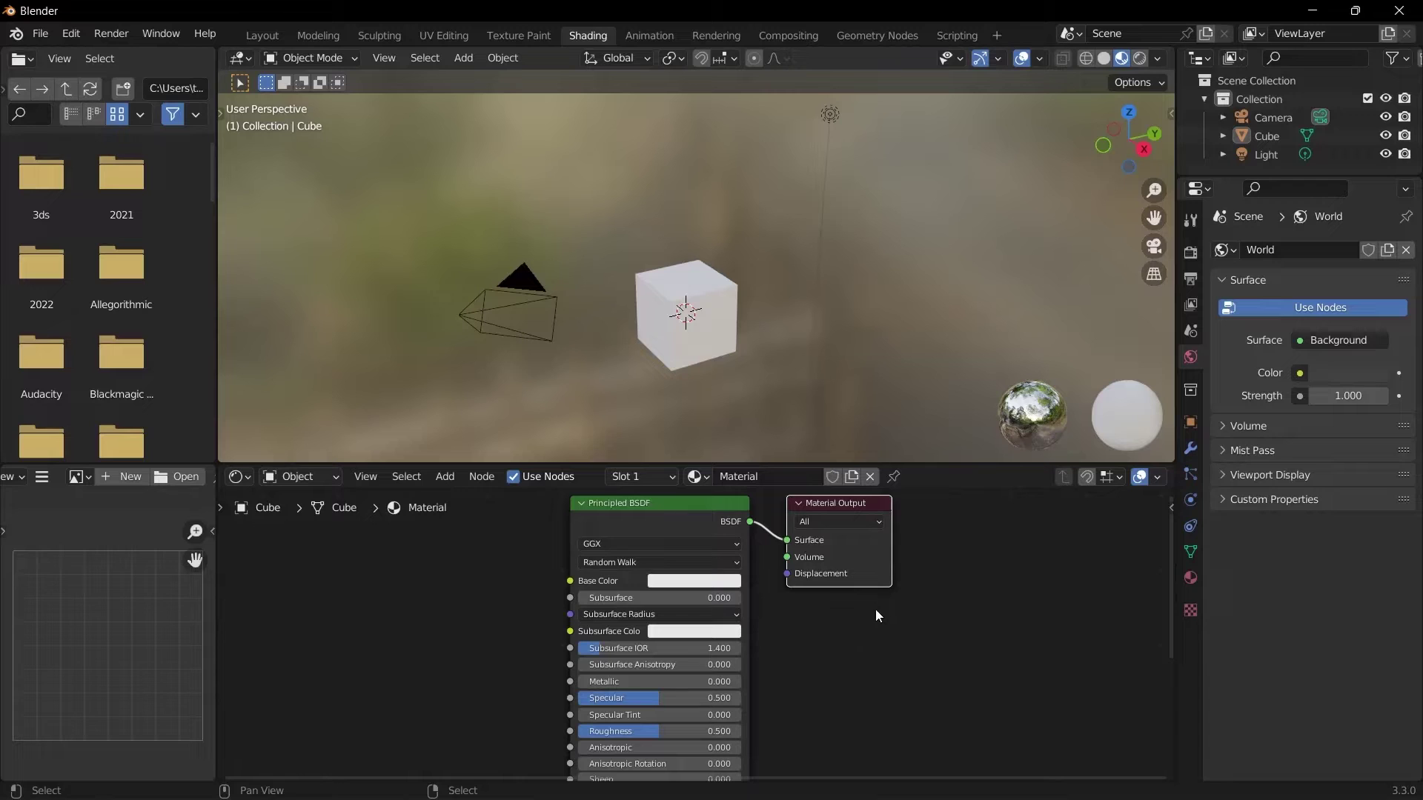
scroll(613, 574, "up", 2)
middle_click_drag(635, 624, 641, 637)
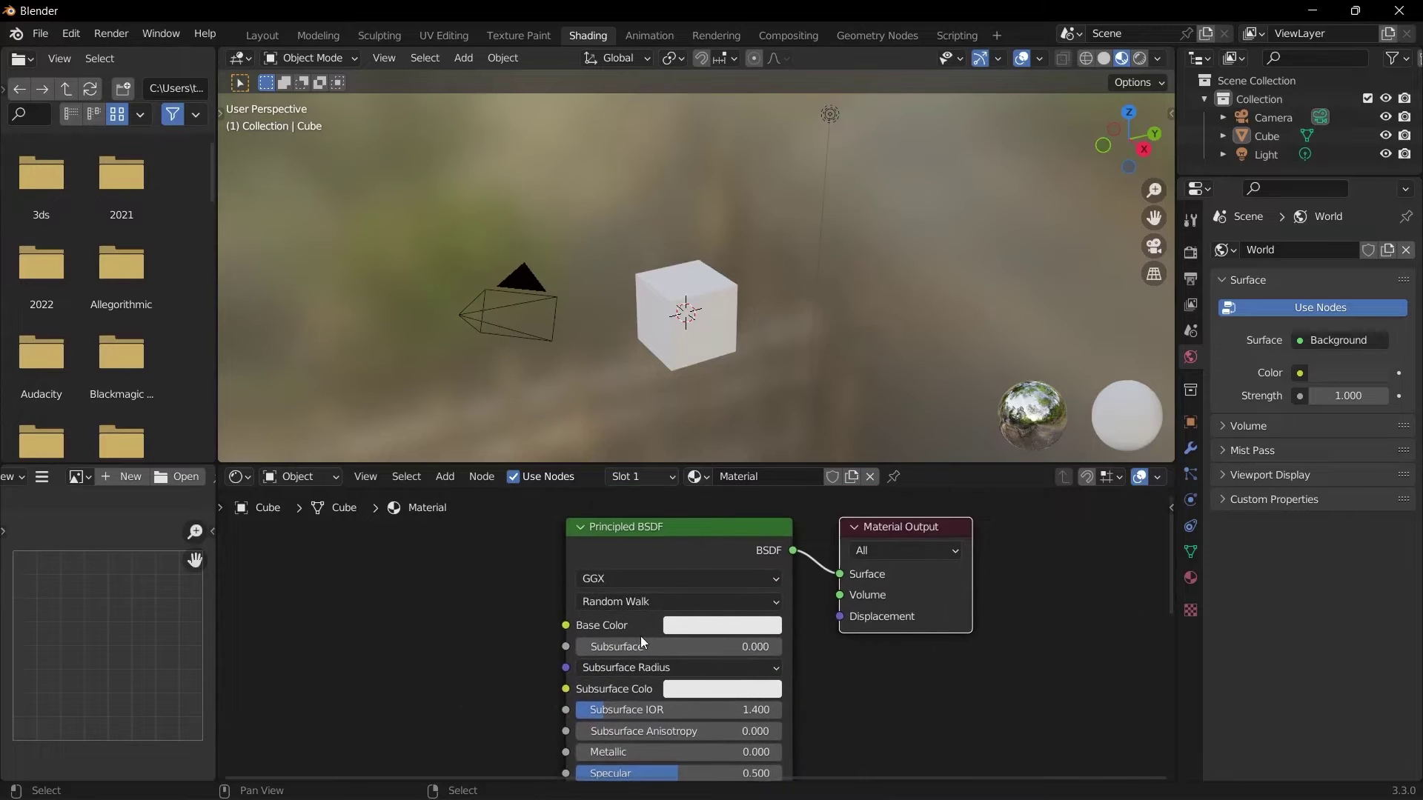
left_click(715, 632)
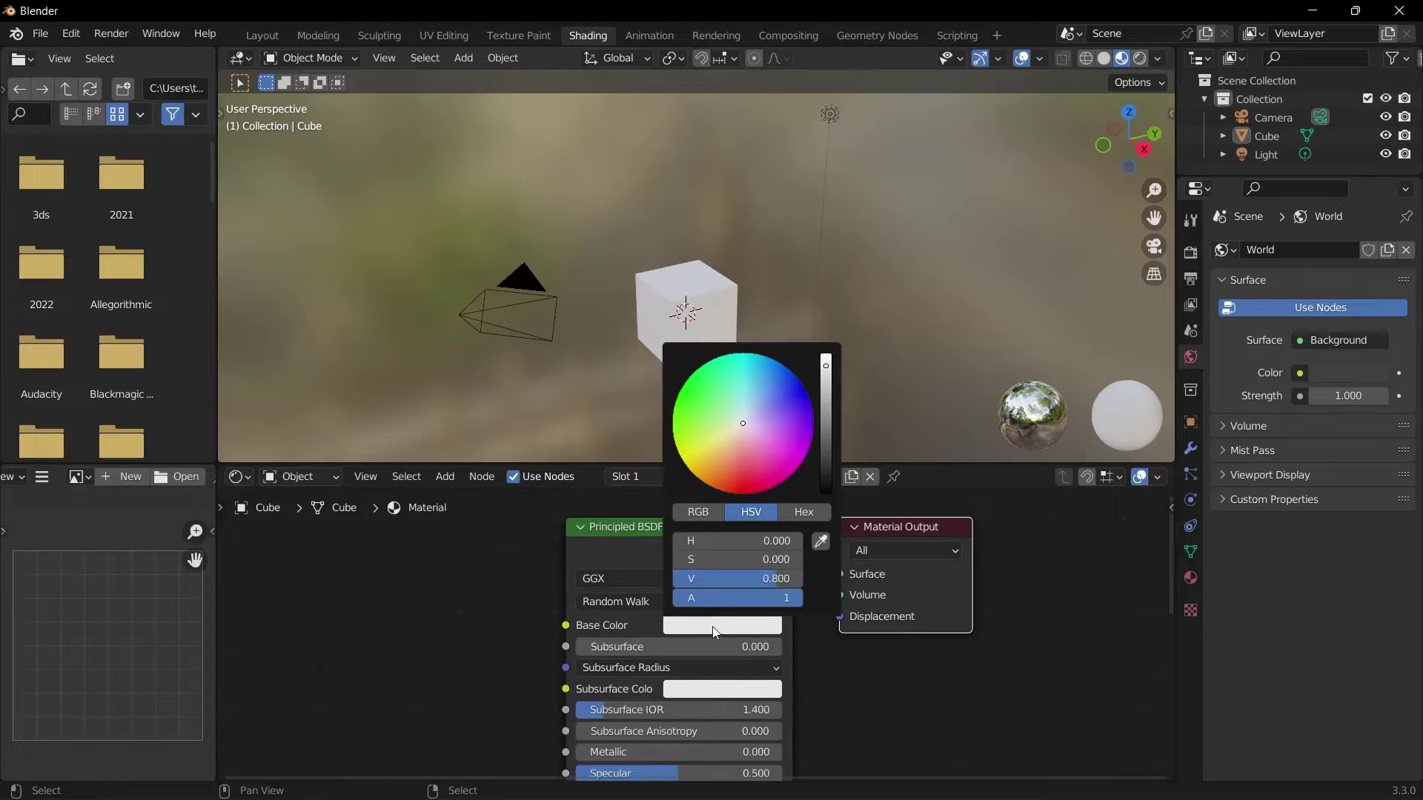
mouse_move(744, 424)
left_mouse_down()
mouse_move(758, 415)
mouse_move(692, 402)
mouse_move(689, 452)
mouse_move(742, 393)
mouse_move(767, 418)
mouse_move(735, 433)
mouse_move(750, 434)
left_mouse_up()
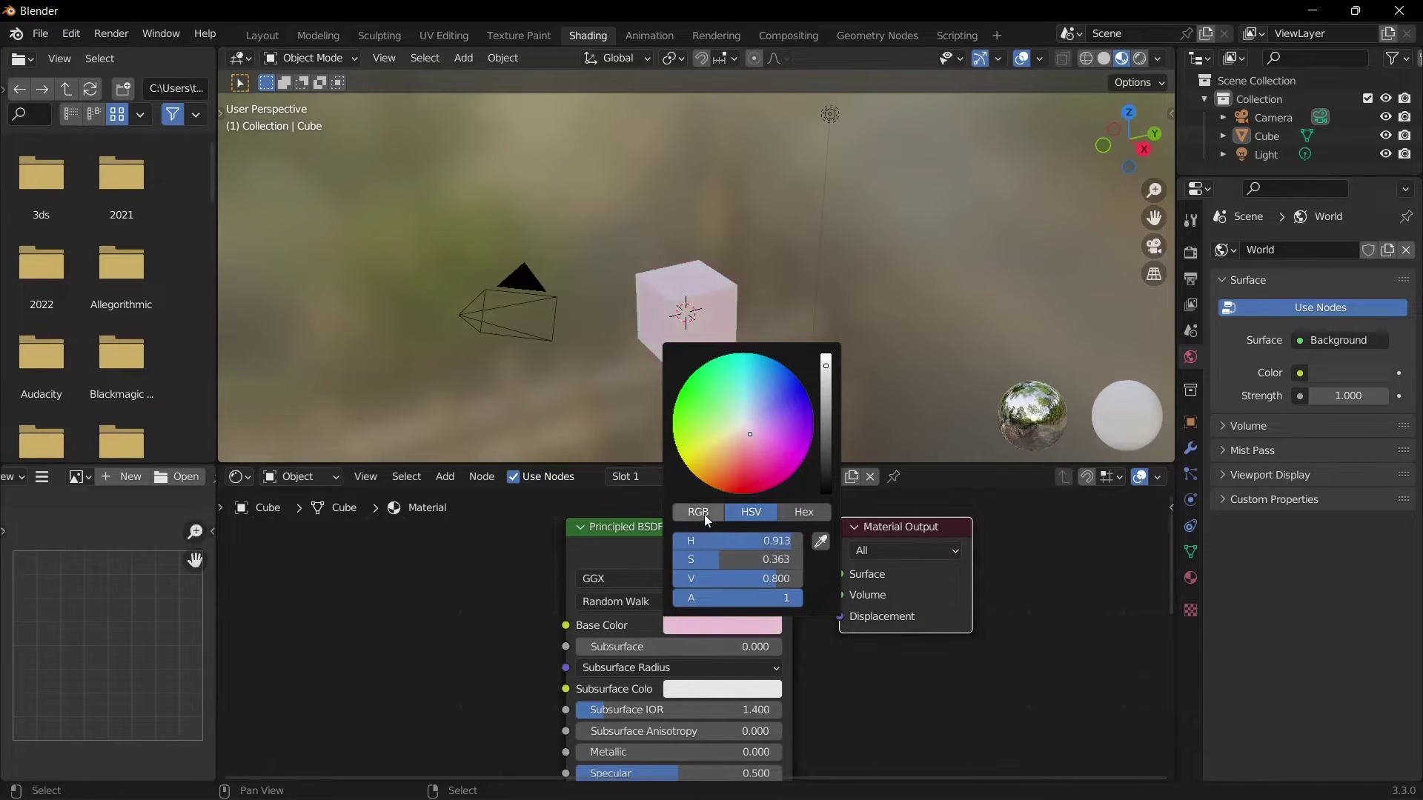
left_click(706, 517)
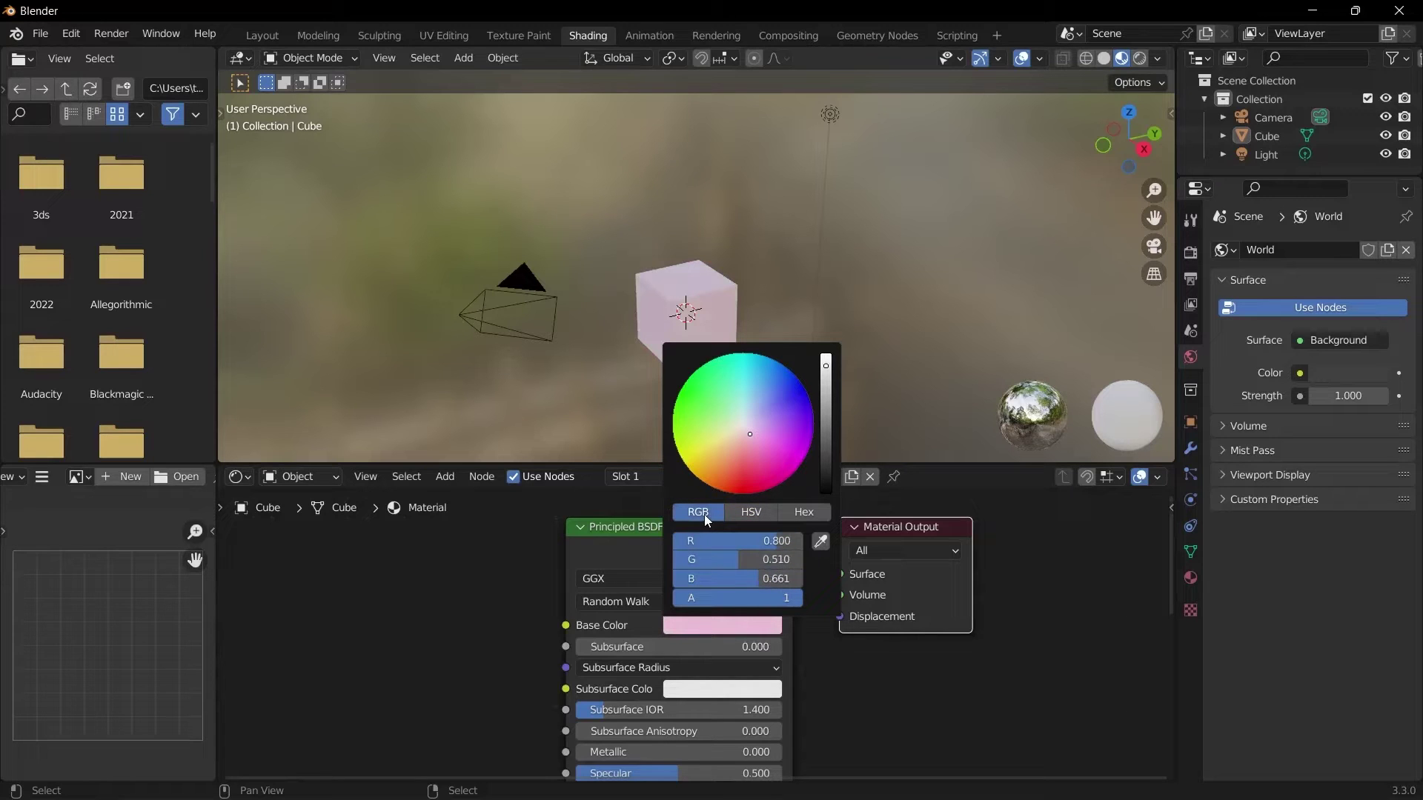
left_click(768, 514)
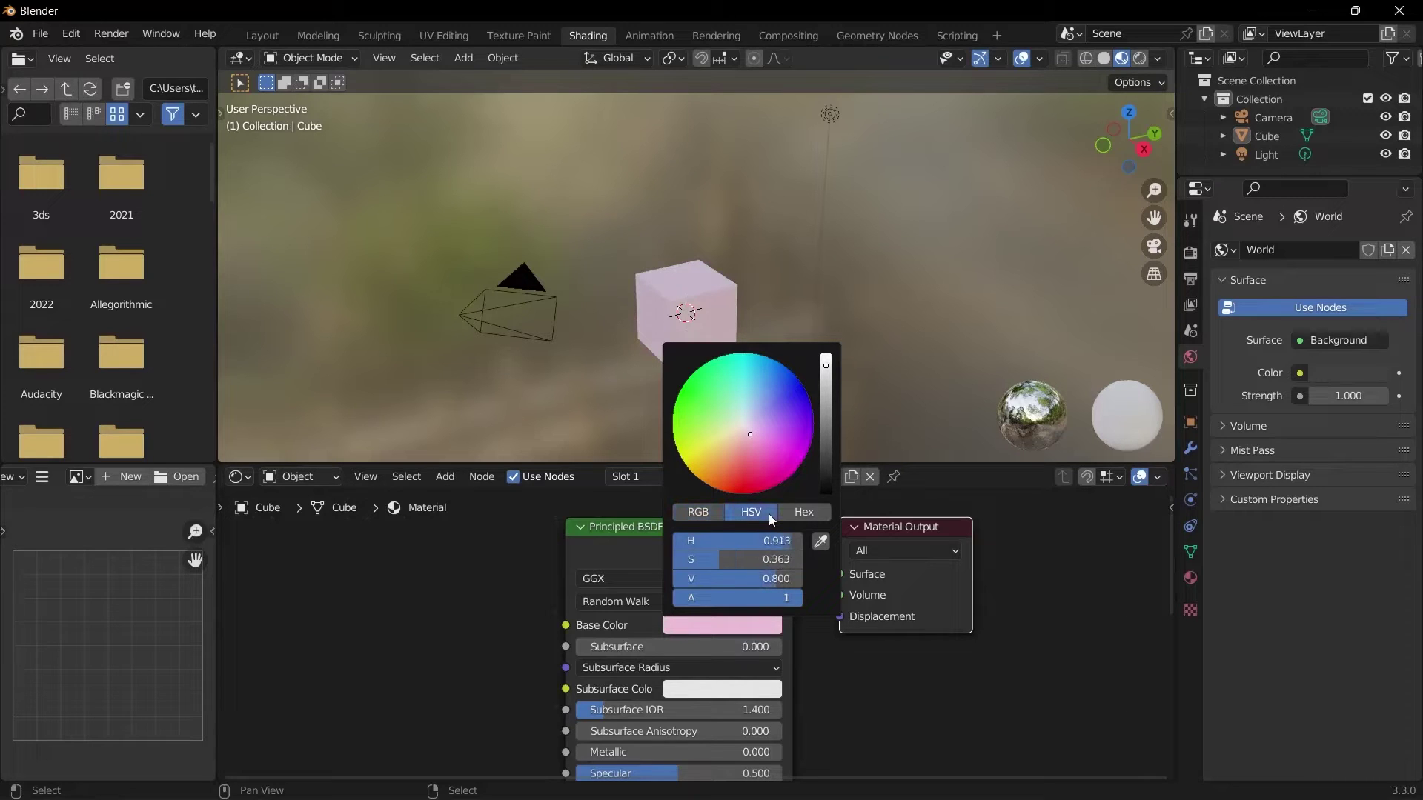
left_click(808, 513)
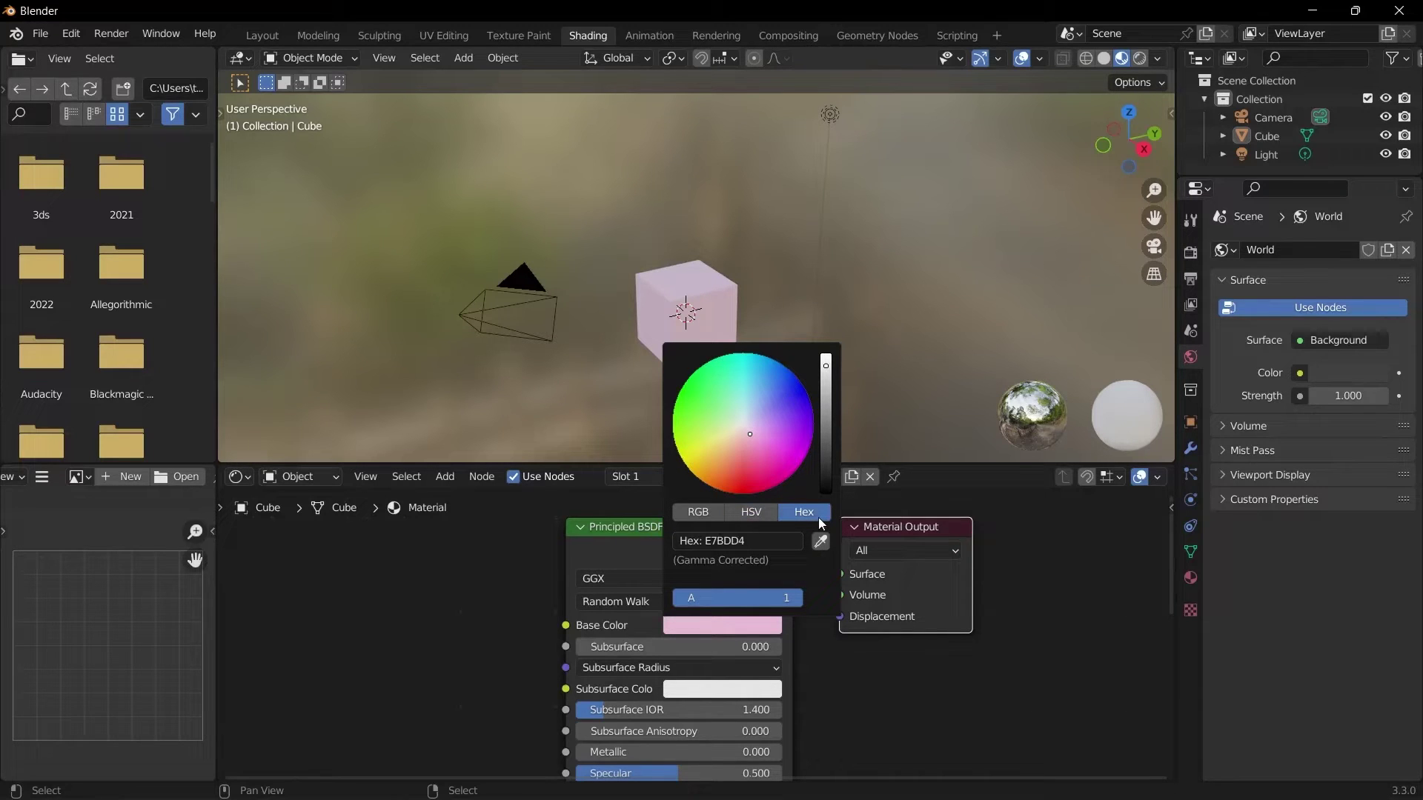
- Set the material's Metallic value to 1 and examine the effect on the cube from another angle
middle_click_drag(759, 638, 772, 525)
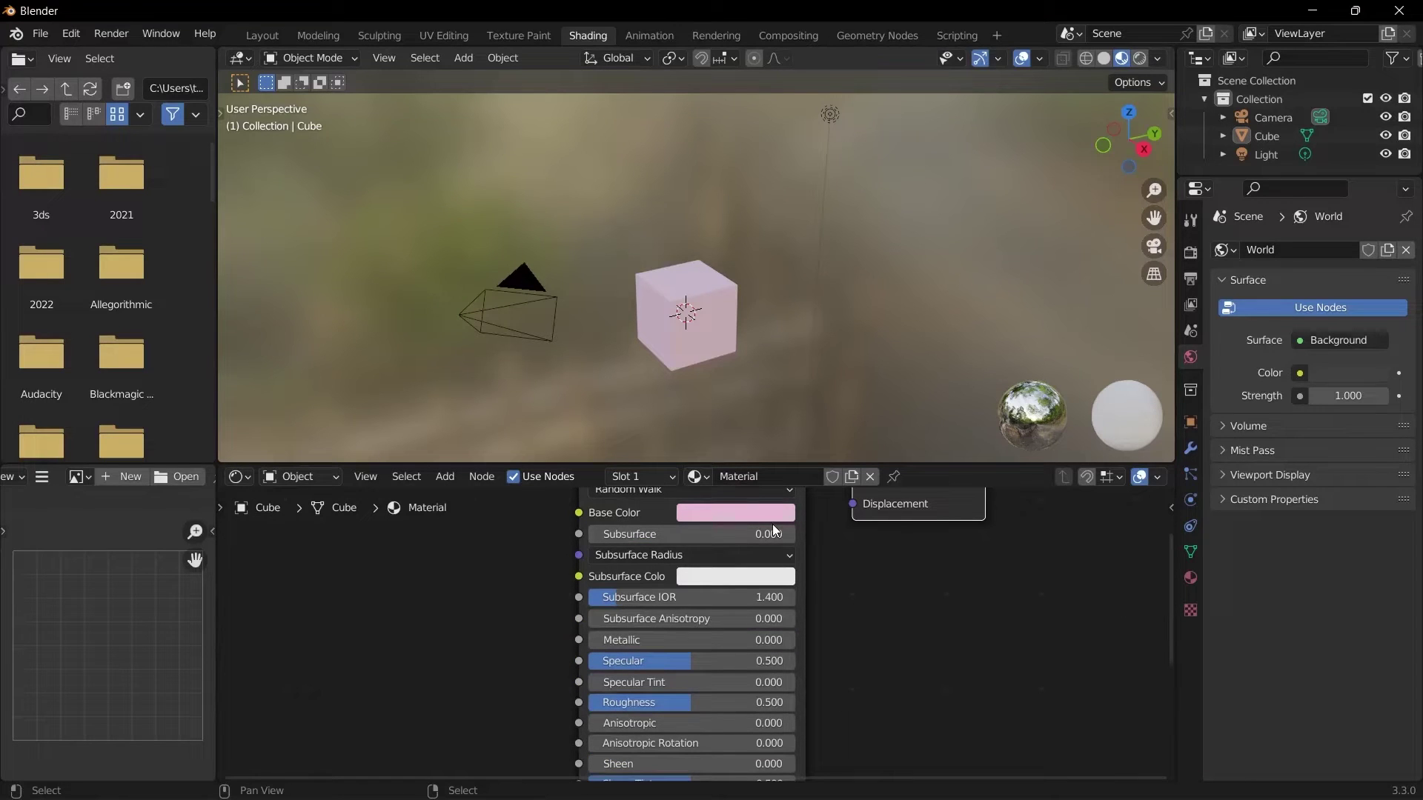
scroll(697, 375, "up", 4)
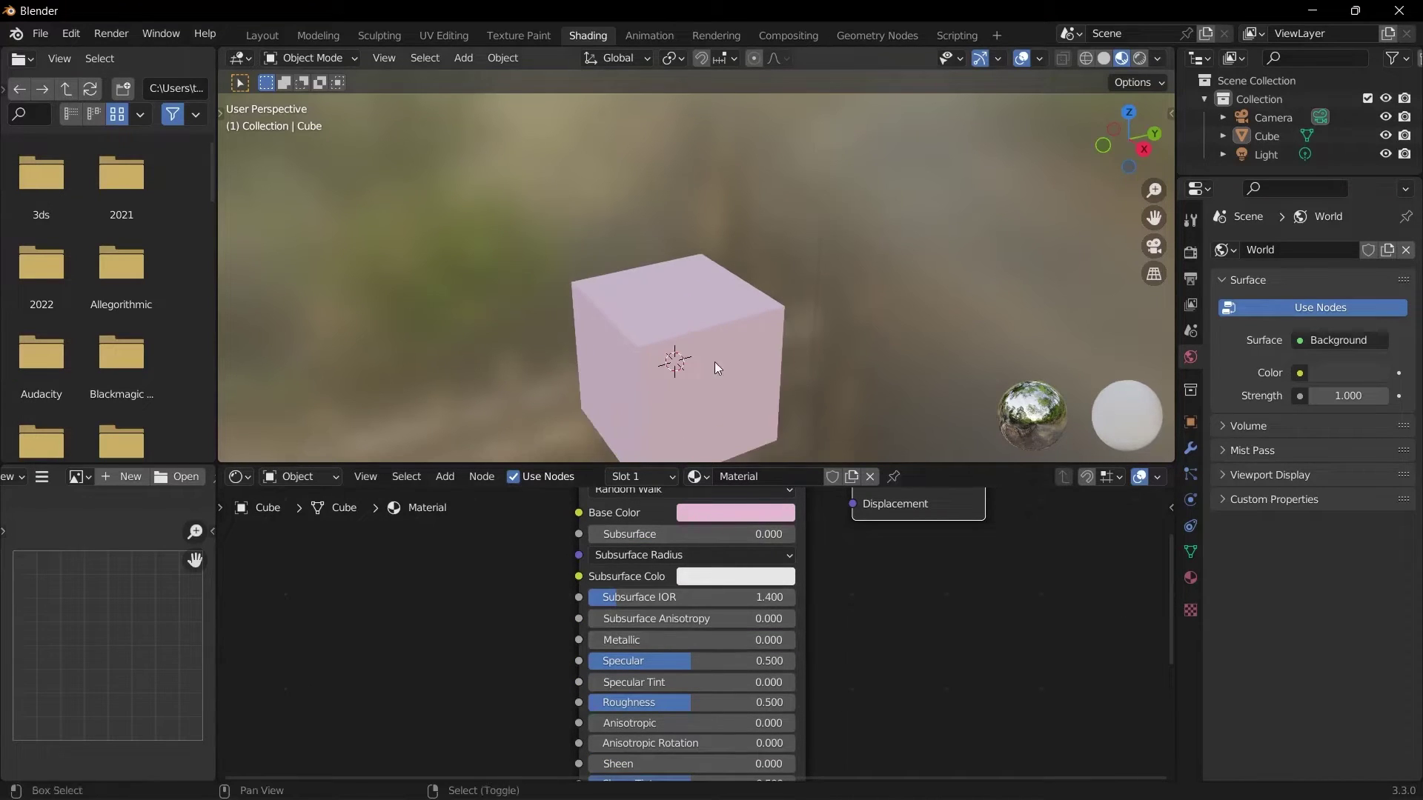
middle_click_drag(714, 361, 745, 283, "shift")
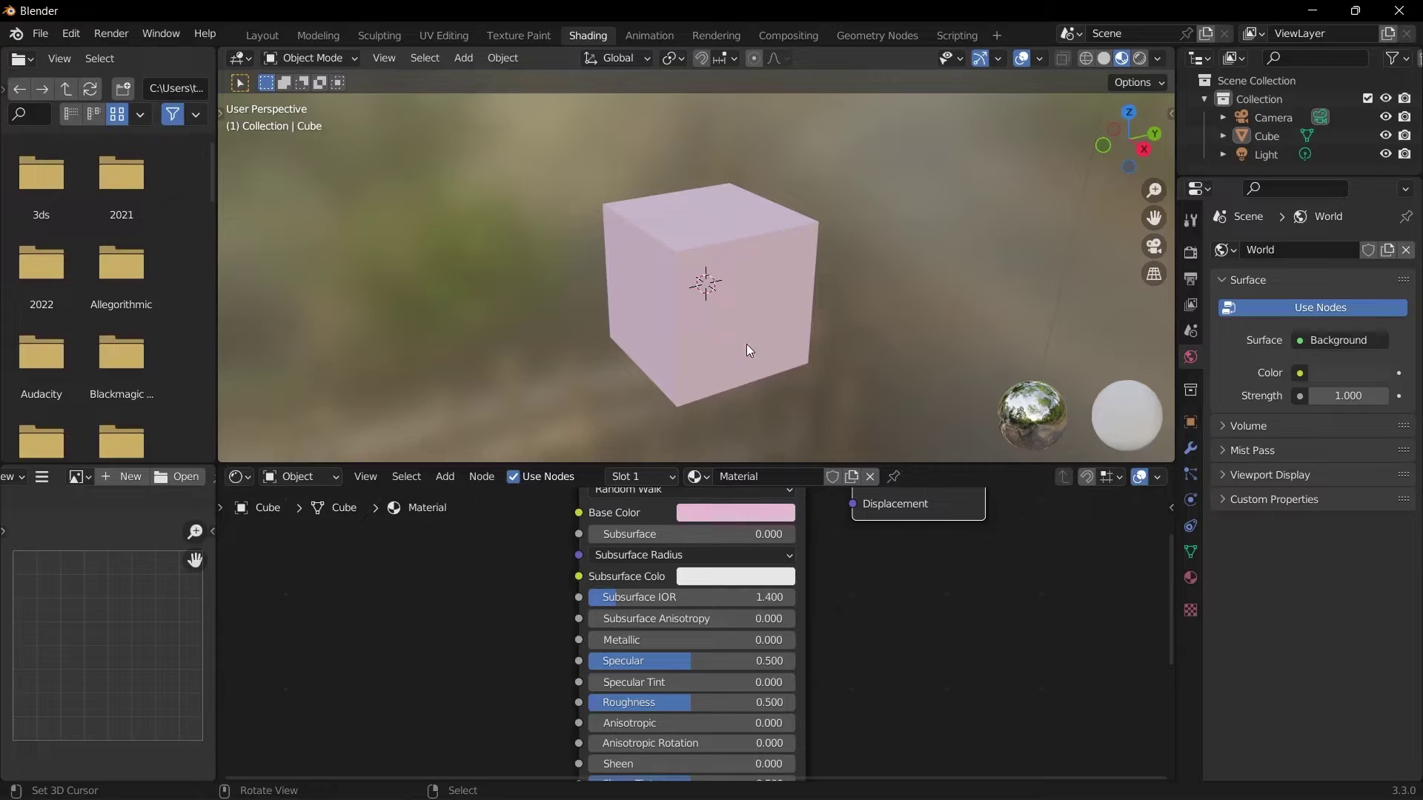
left_click_drag(630, 642, 799, 641)
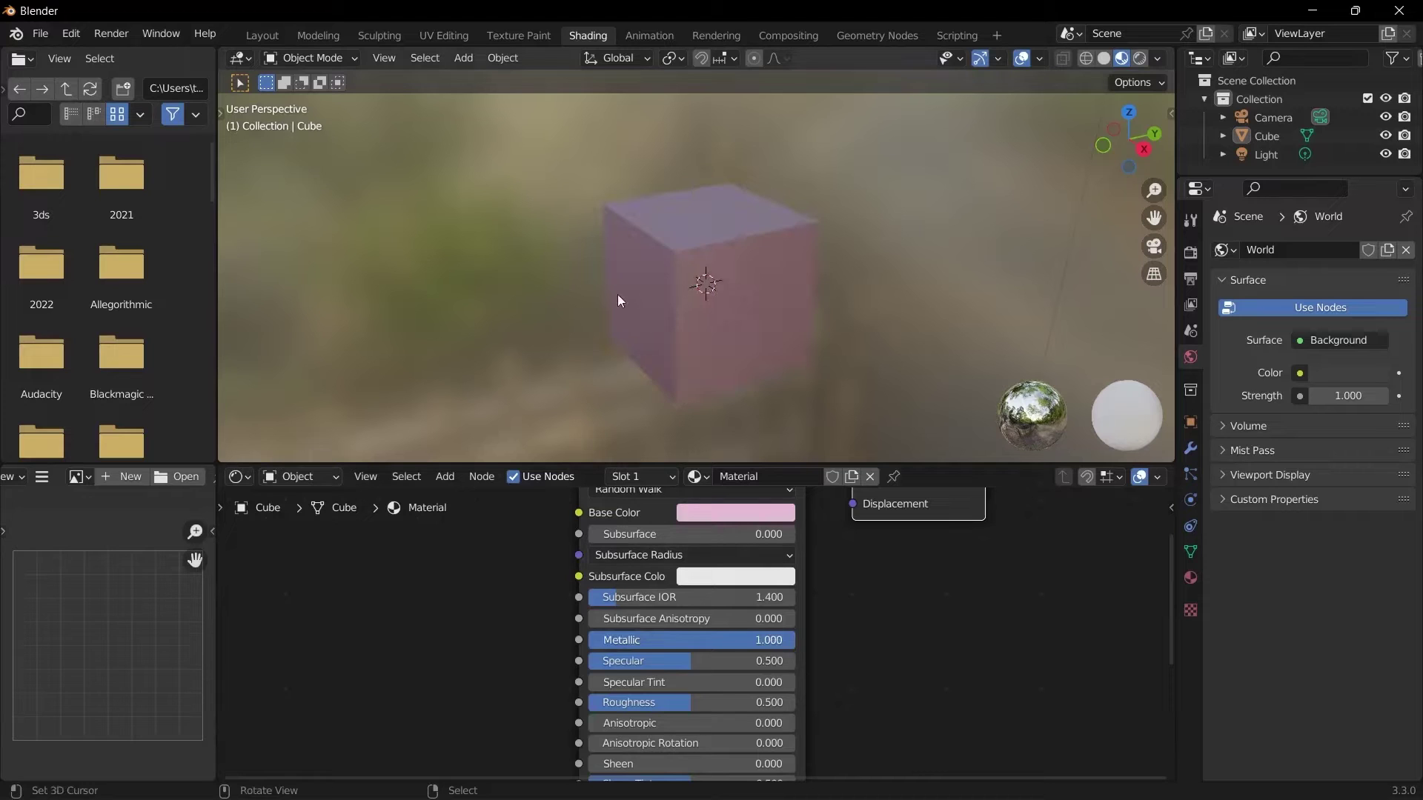
middle_click_drag(617, 295, 531, 283)
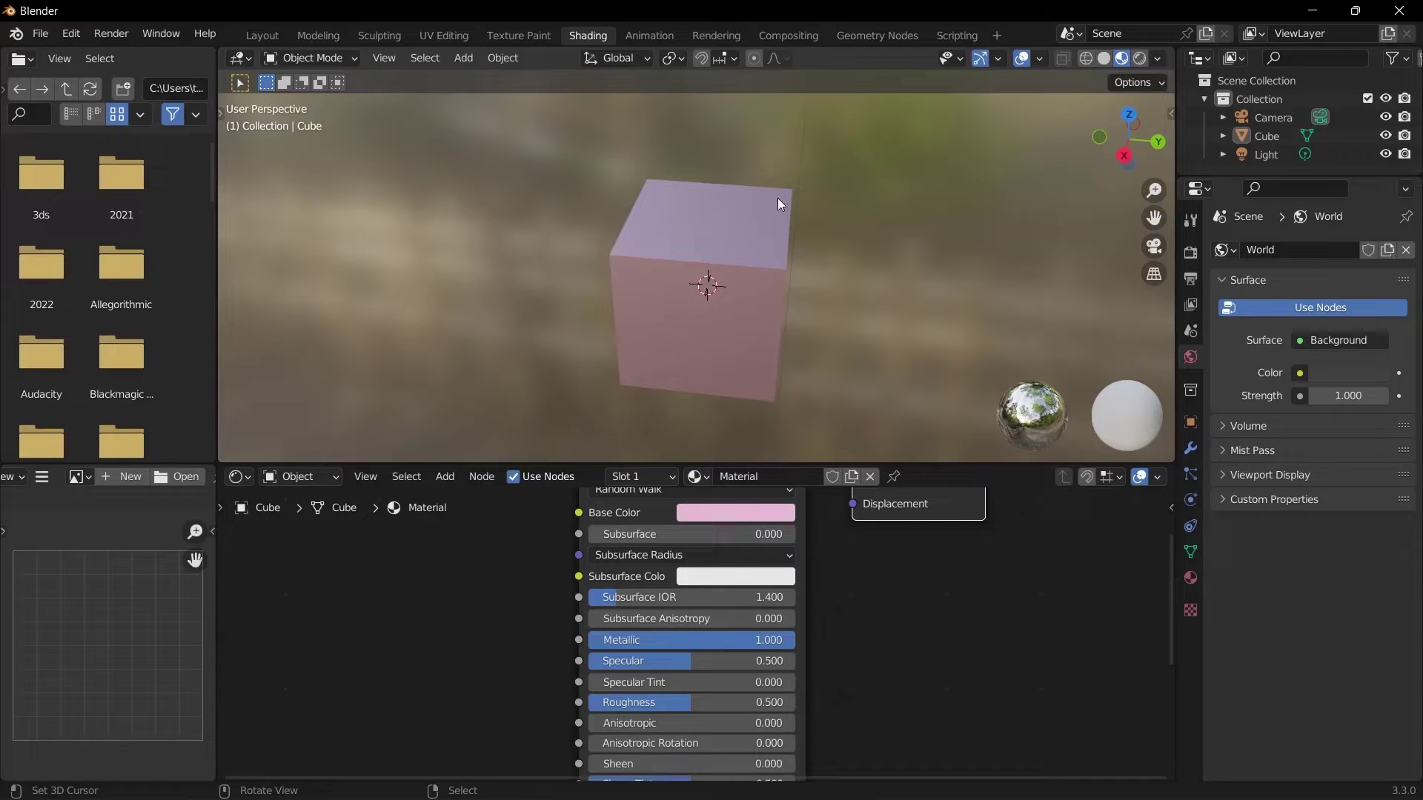
- Darken the Base Color to a mid grey and set Metallic to 0
left_click(744, 518)
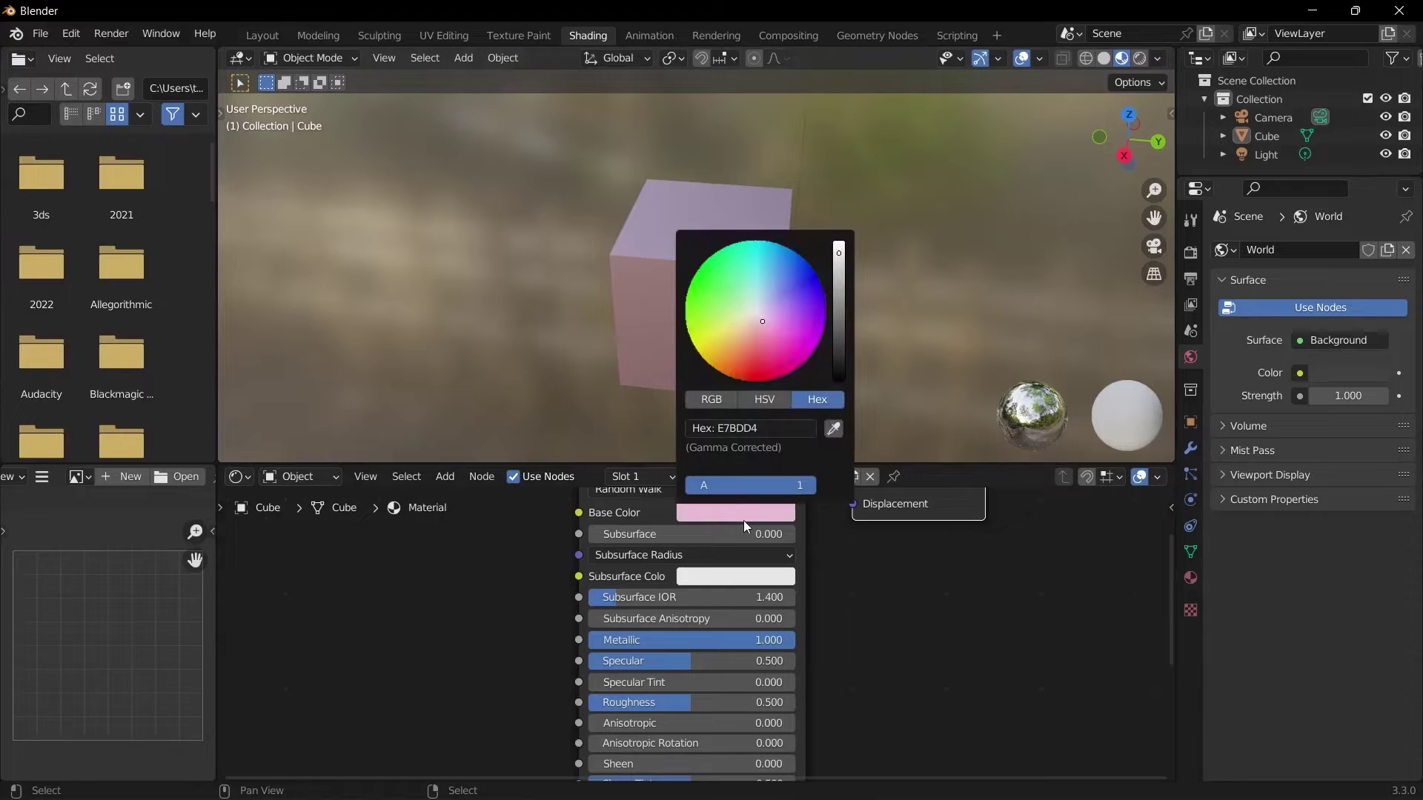
left_click(842, 313)
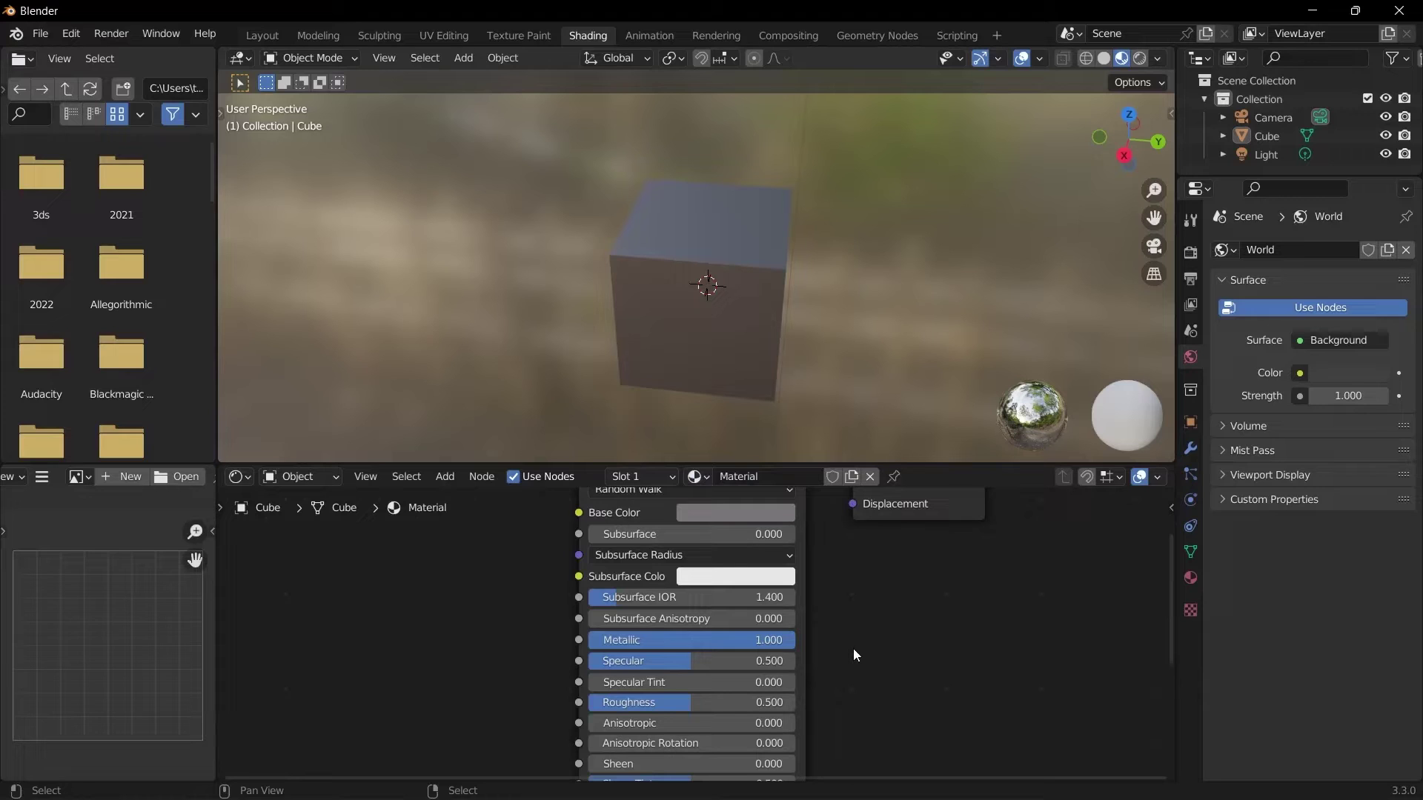
left_click_drag(775, 645, 584, 640)
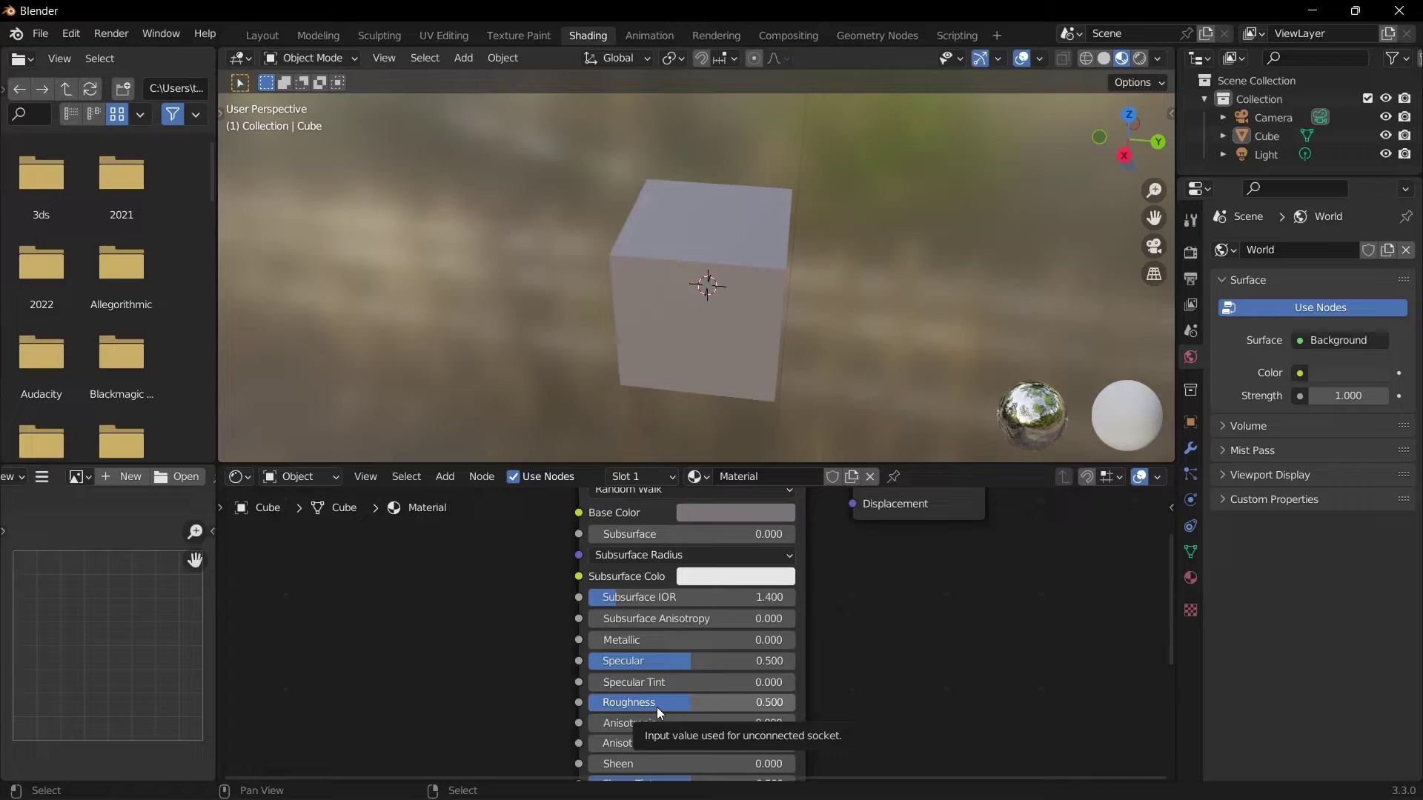
- Try Roughness at 0, set it to 1, and examine the matte cube from other sides
left_click_drag(678, 707, 589, 707)
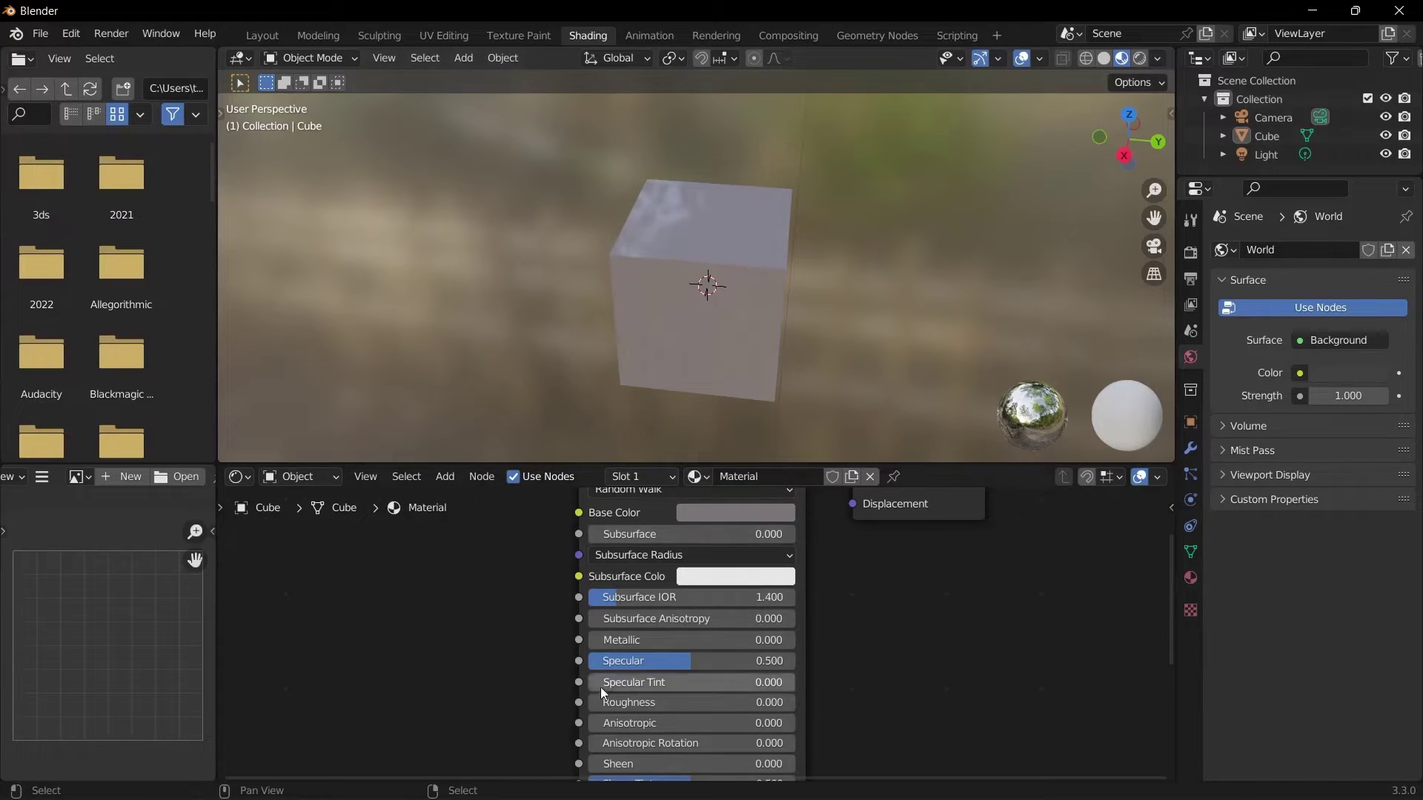
left_click_drag(601, 701, 795, 701)
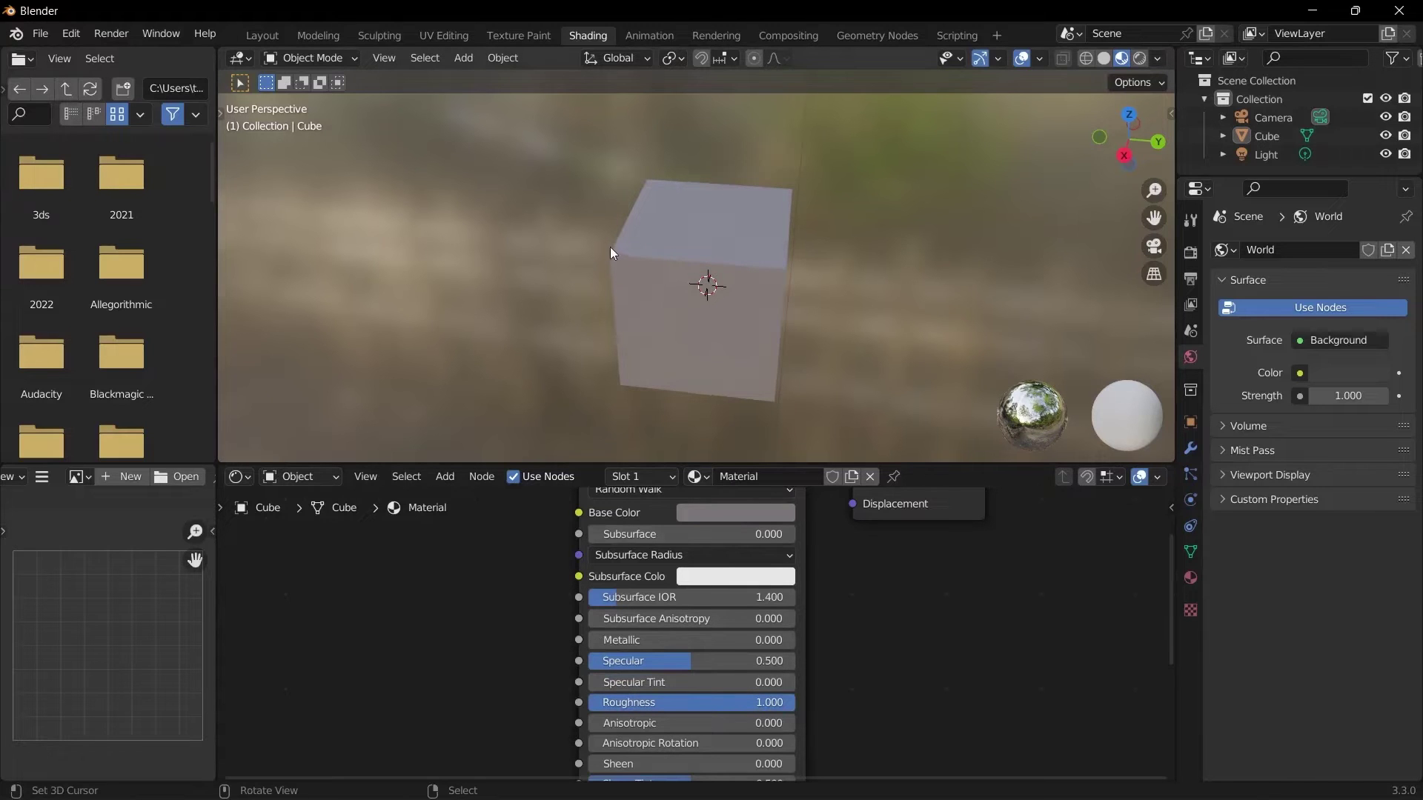
middle_click_drag(611, 246, 942, 209)
middle_click_drag(864, 239, 746, 300)
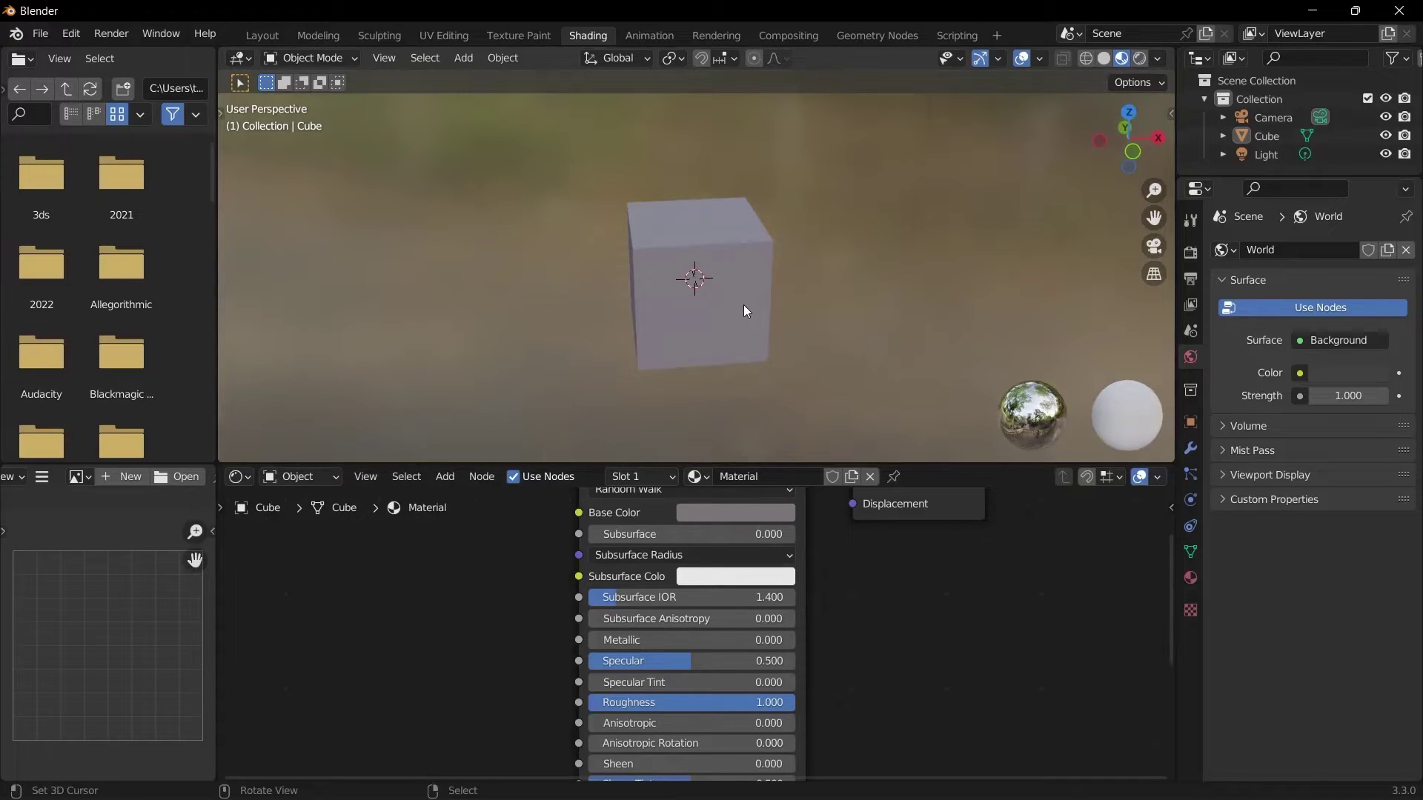
- Switch the viewport to Rendered shading and add an area light placed just above the cube
key("z")
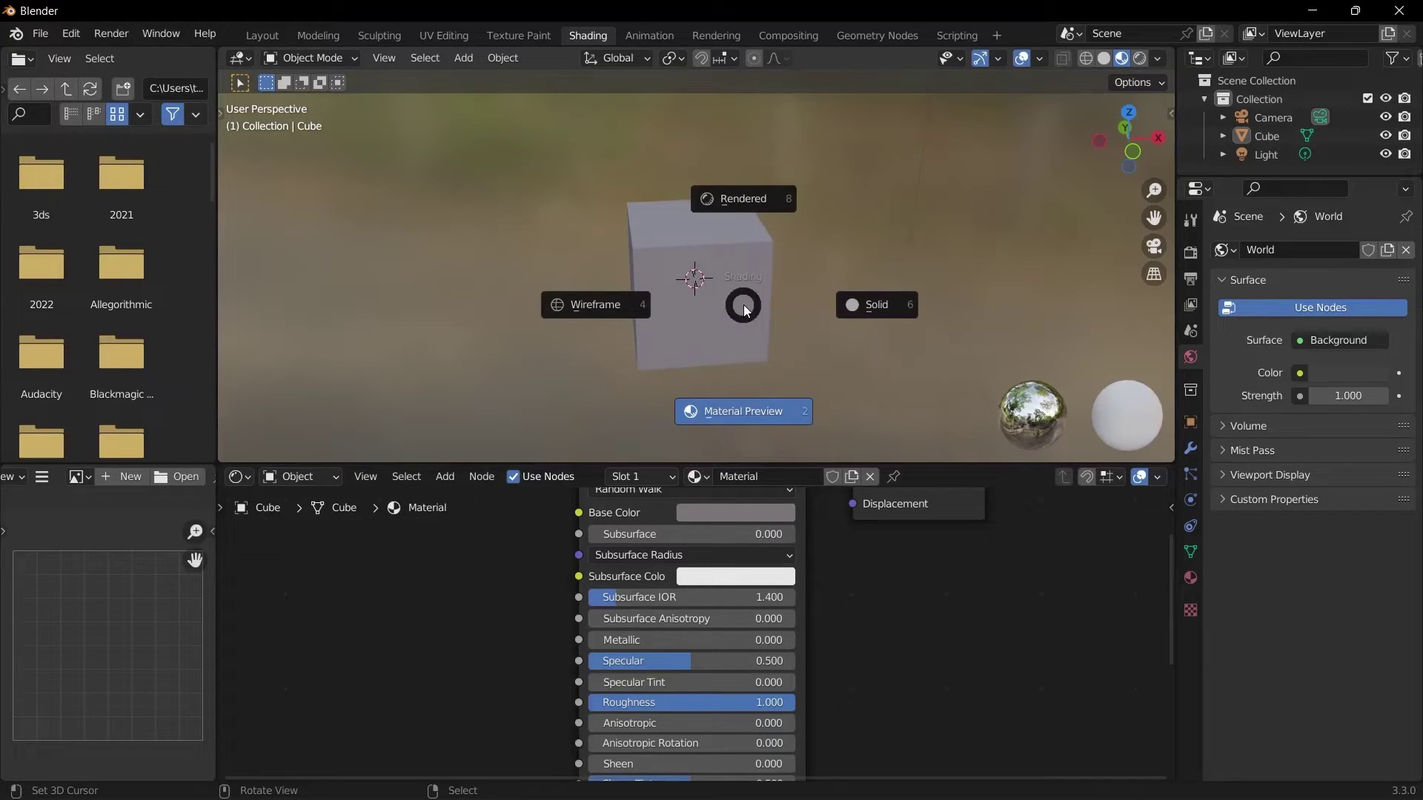
left_click(739, 213)
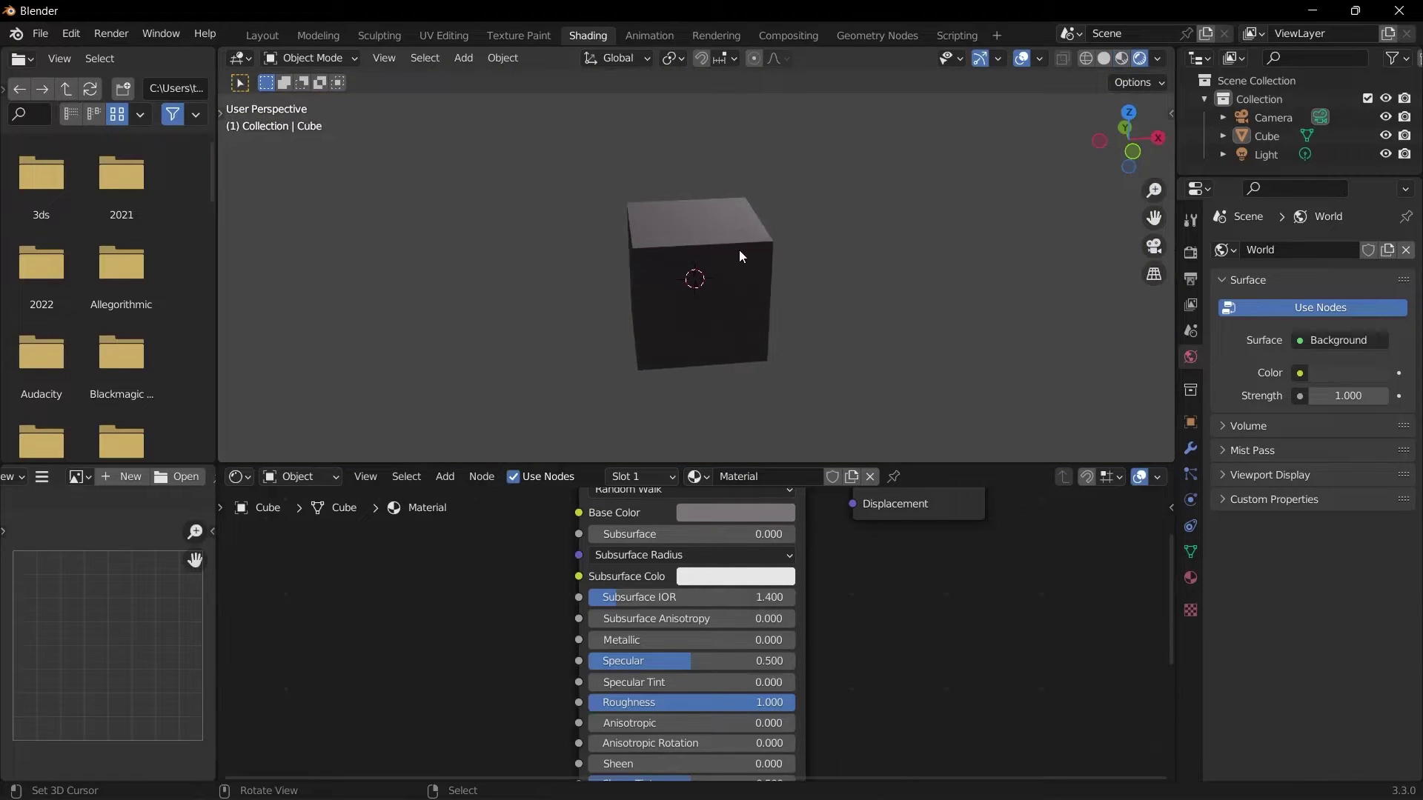
key("shift+a")
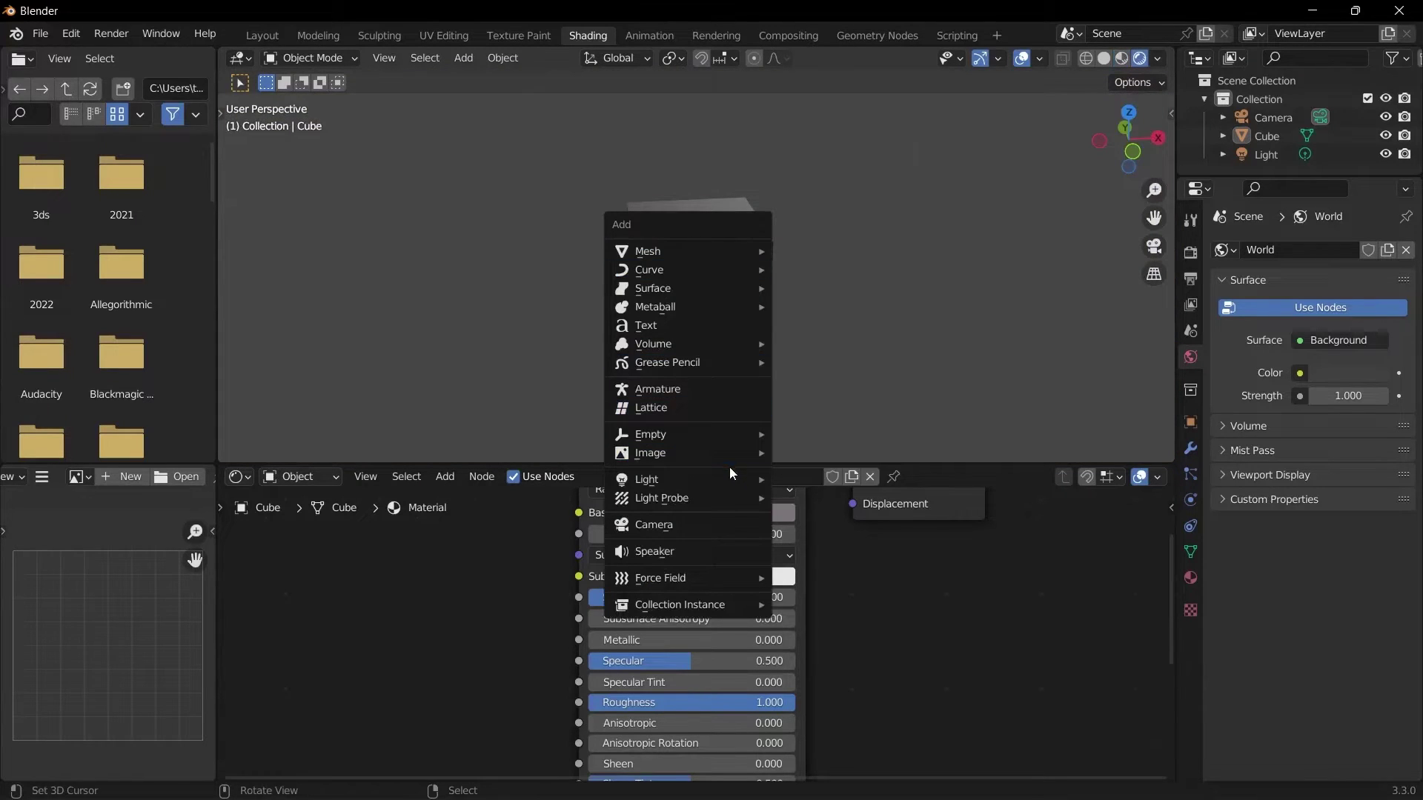
mouse_move(722, 476)
left_click(852, 534)
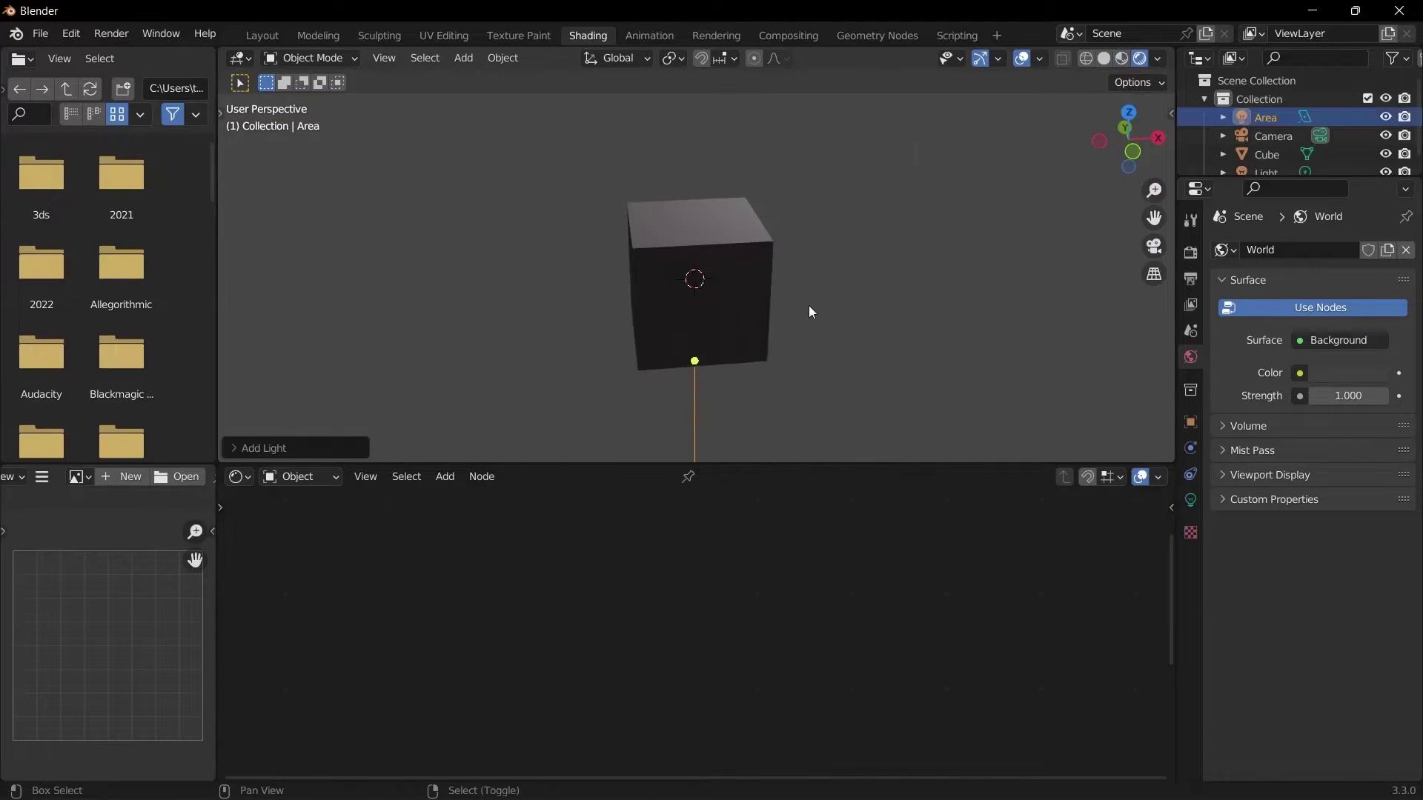
key("g")
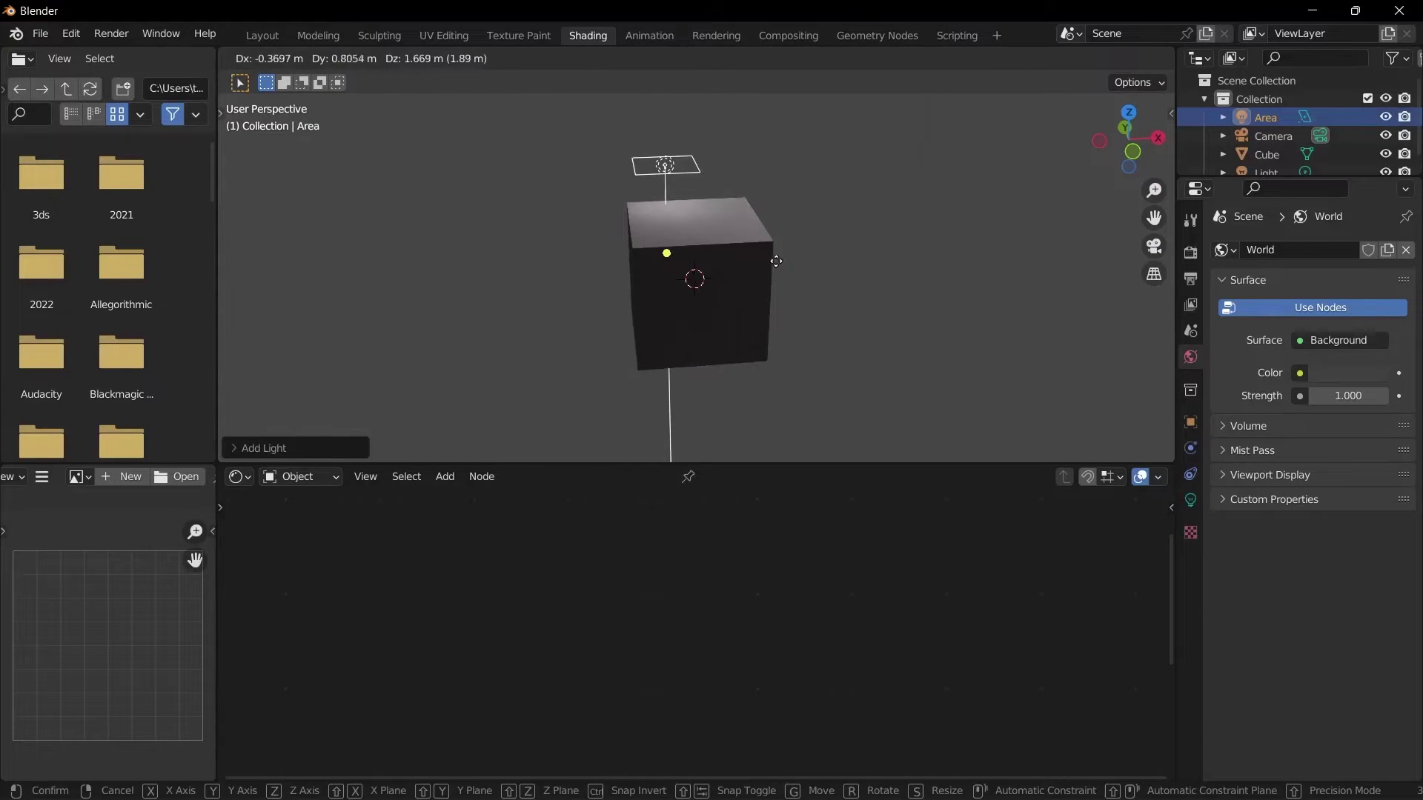
left_click(766, 265)
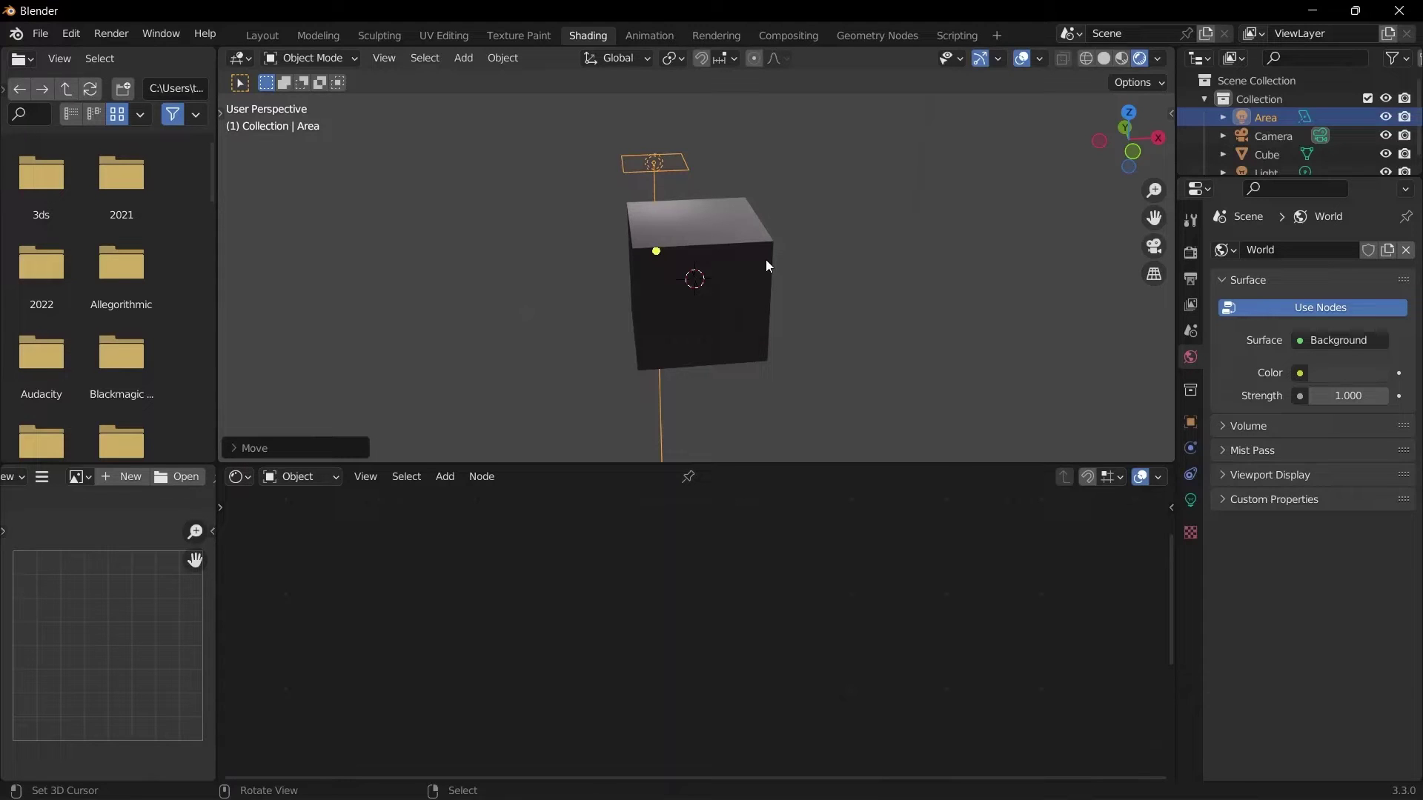
- Select the cube and set its material's Roughness to 0 to examine the area light's reflection on top
left_click(766, 260)
middle_click_drag(874, 220, 593, 248)
scroll(674, 243, "up", 2)
middle_click_drag(806, 242, 767, 281, "shift")
scroll(767, 282, "up", 2)
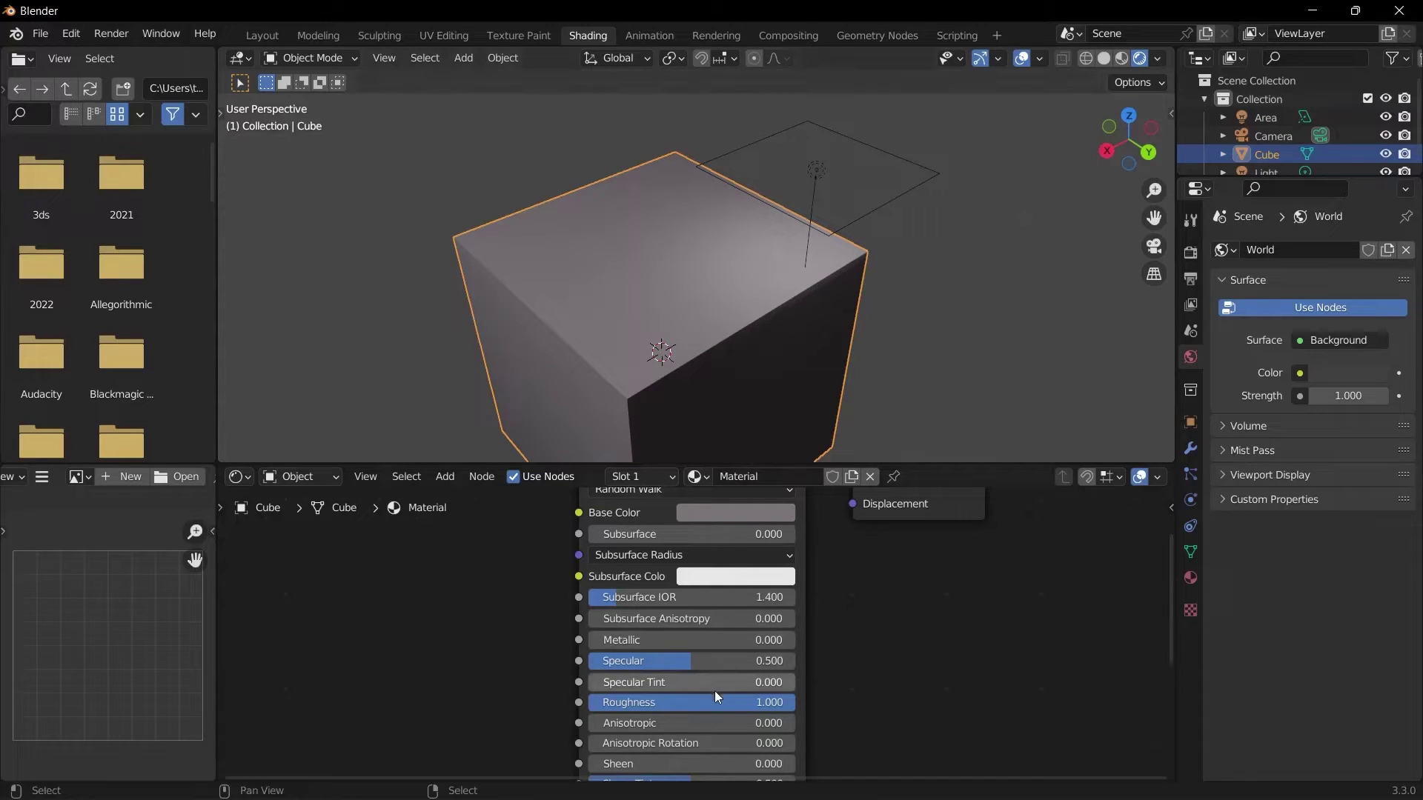
left_click_drag(762, 705, 556, 705)
middle_click_drag(611, 370, 762, 351)
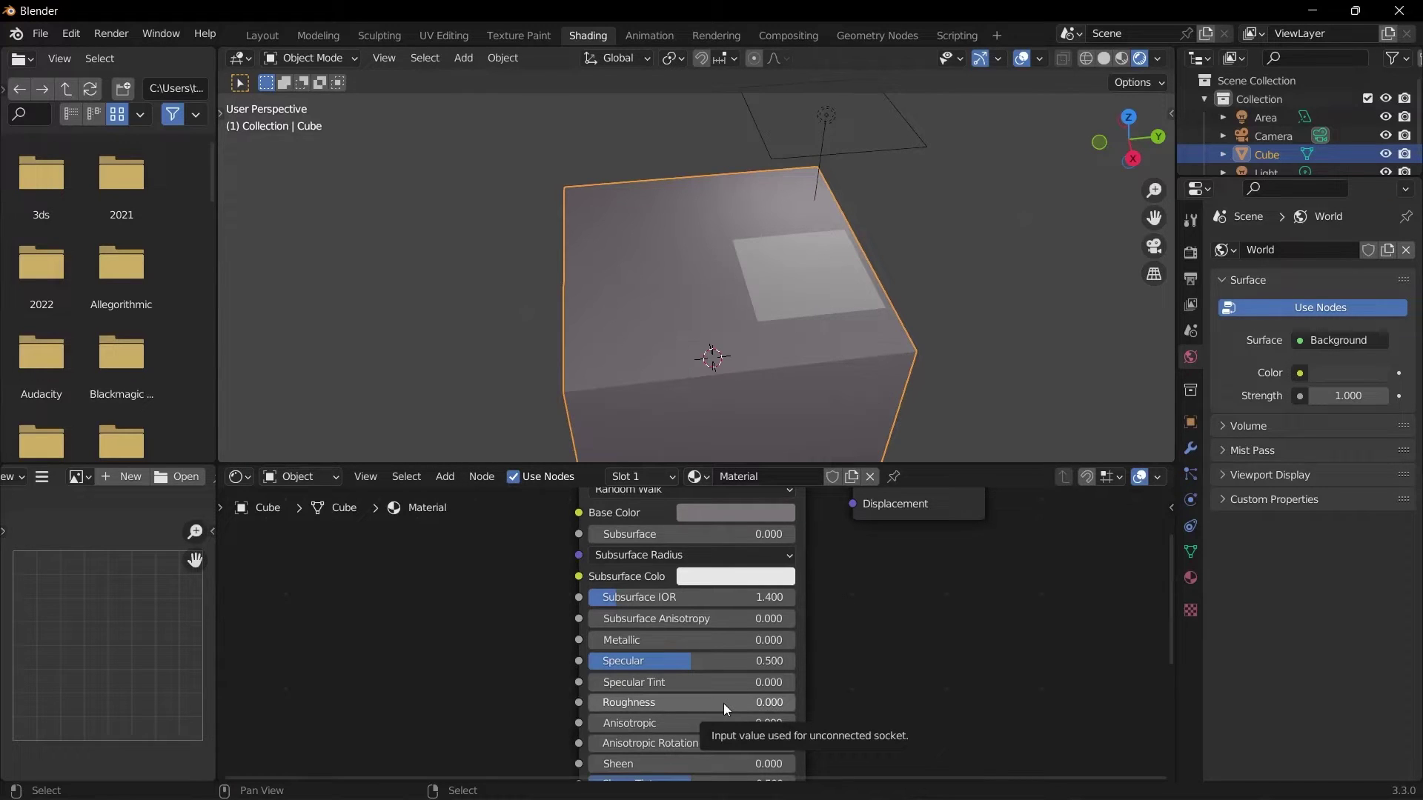
- Try the cube material's Roughness at 1 and 0.015 to compare the area light's reflection
left_click_drag(723, 704, 906, 705)
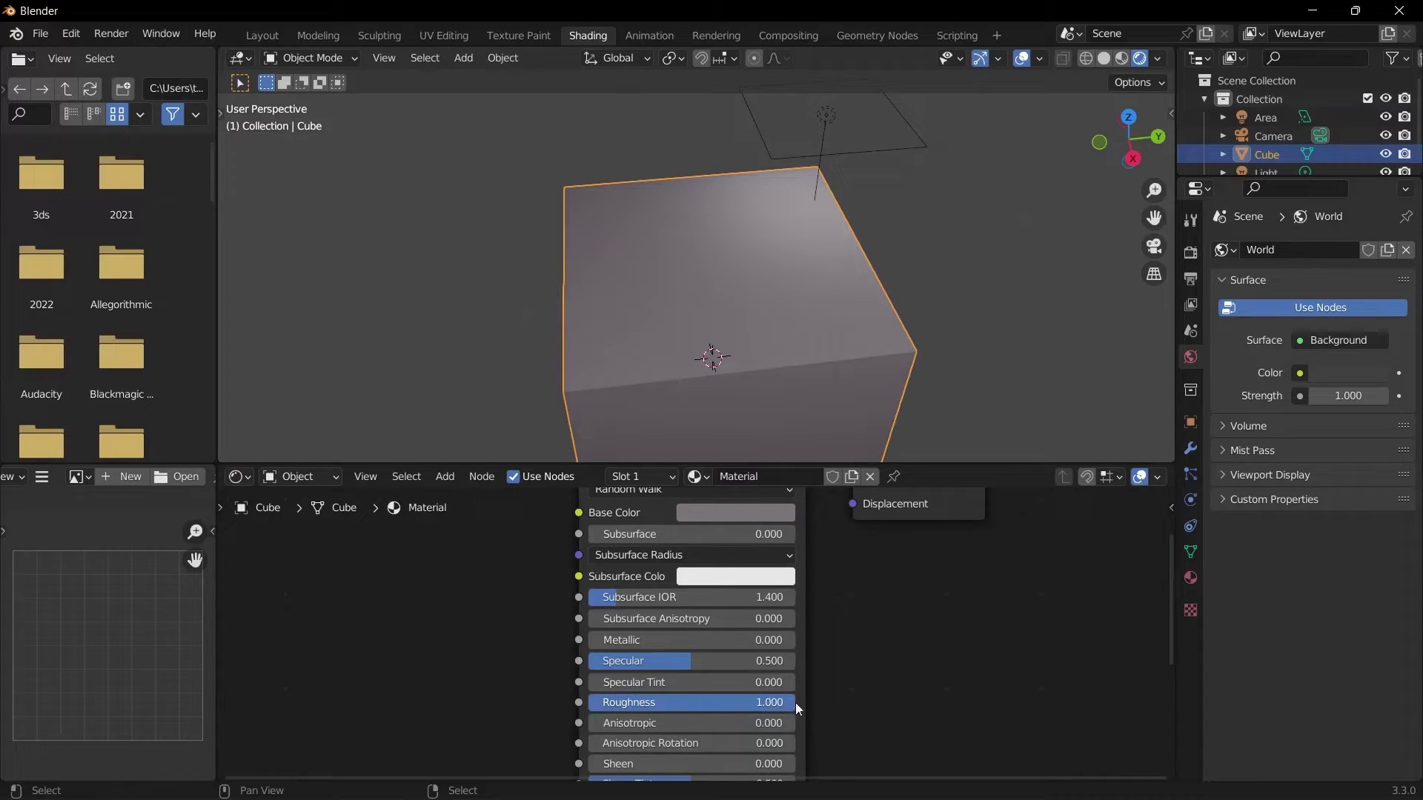
left_click(766, 709)
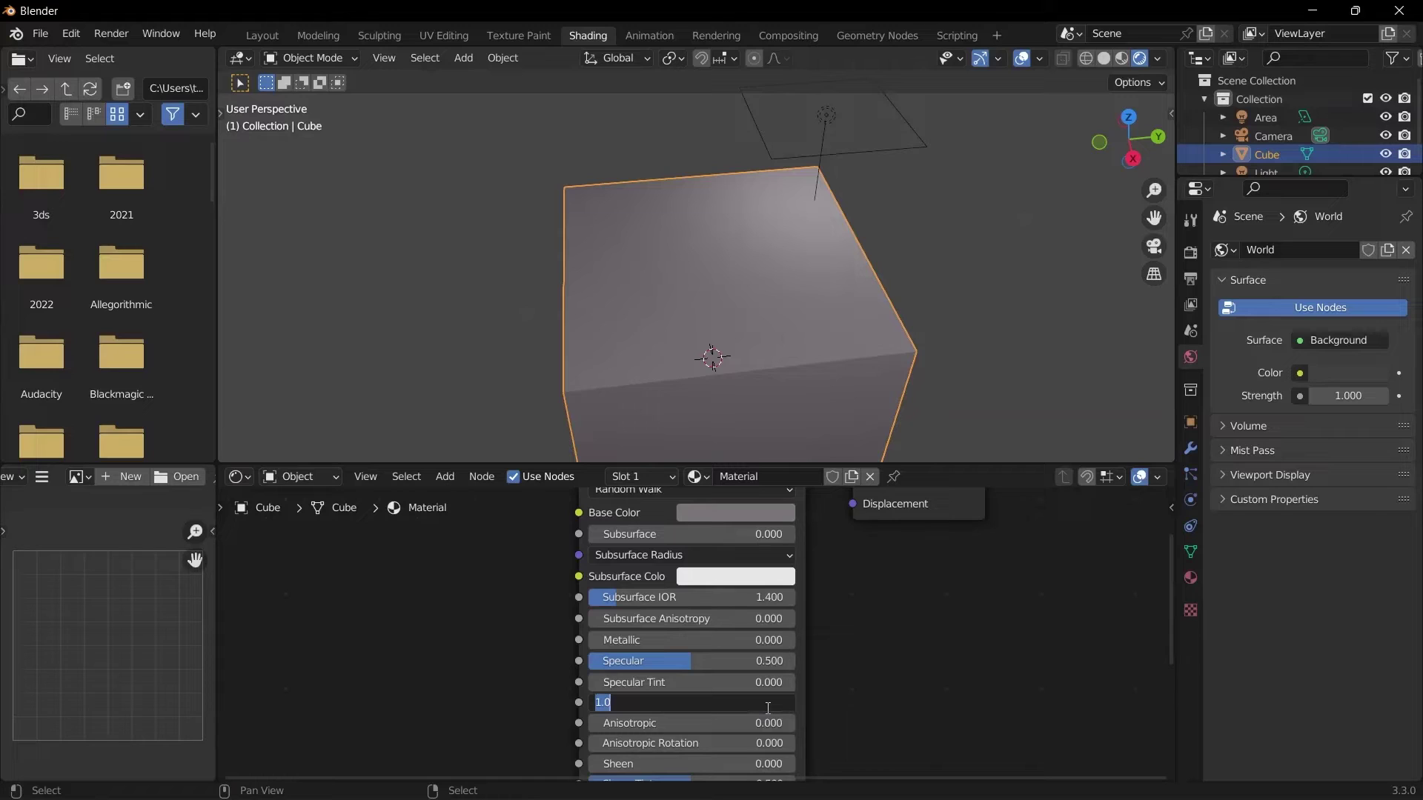
type(".015")
key("Return")
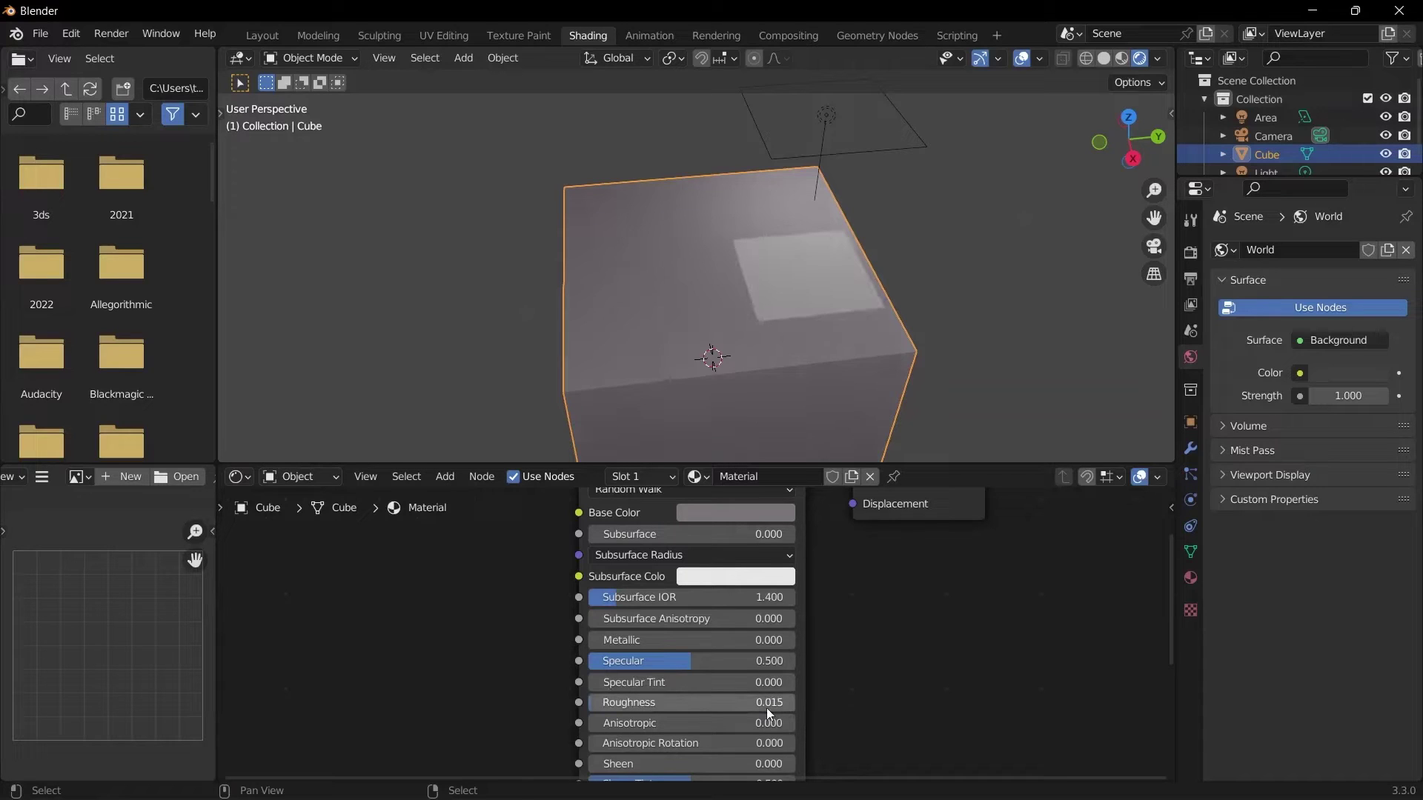
- Try the material's Roughness at 0.8 and 10, and examine the cube from another side
left_click(766, 709)
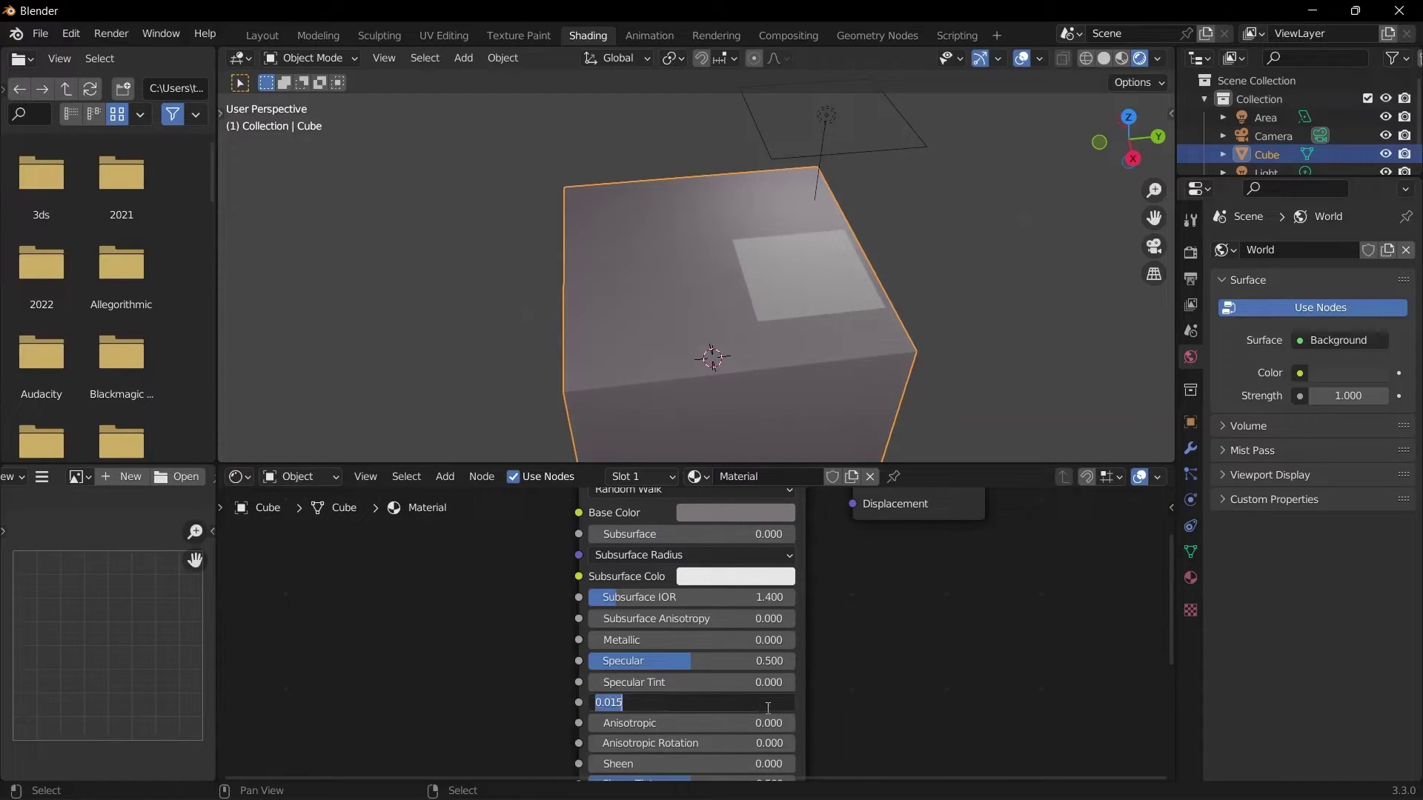
type(".8")
key("Return")
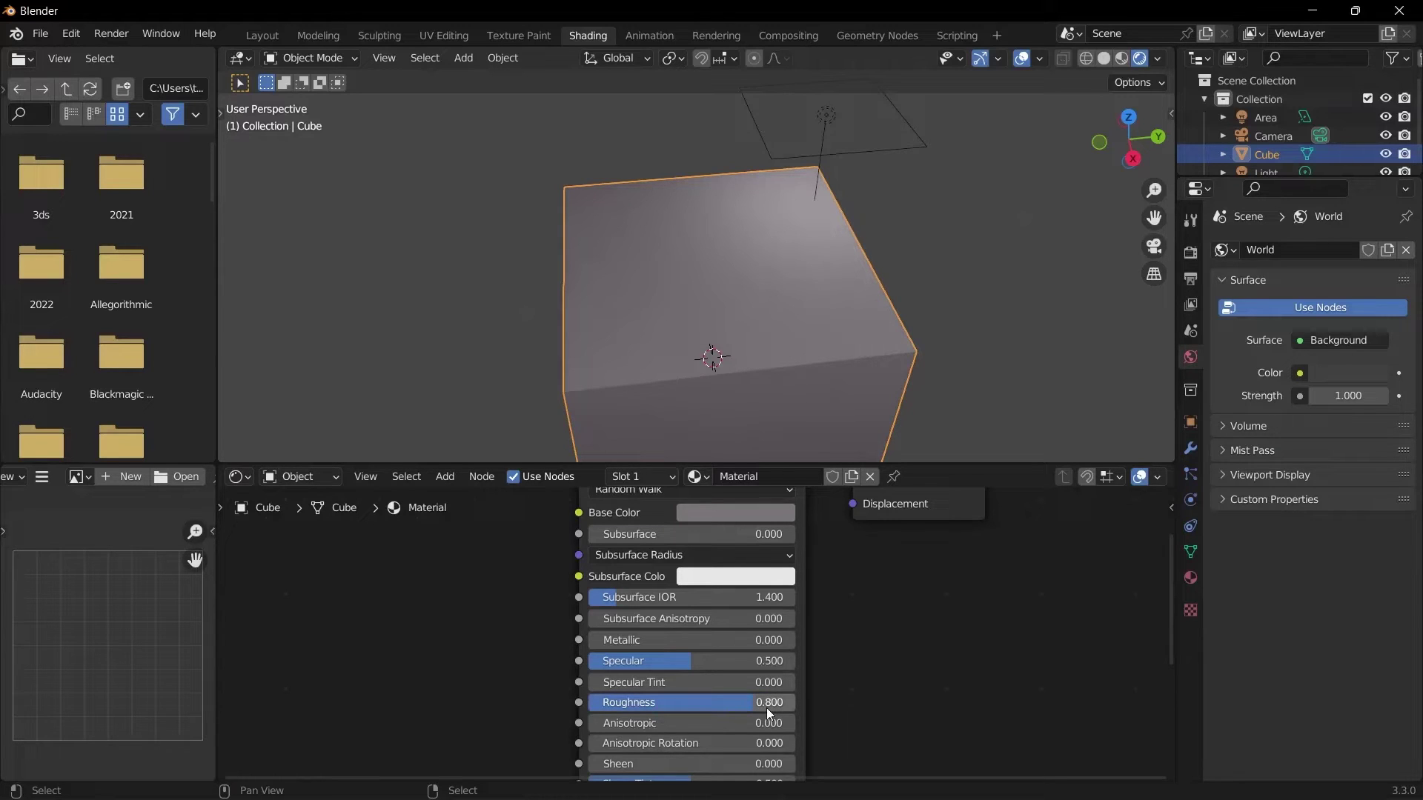
left_click(766, 708)
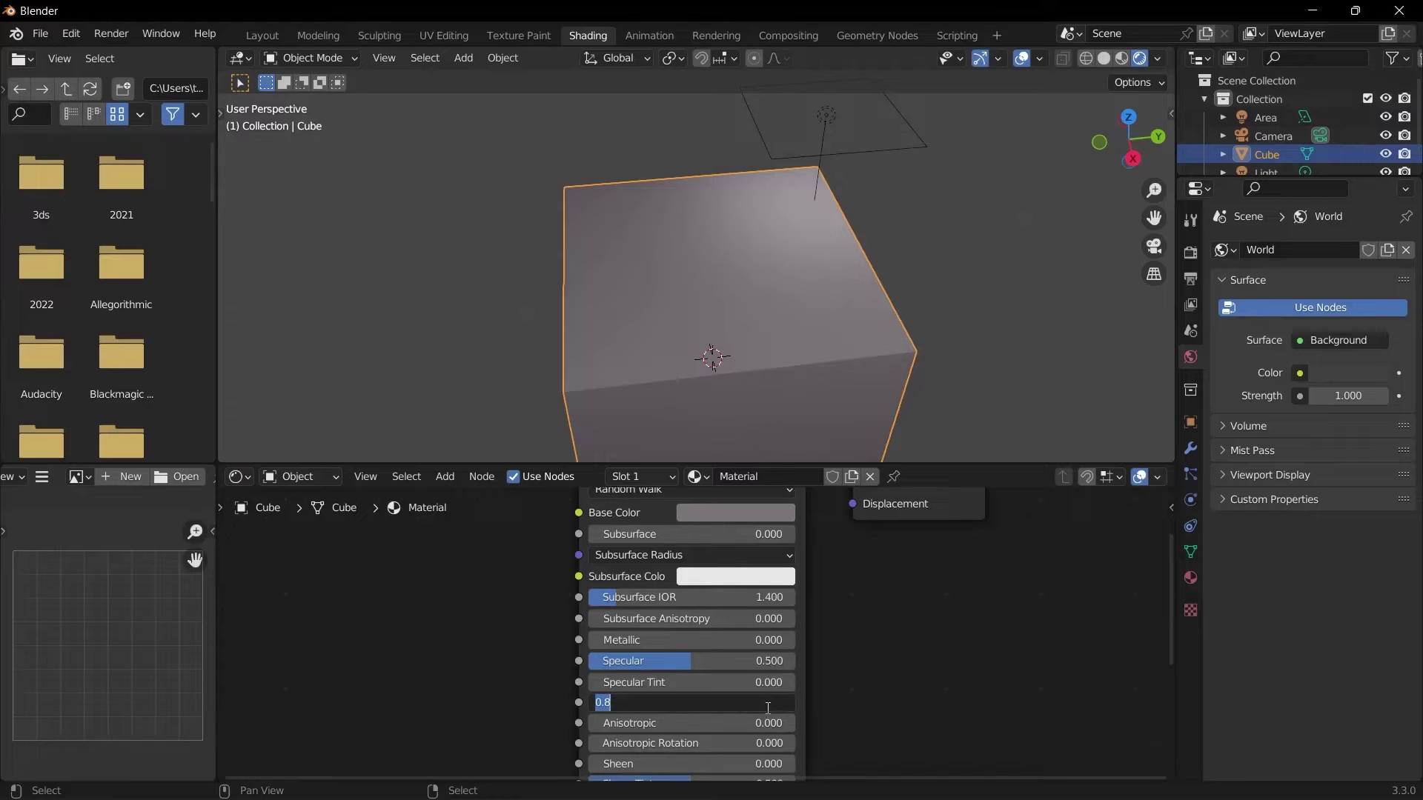
type("10")
key("Return")
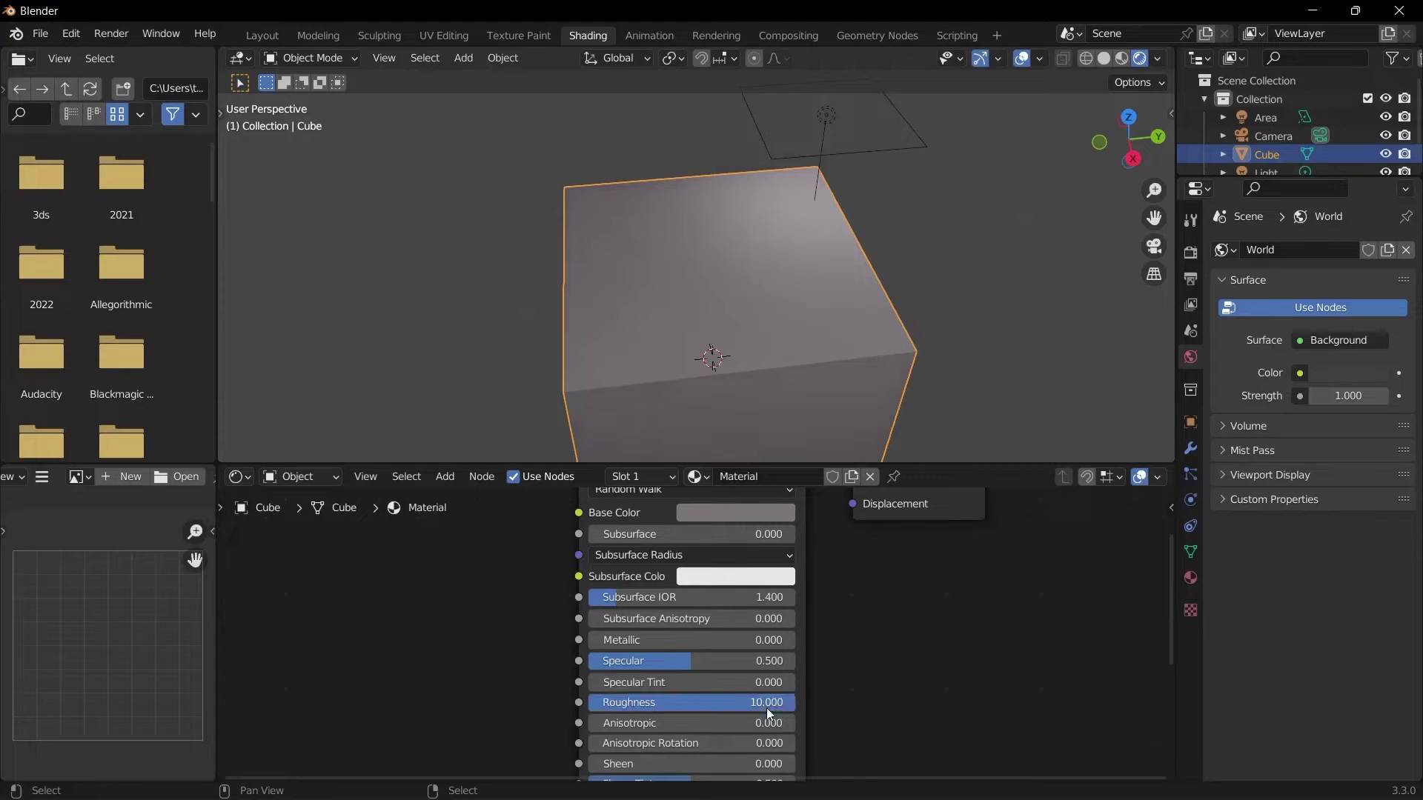
middle_click_drag(908, 399, 893, 309)
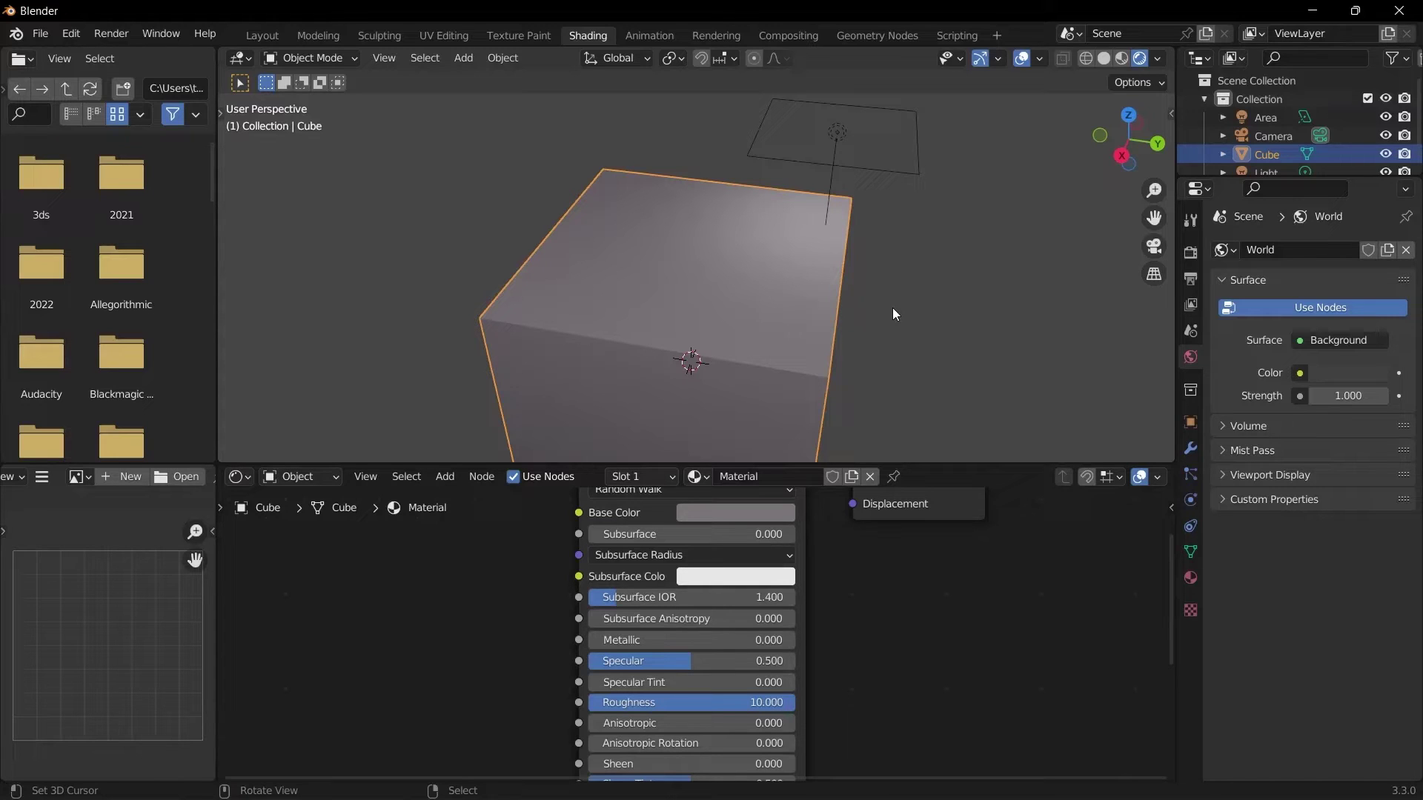
- Switch the viewport to Material Preview shading and delete the area light above the cube
key("z")
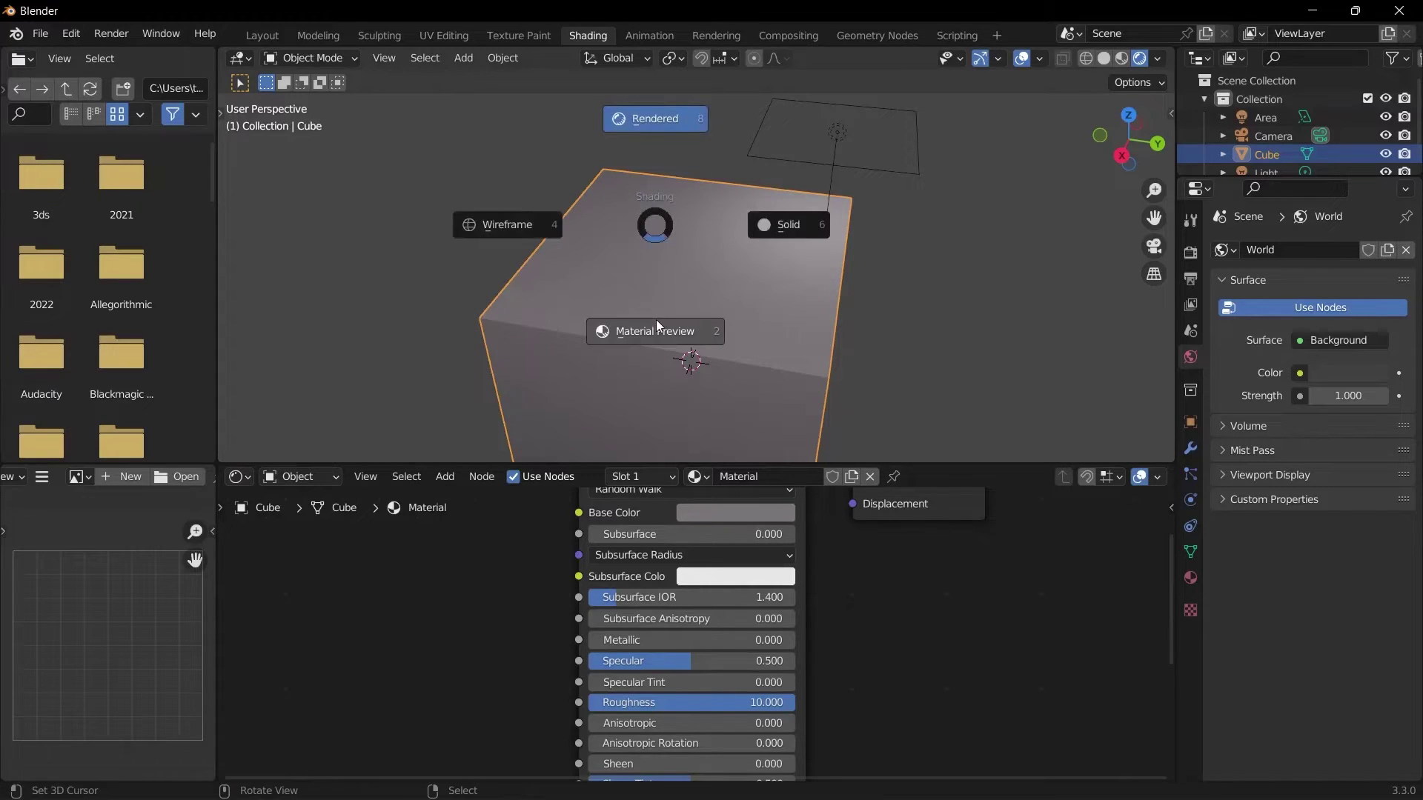
left_click(666, 343)
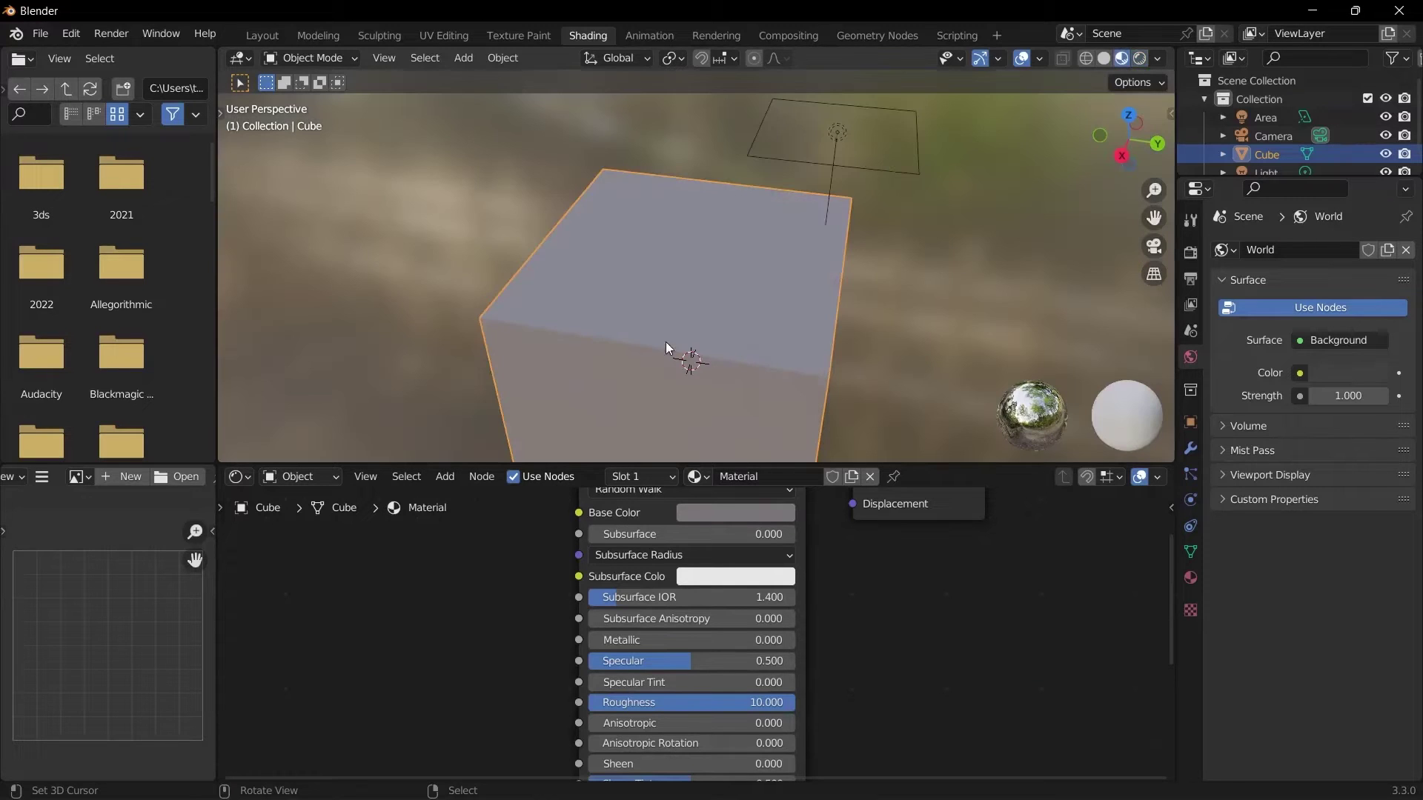
left_click(884, 162)
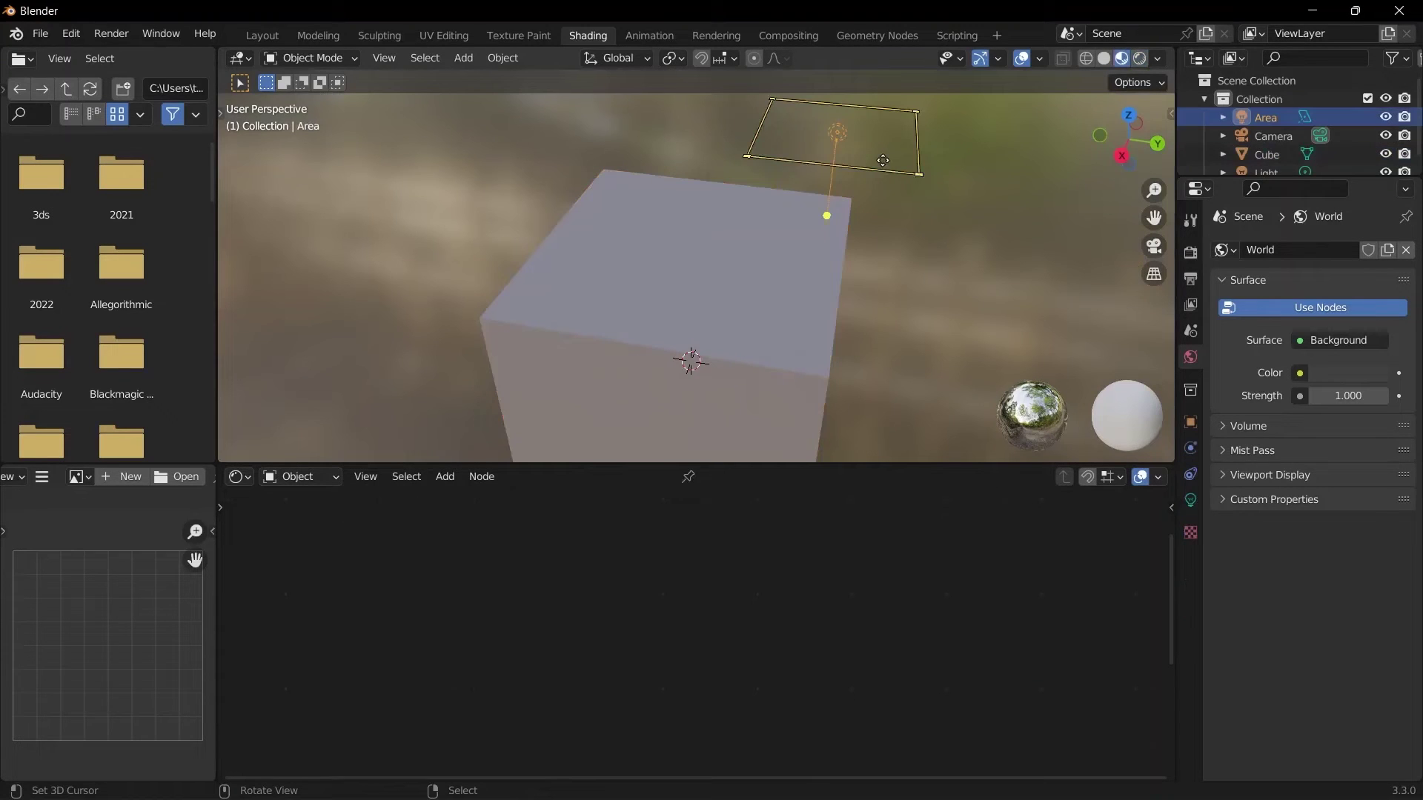
key("x")
left_click(882, 160)
- Select the cube and set its material's Roughness to 0.5
left_click(676, 306)
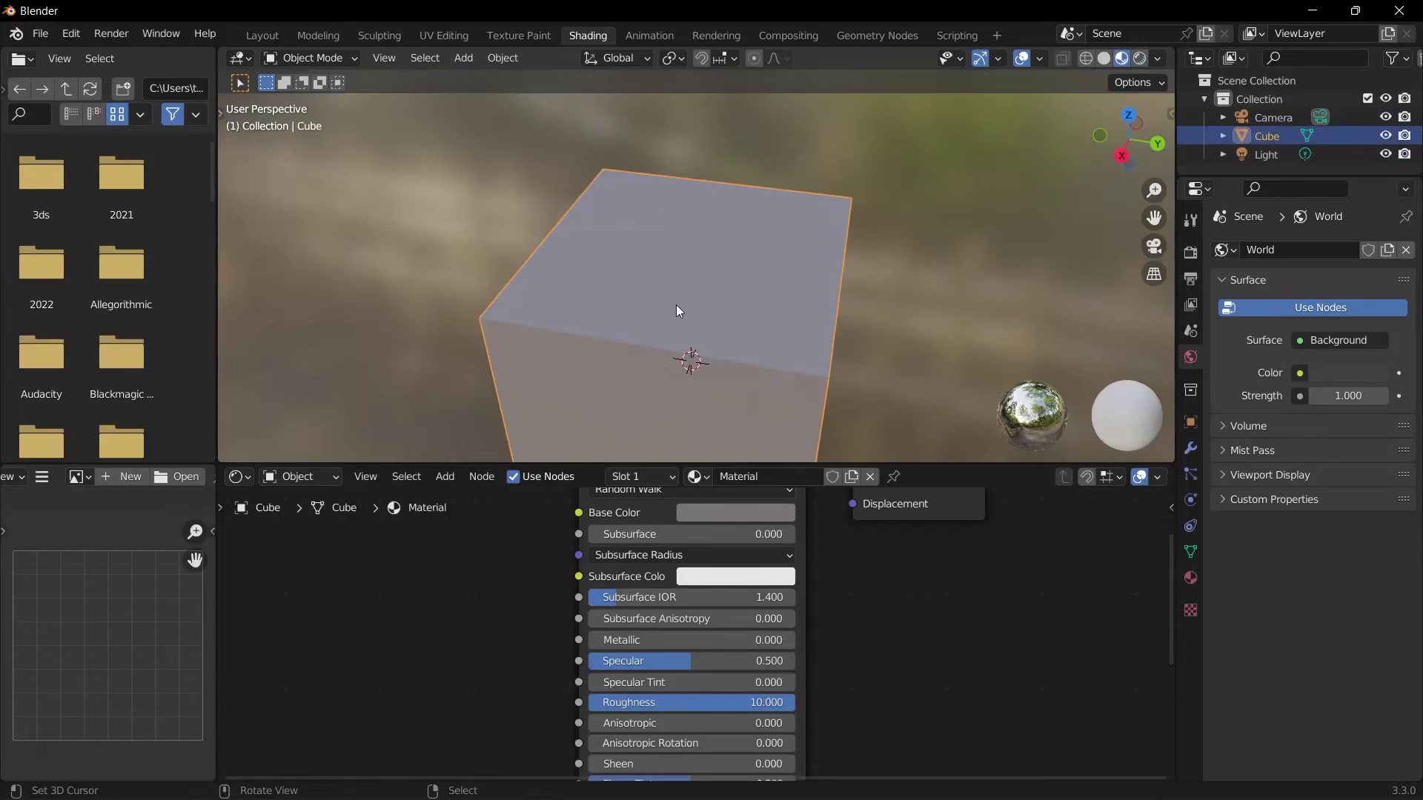
double_click(692, 702)
type("0.5")
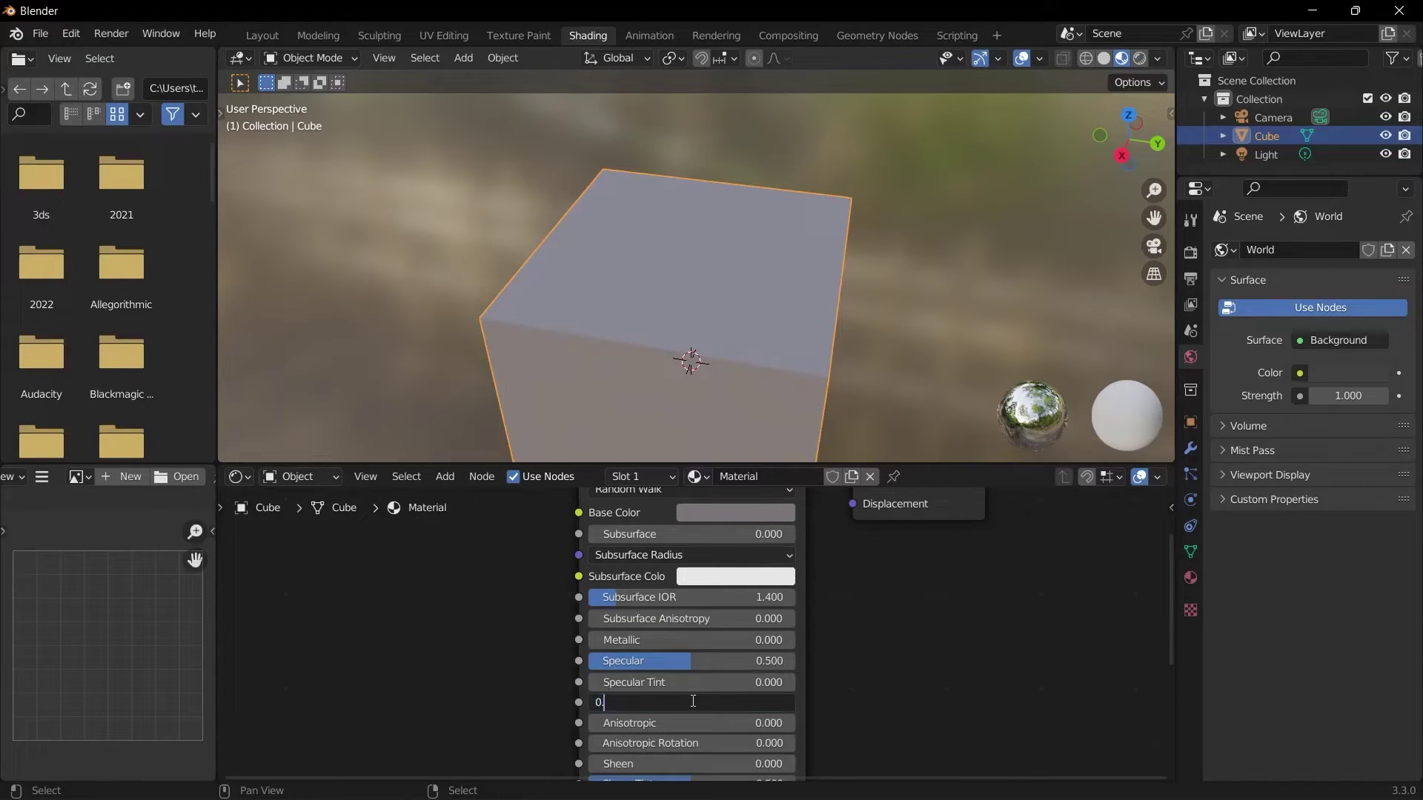
key("Return")
- Change the Principled BSDF's Emission color from black to a bright cyan-blue
scroll(796, 599, "down", 1)
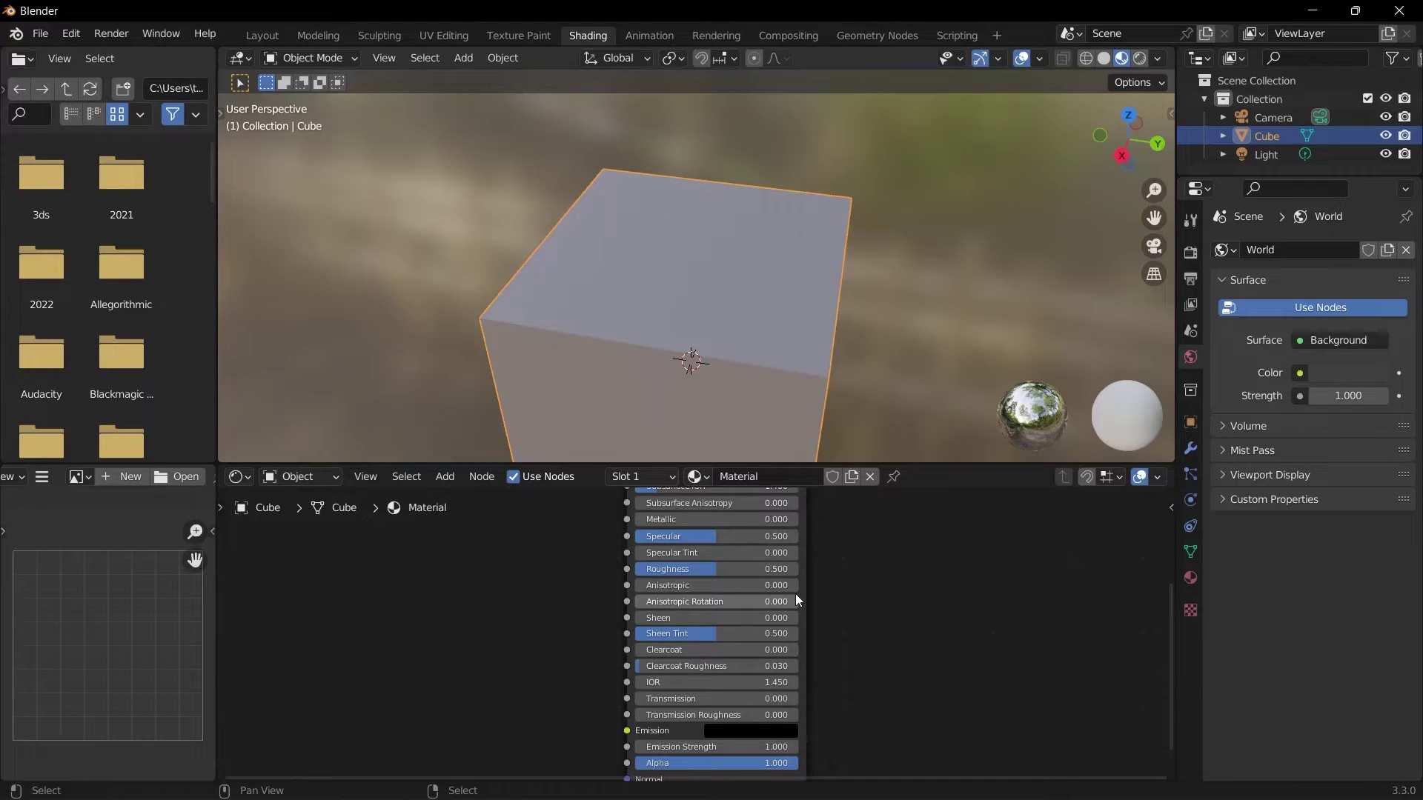
middle_click_drag(749, 721, 734, 644)
scroll(710, 655, "up", 1)
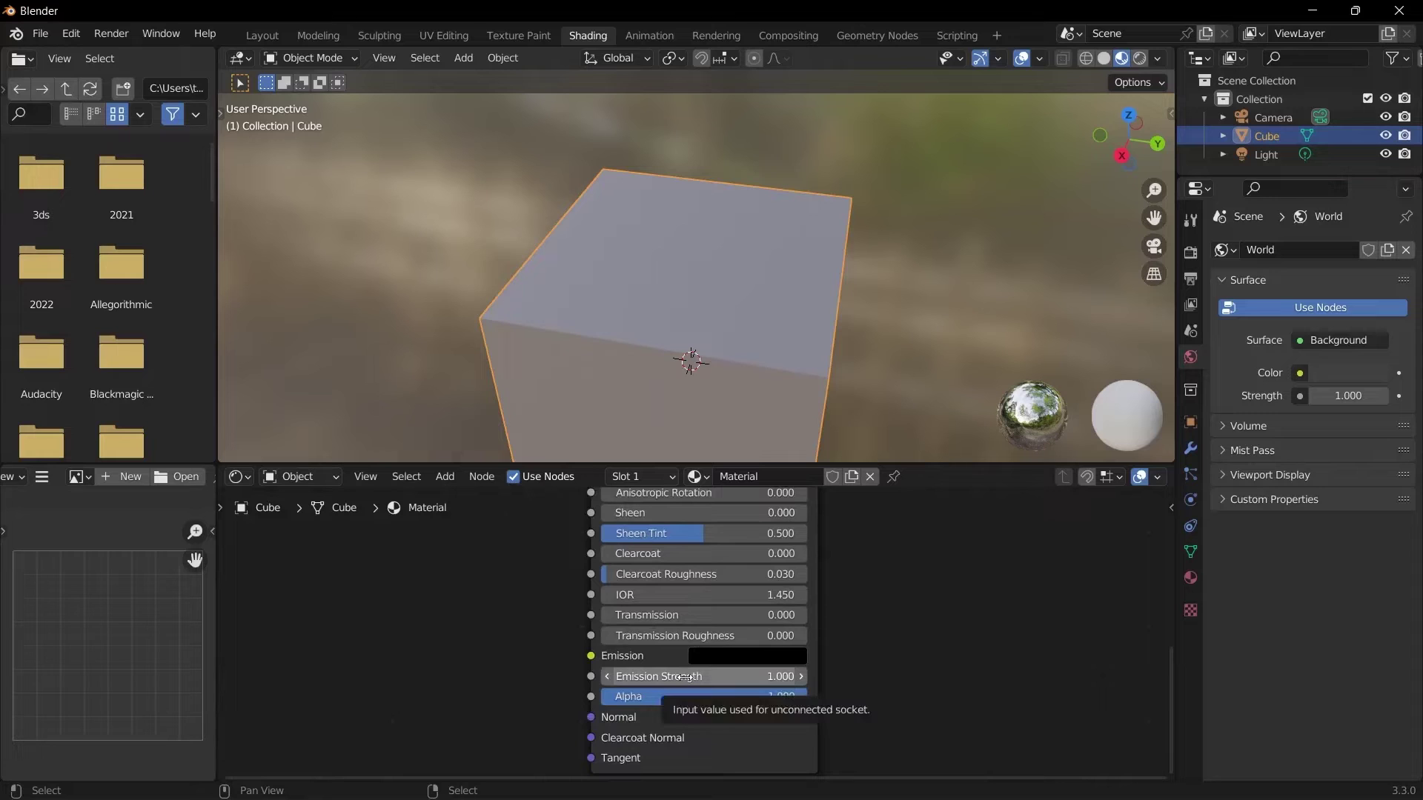
left_click(760, 664)
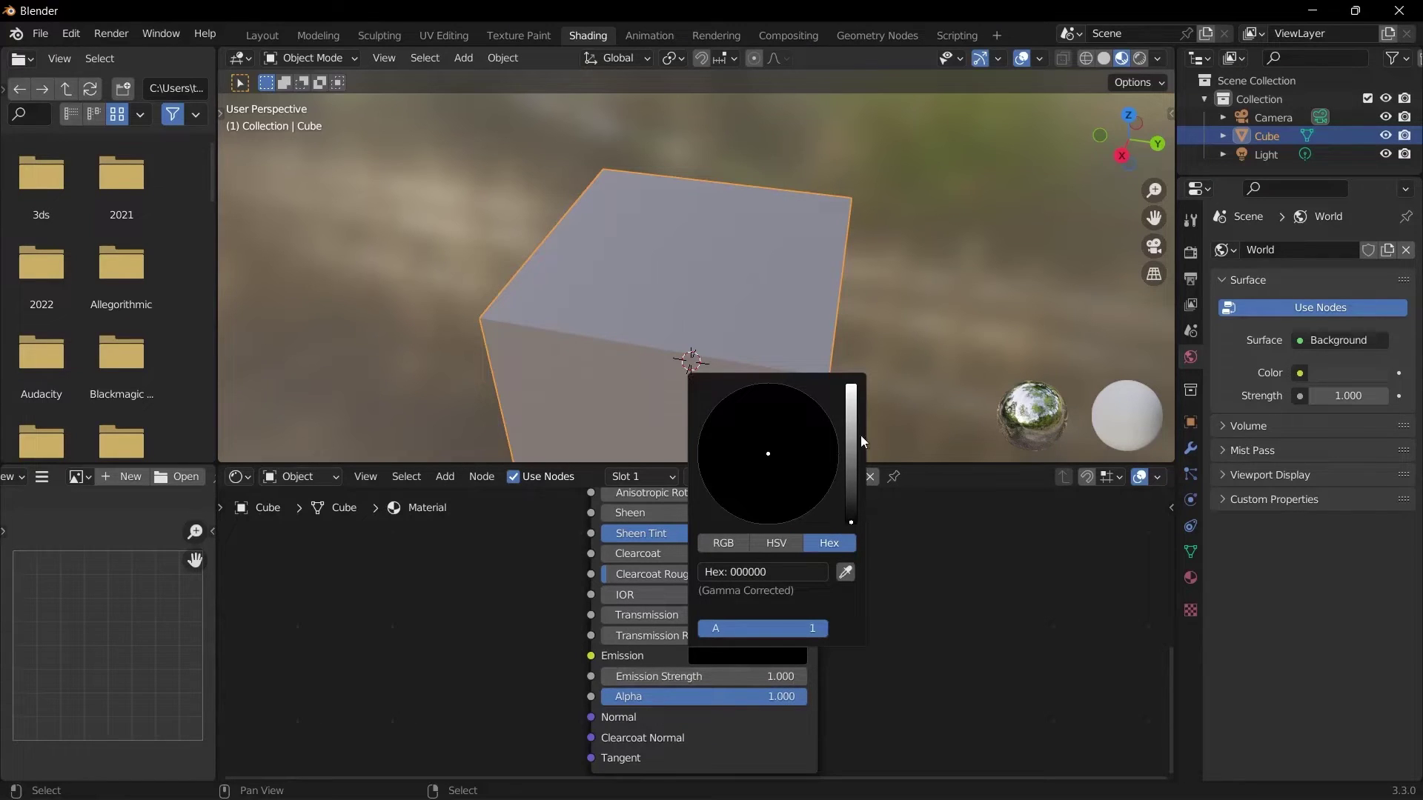
left_click_drag(859, 441, 852, 395)
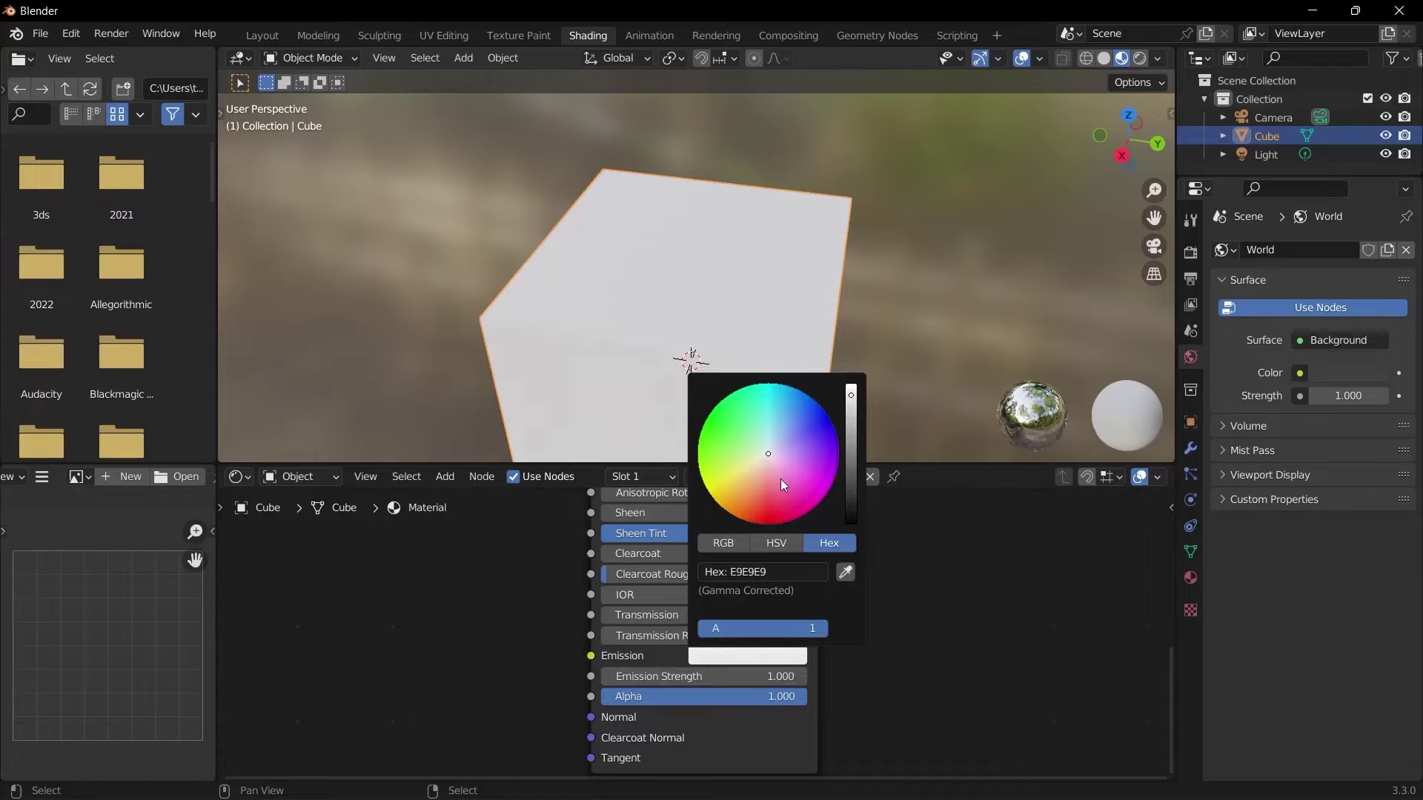
left_click(784, 384)
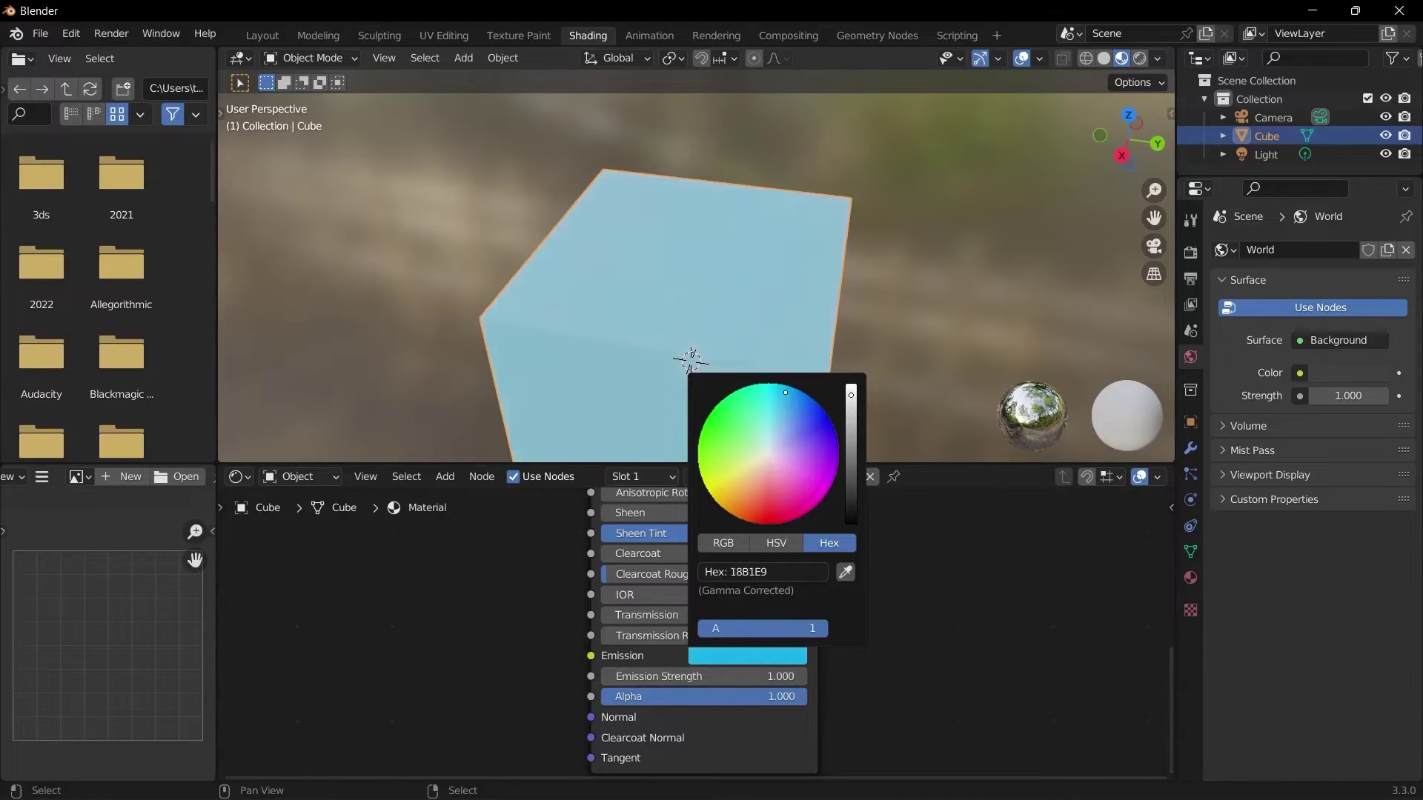
- Switch the viewport to Rendered shading and raise the material's Emission Strength to 21
scroll(624, 349, "down", 1)
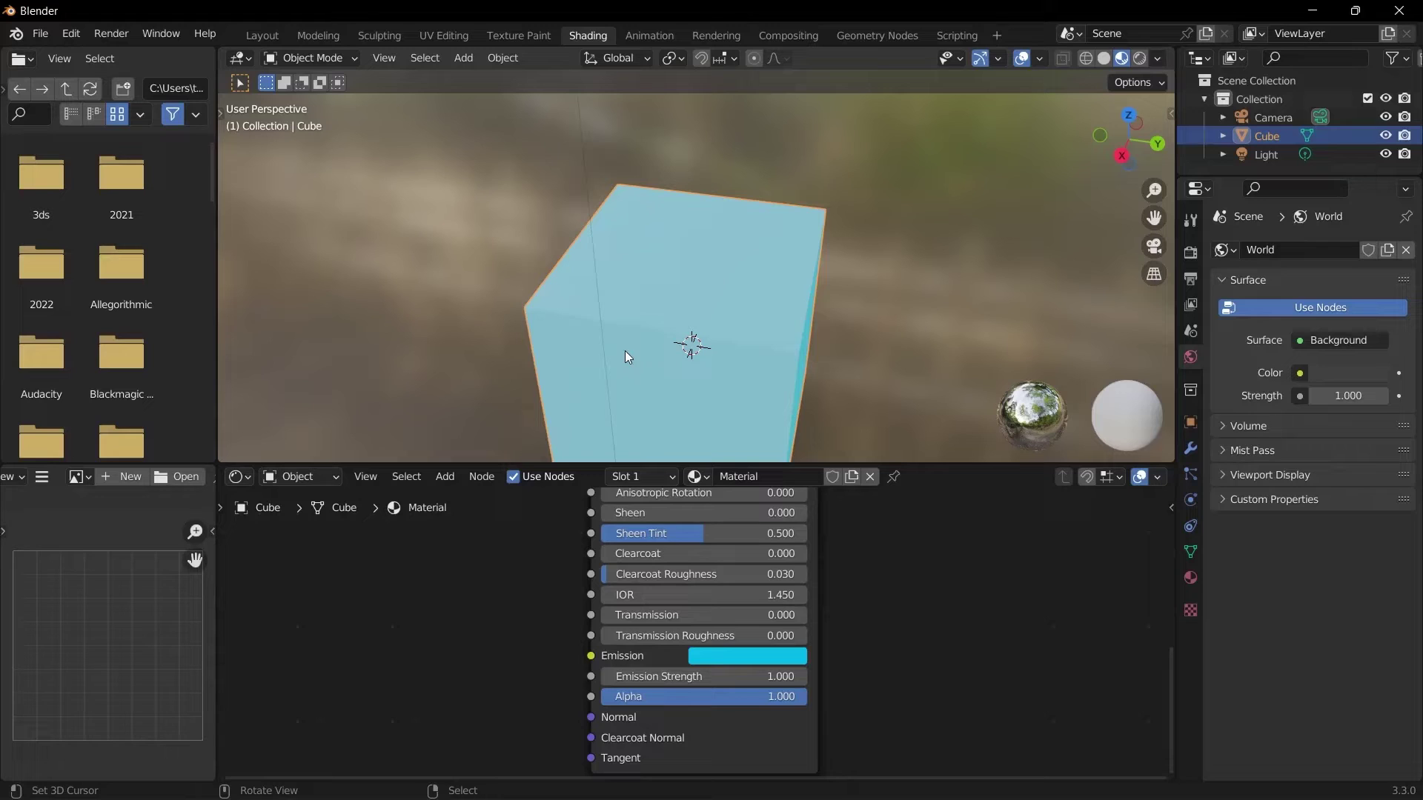
key("z")
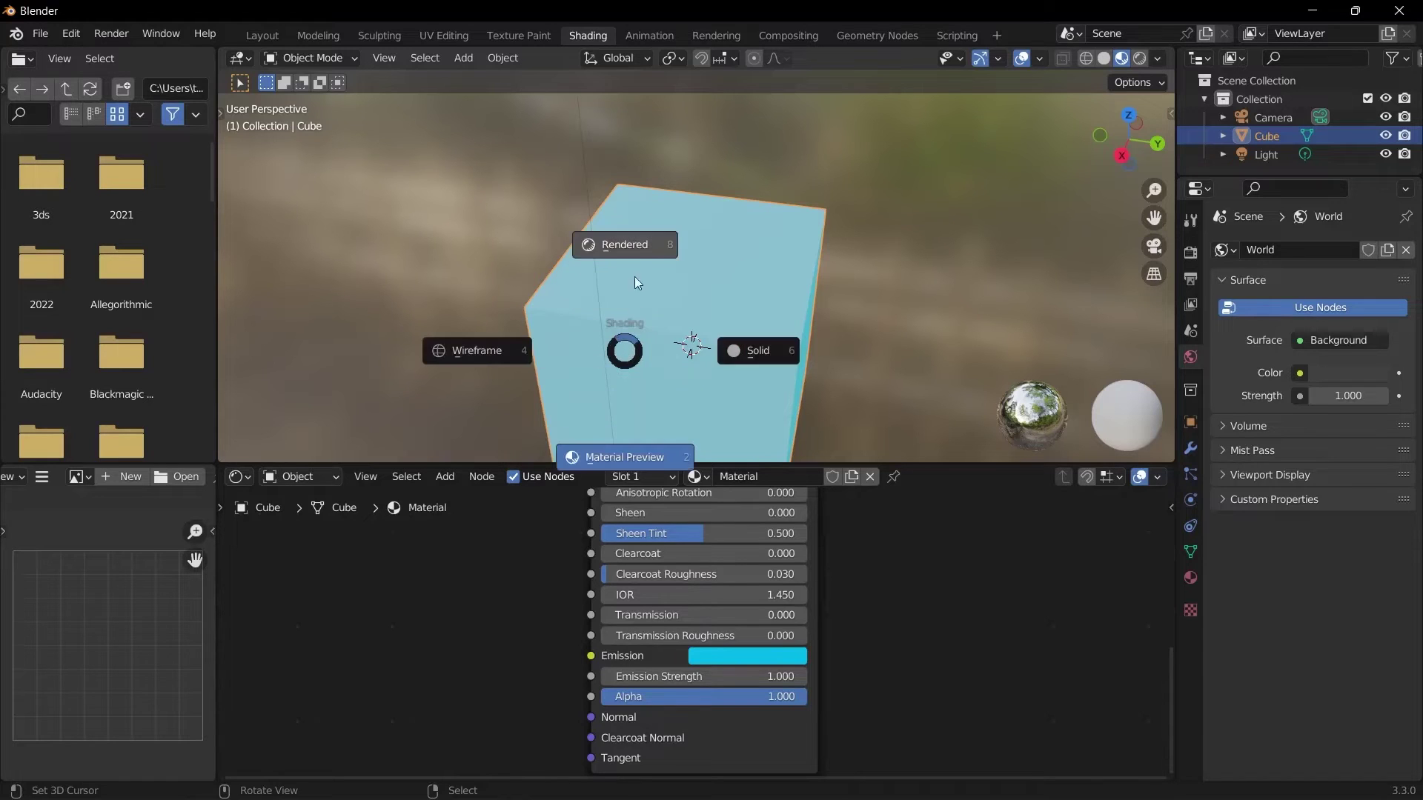
left_click(641, 241)
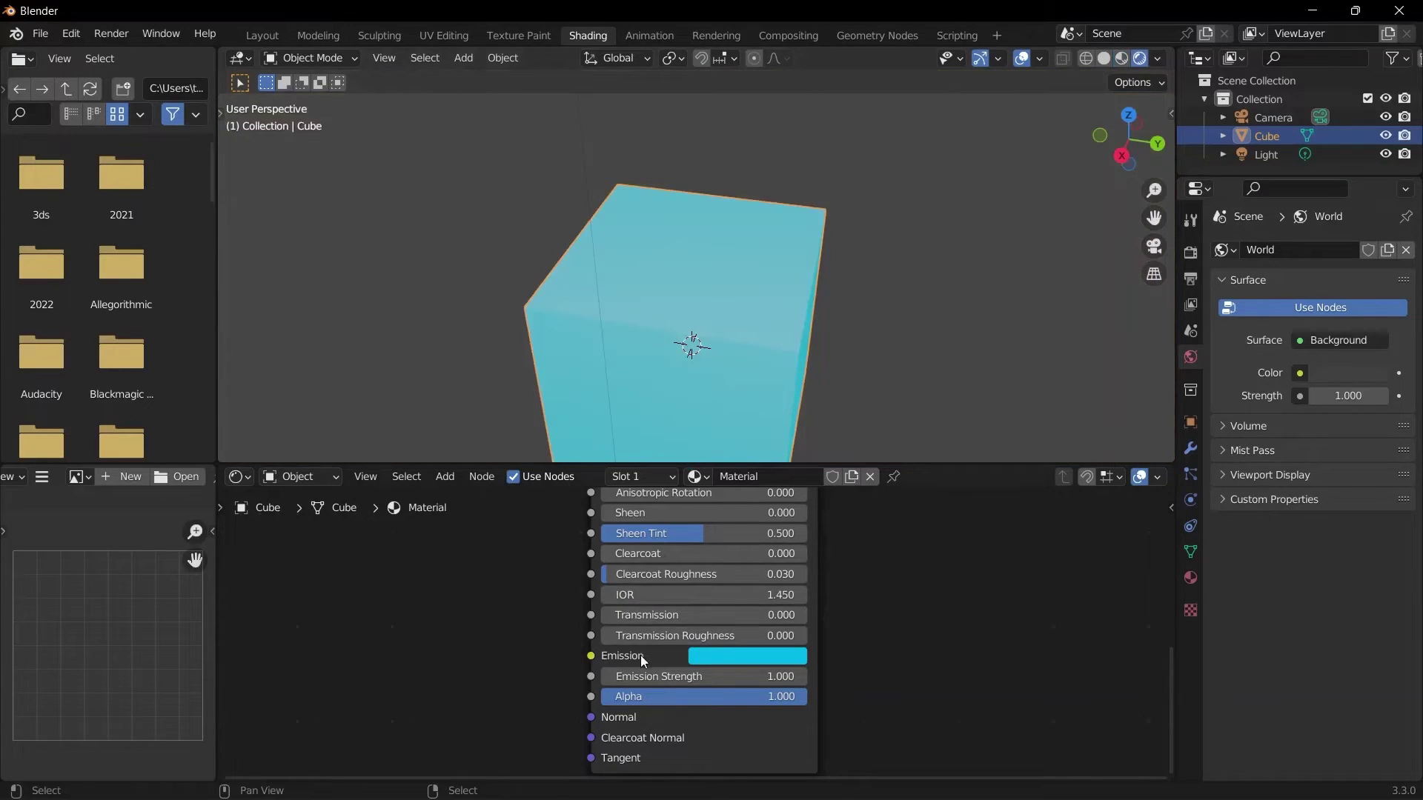
left_click_drag(667, 676, 862, 676)
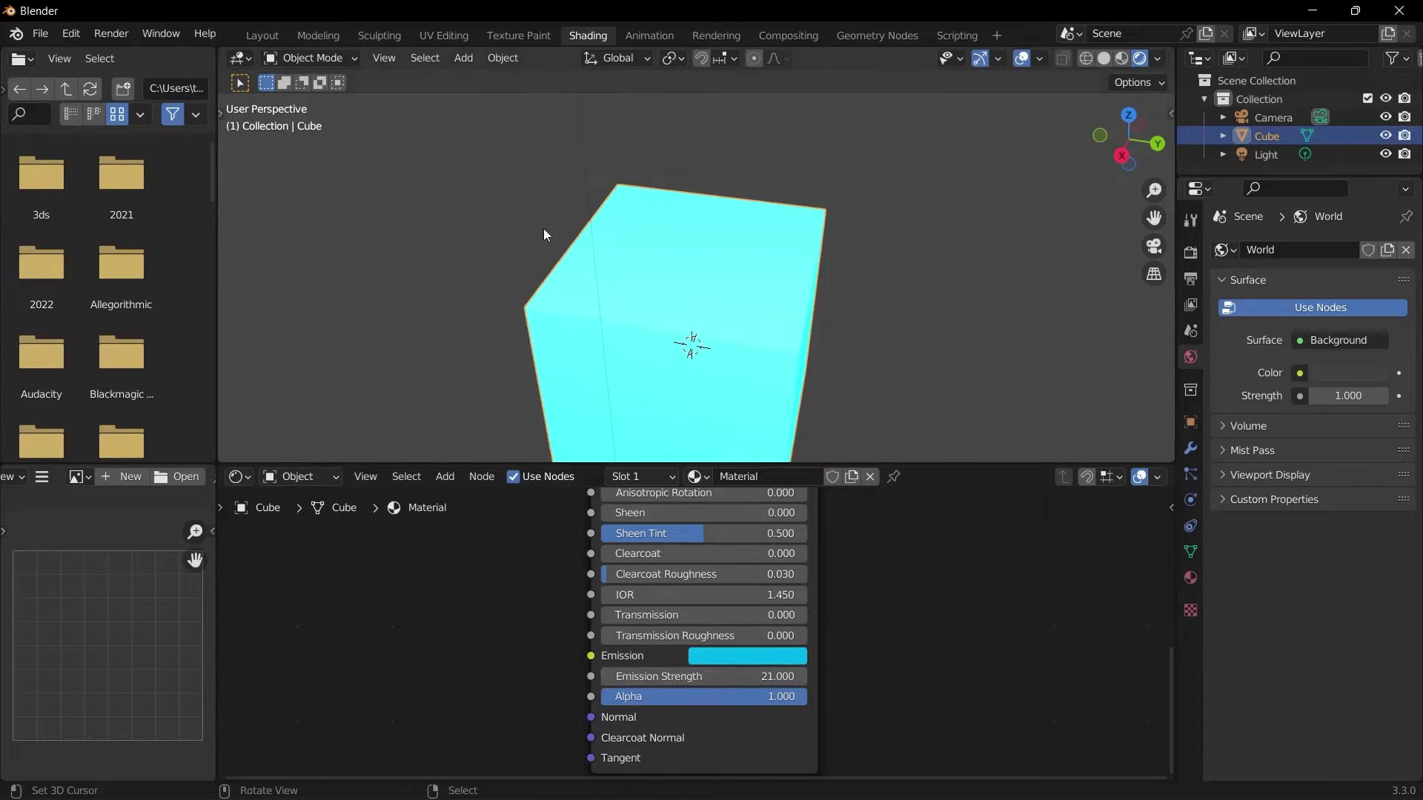
scroll(548, 232, "down", 2)
middle_click_drag(586, 265, 608, 225)
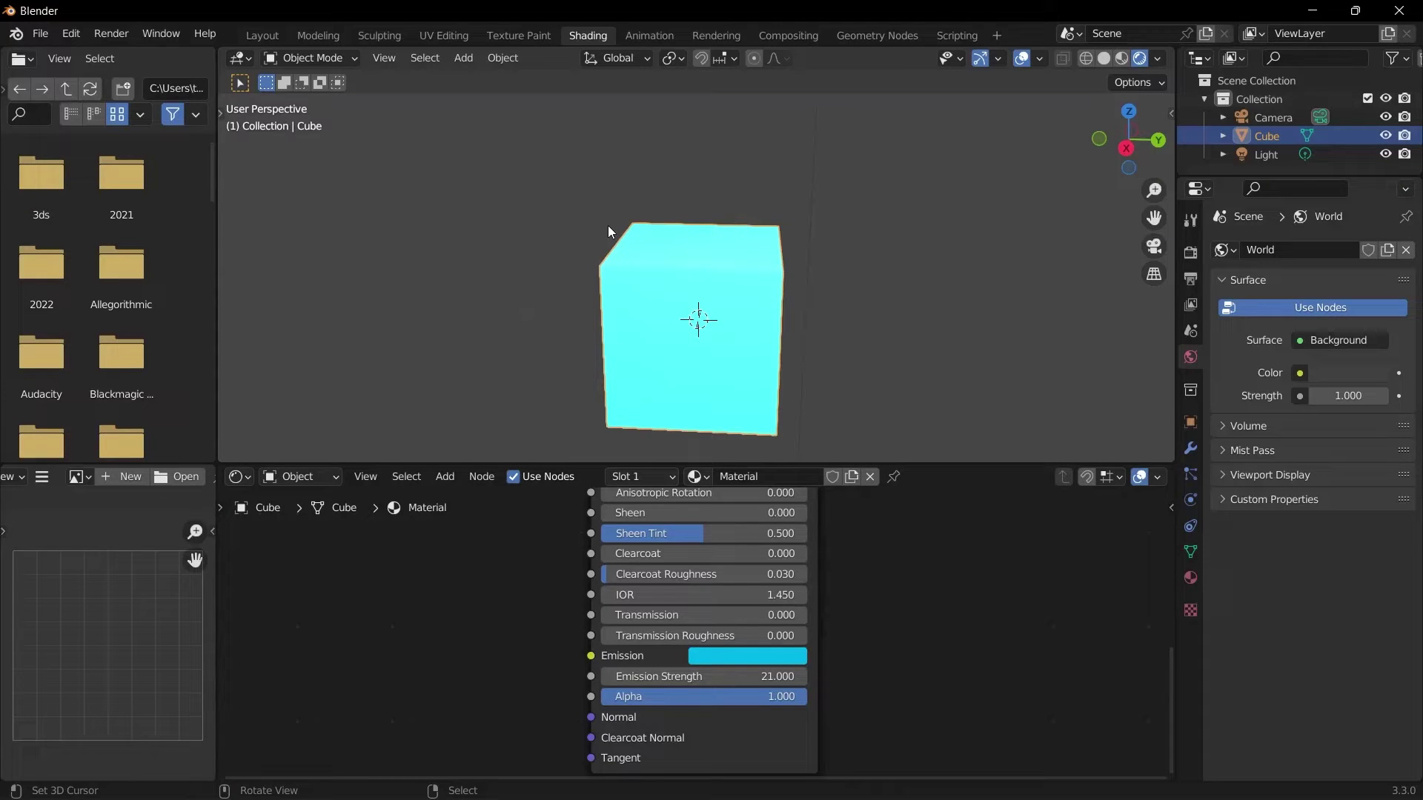
- Enable Bloom in the Eevee render settings and lower the world background Strength to 0
left_click(1188, 252)
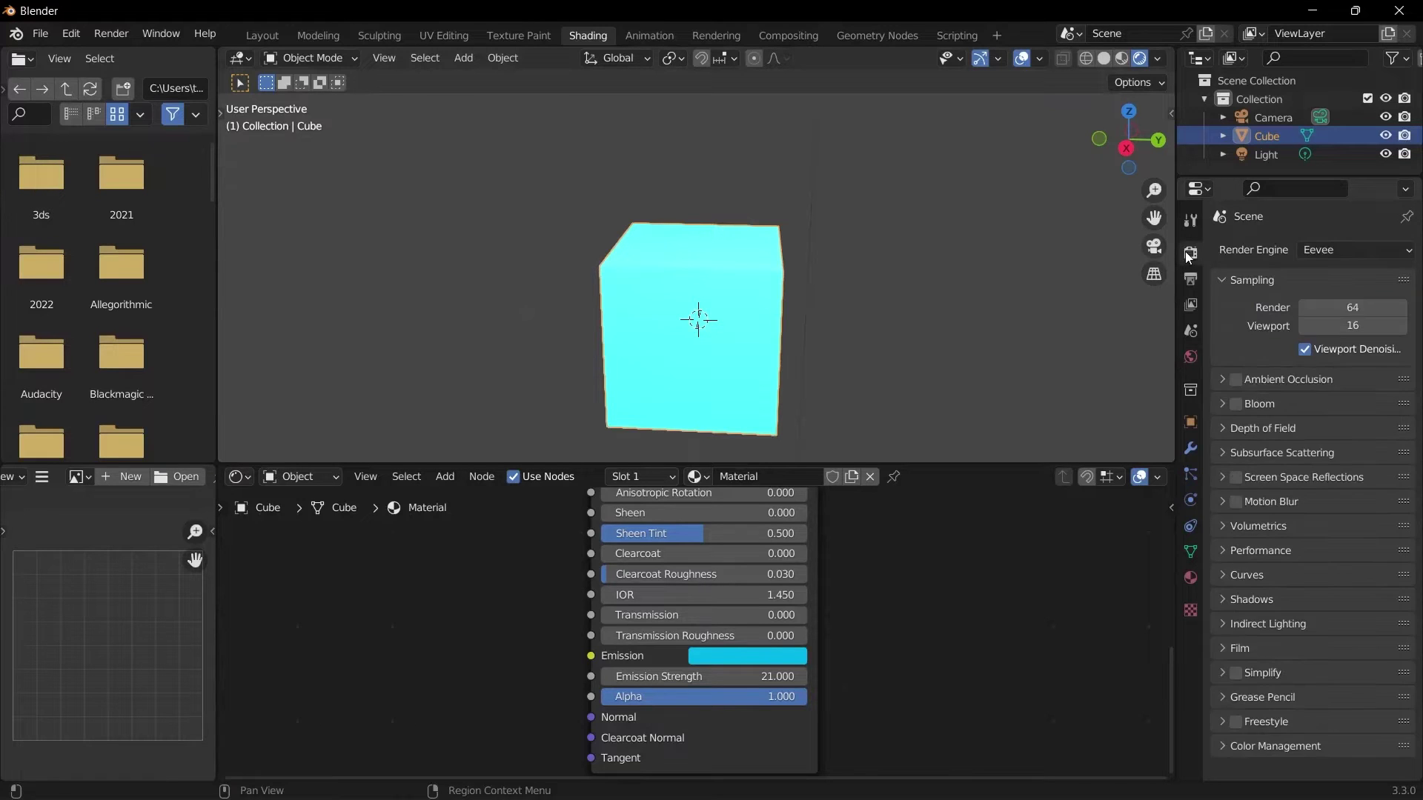
left_click(1236, 405)
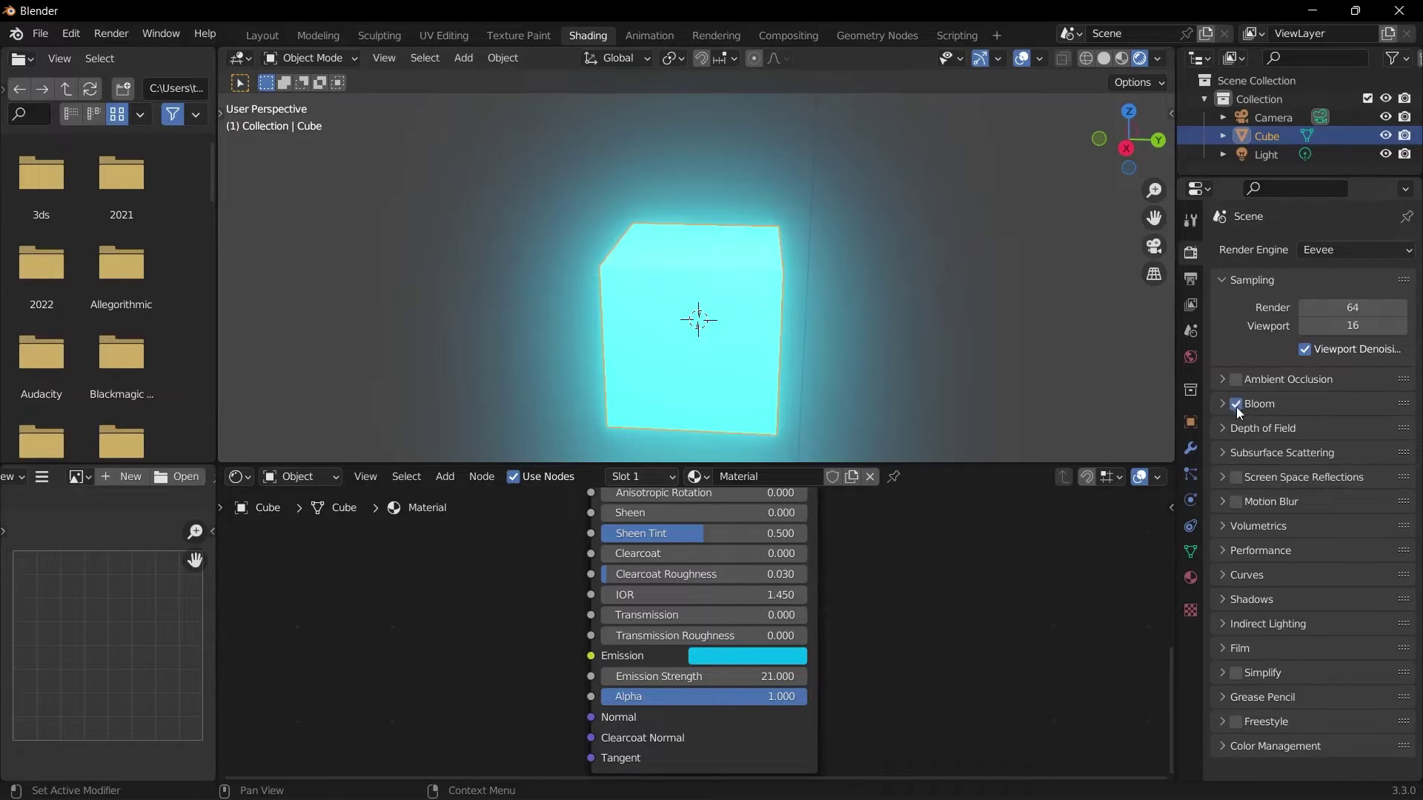
left_click(1192, 358)
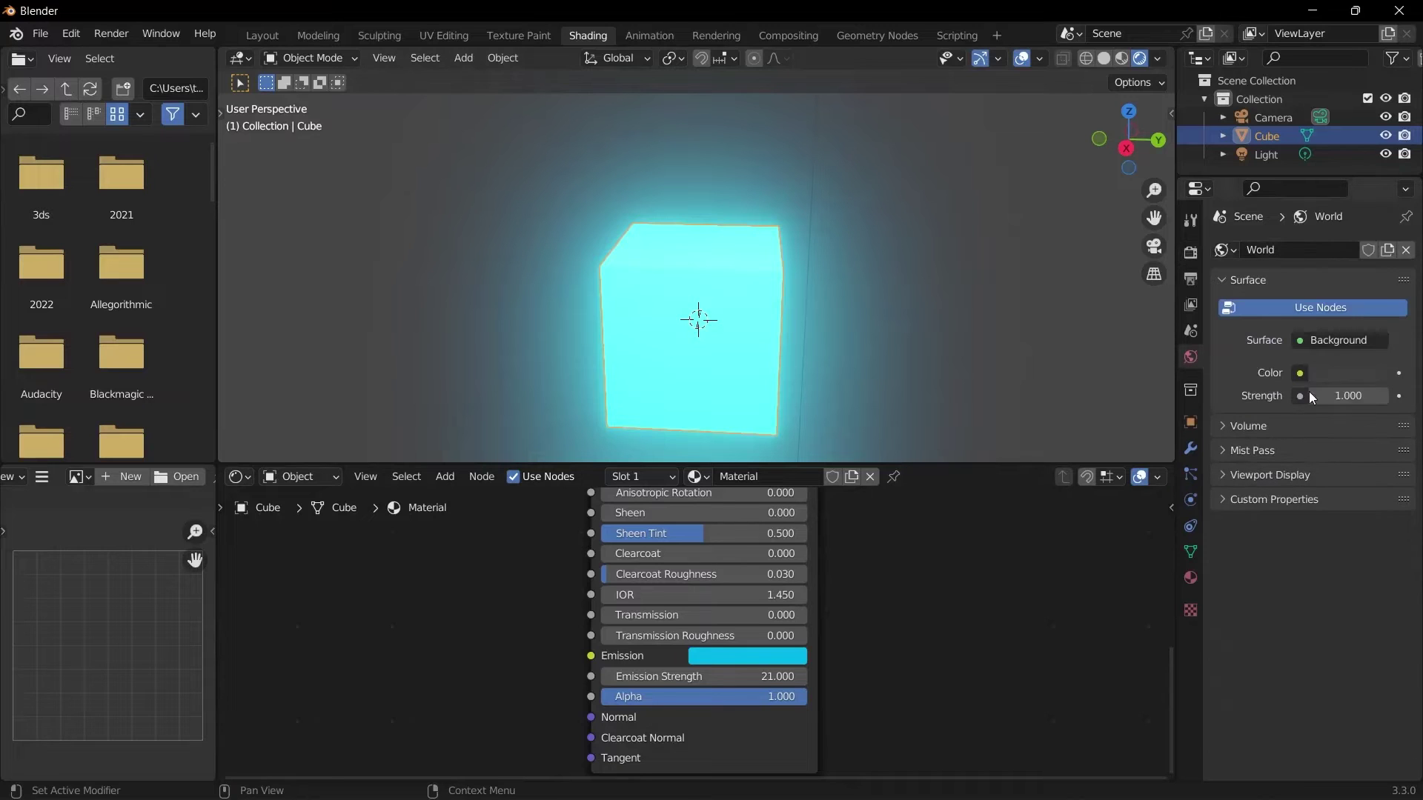
left_click_drag(1351, 396, 1275, 395)
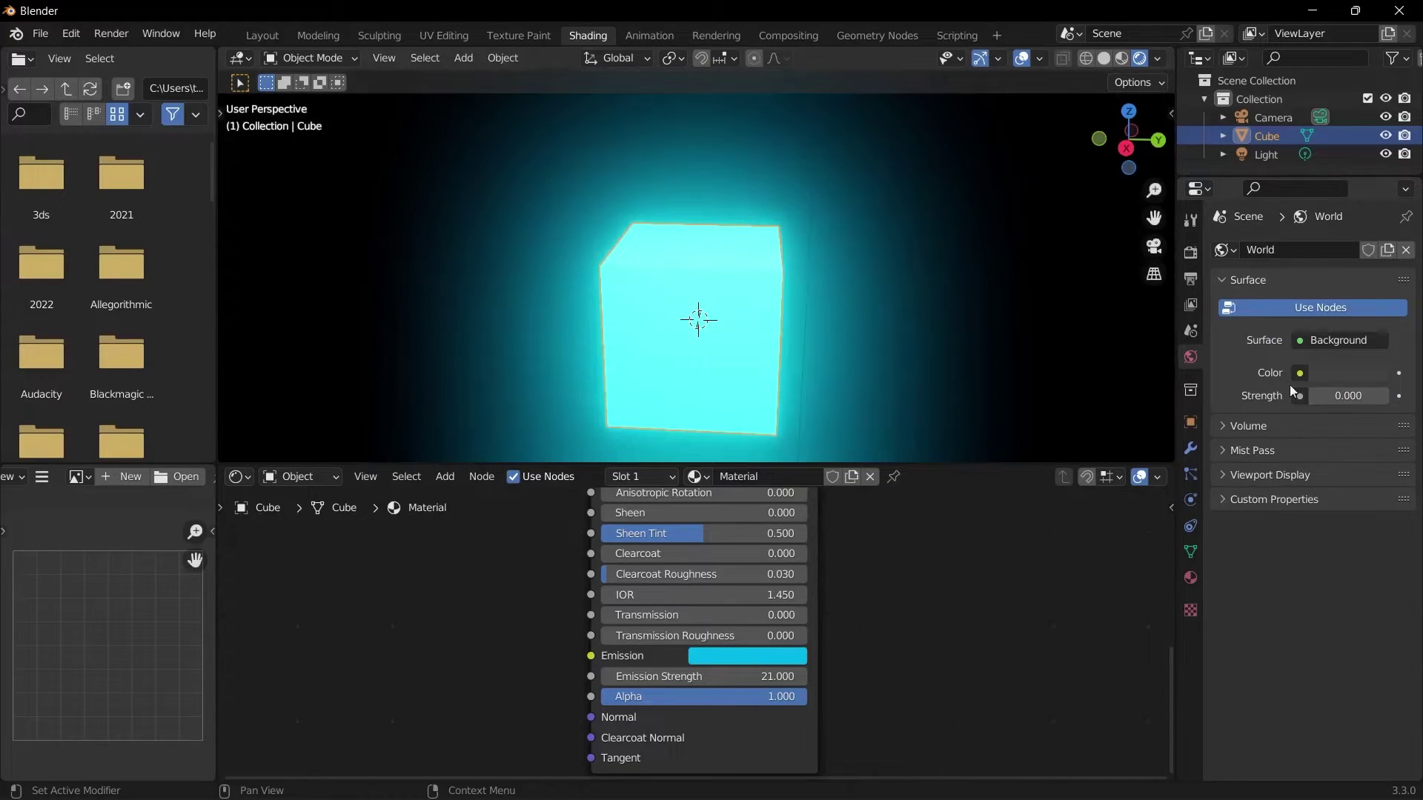
- Reduce the cube's Emission Strength to 12.5 and return the viewport to Material Preview shading
scroll(840, 359, "down", 4)
left_click_drag(775, 676, 708, 676)
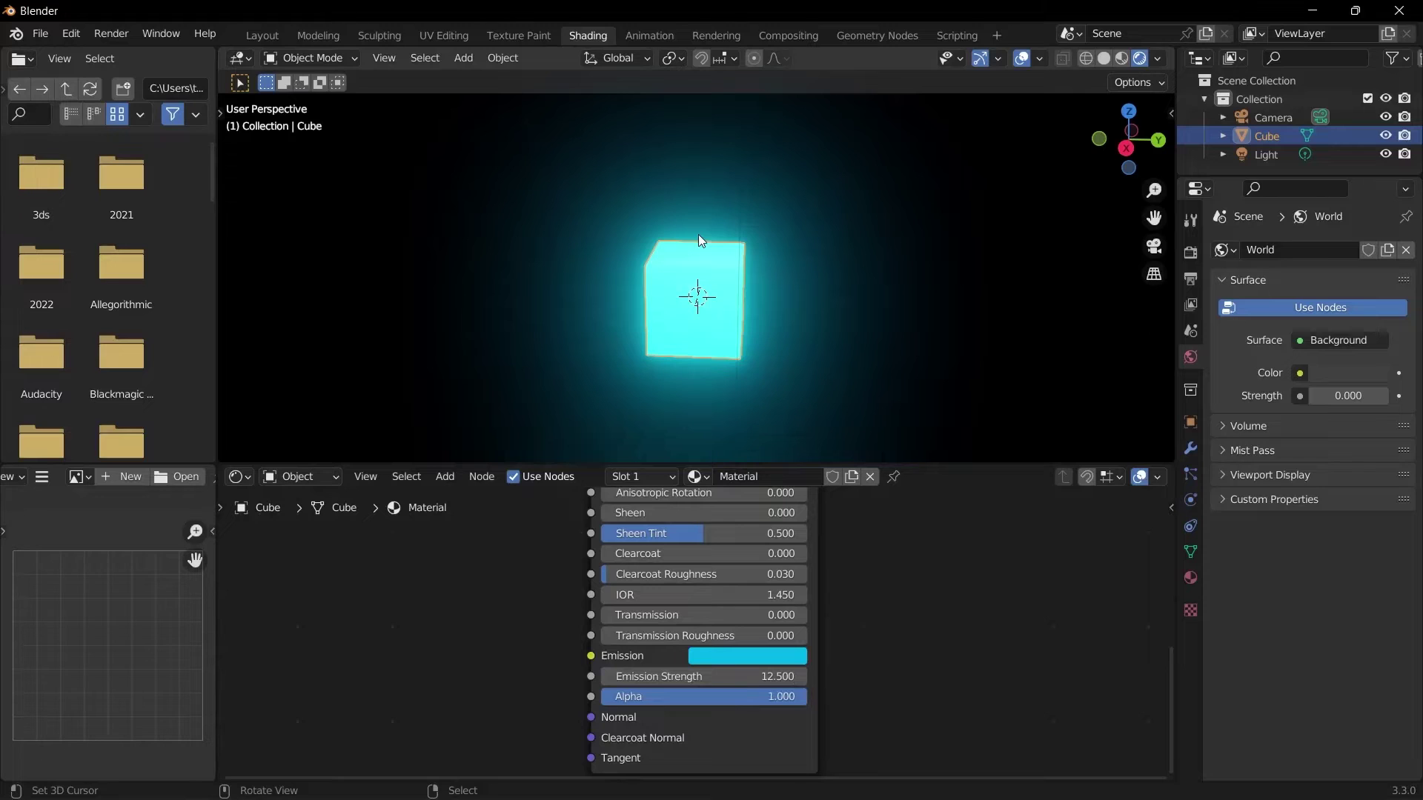
key("z")
left_click(693, 340)
- Restore the world background Strength to 1 and turn off Bloom in the render settings
left_click(1332, 395)
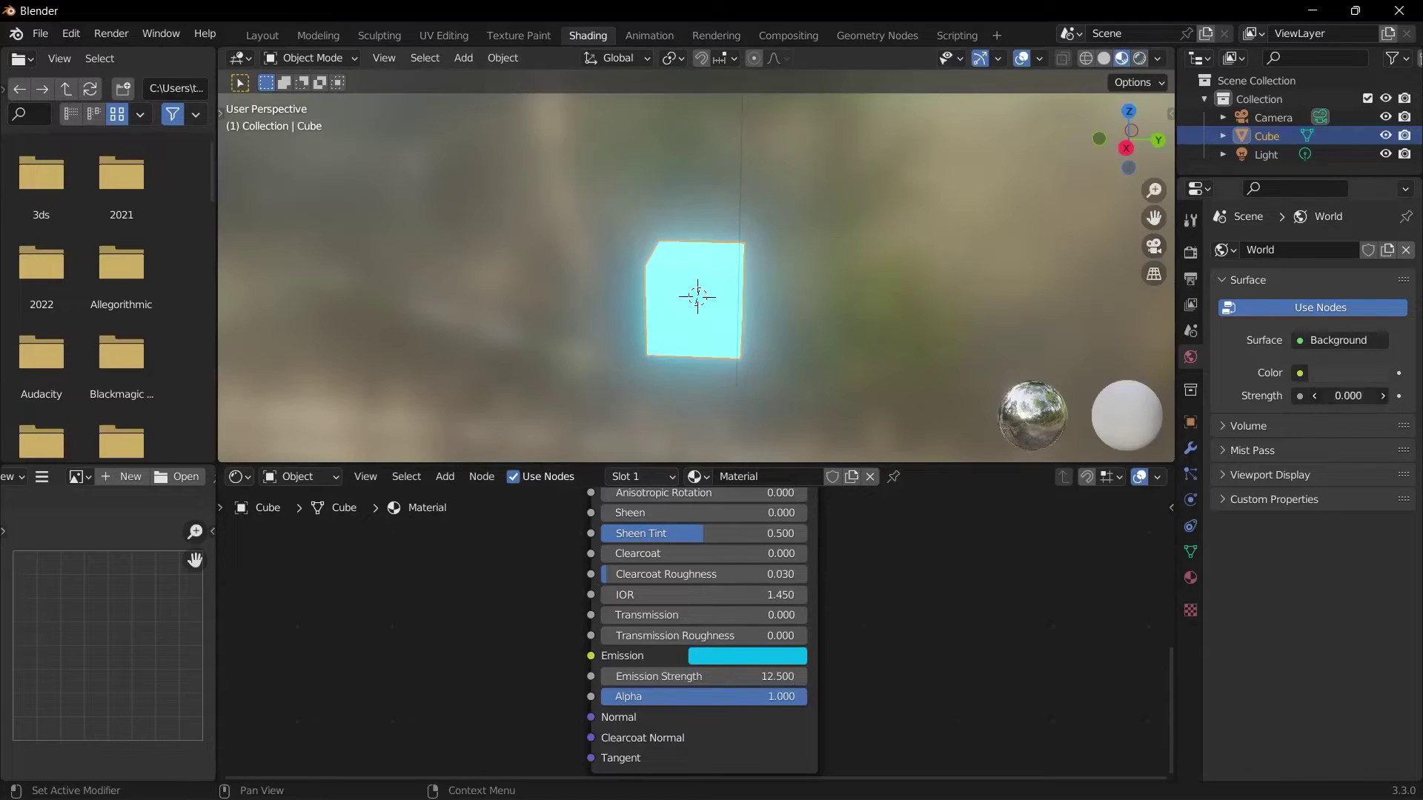
type("1")
key("Return")
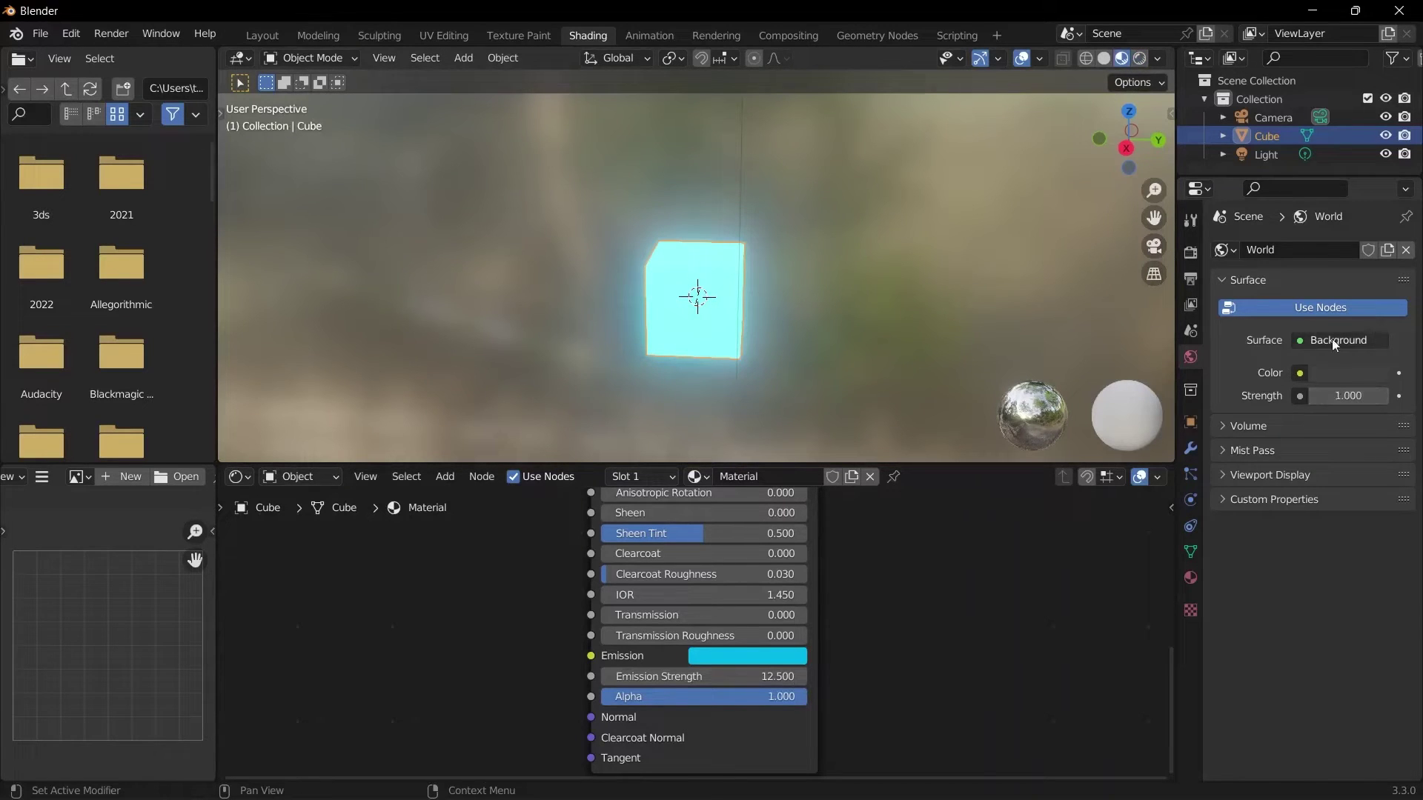
left_click(1192, 280)
left_click(1191, 252)
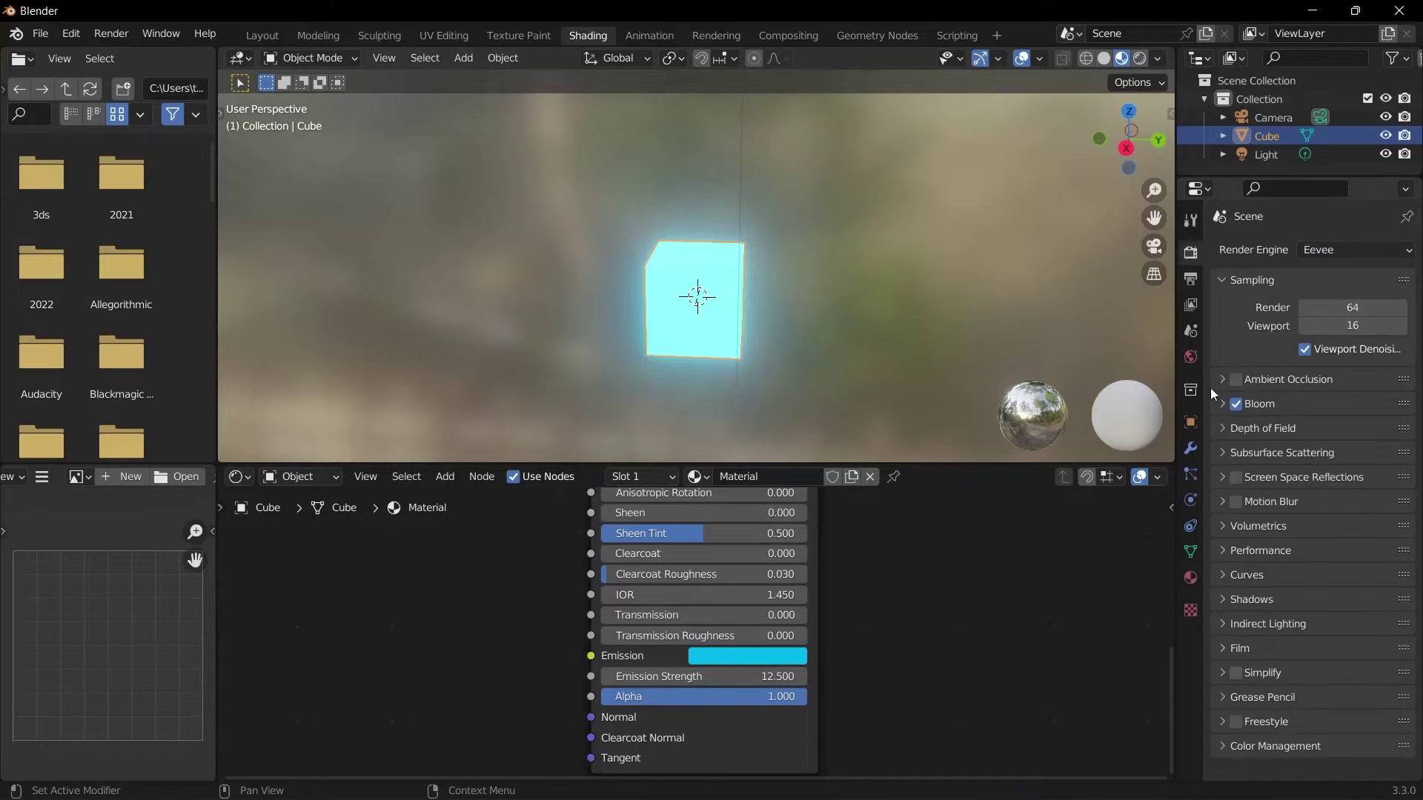
left_click(1235, 403)
- Look over the Principled BSDF node's settings from its upper inputs down to Emission and Alpha
scroll(820, 575, "down", 3)
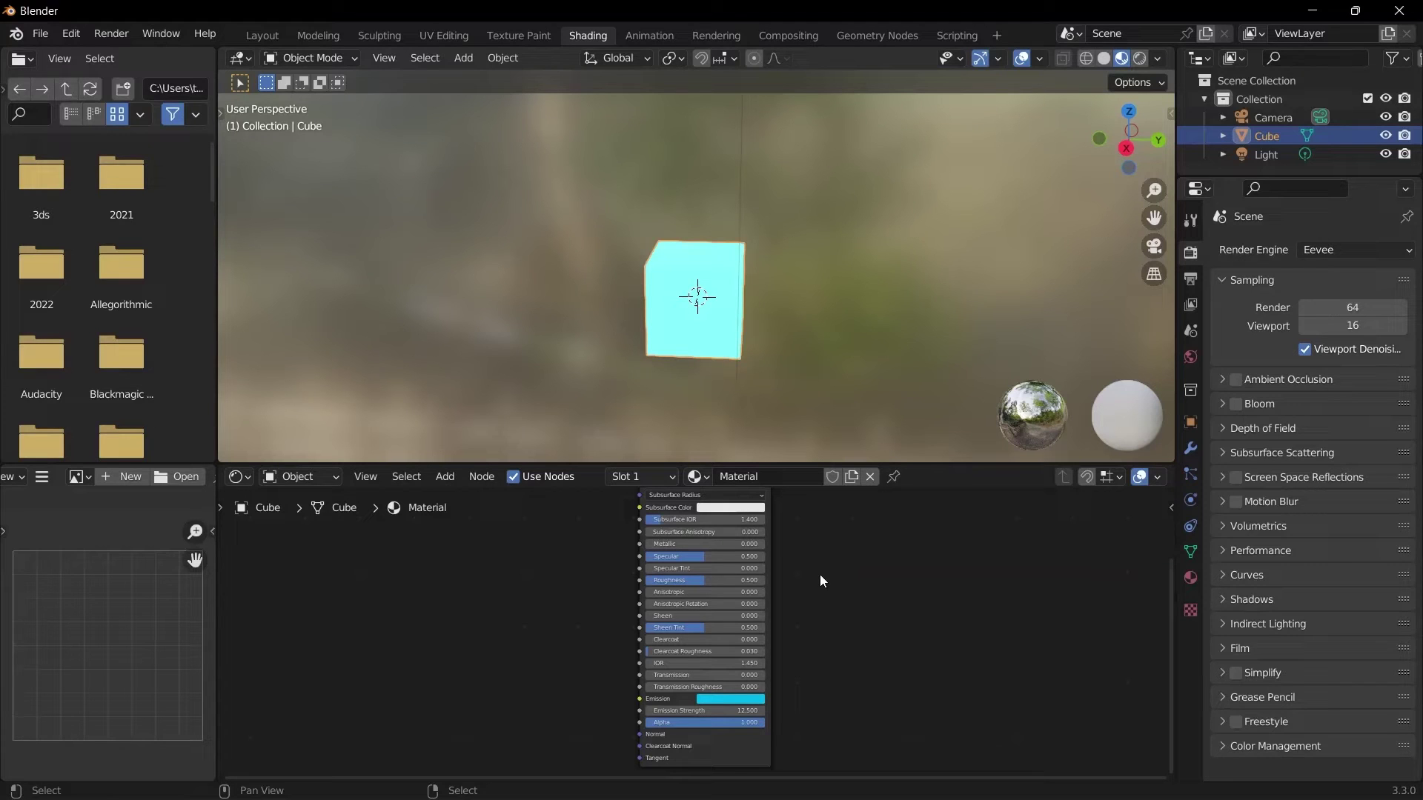
middle_click_drag(820, 575, 860, 669)
scroll(859, 669, "up", 4)
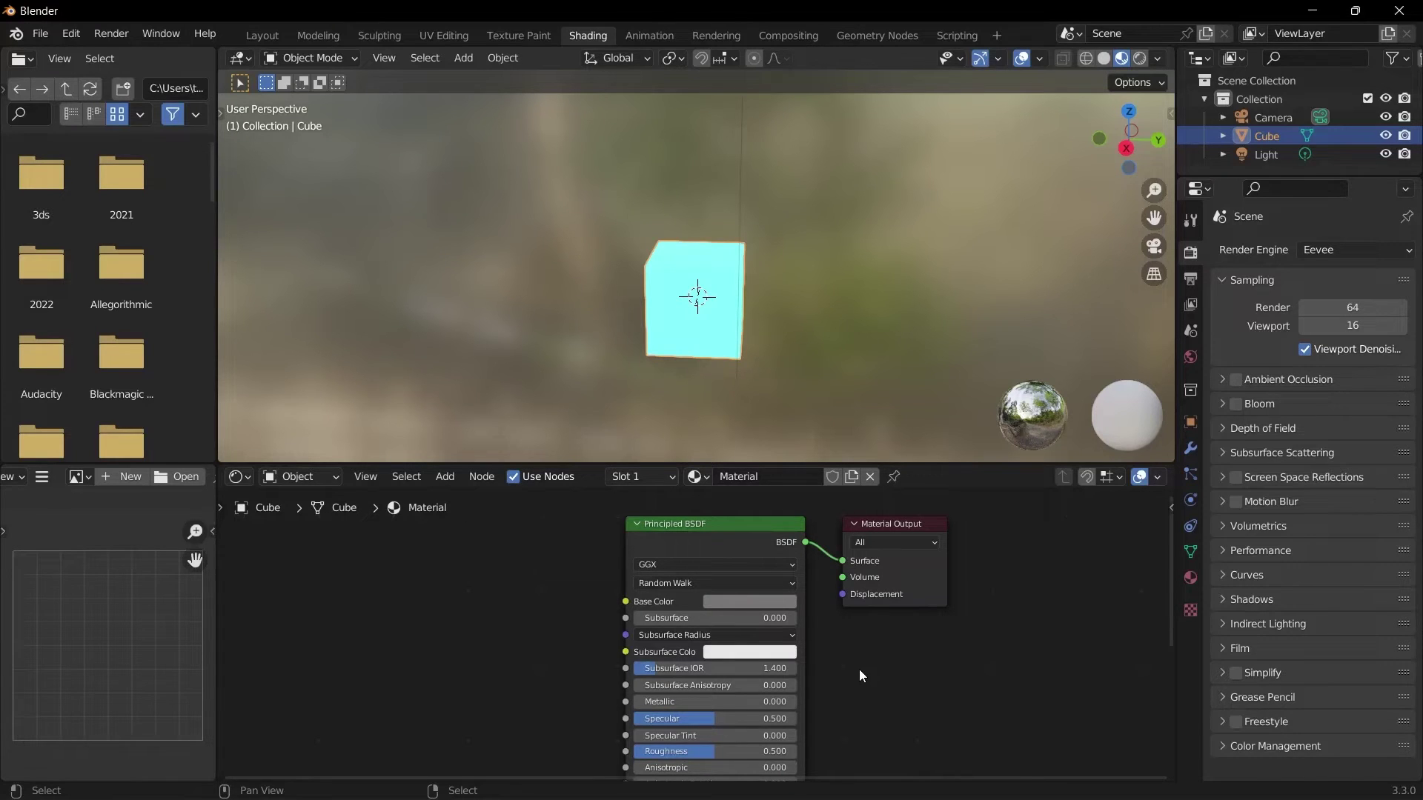
scroll(860, 669, "up", 2)
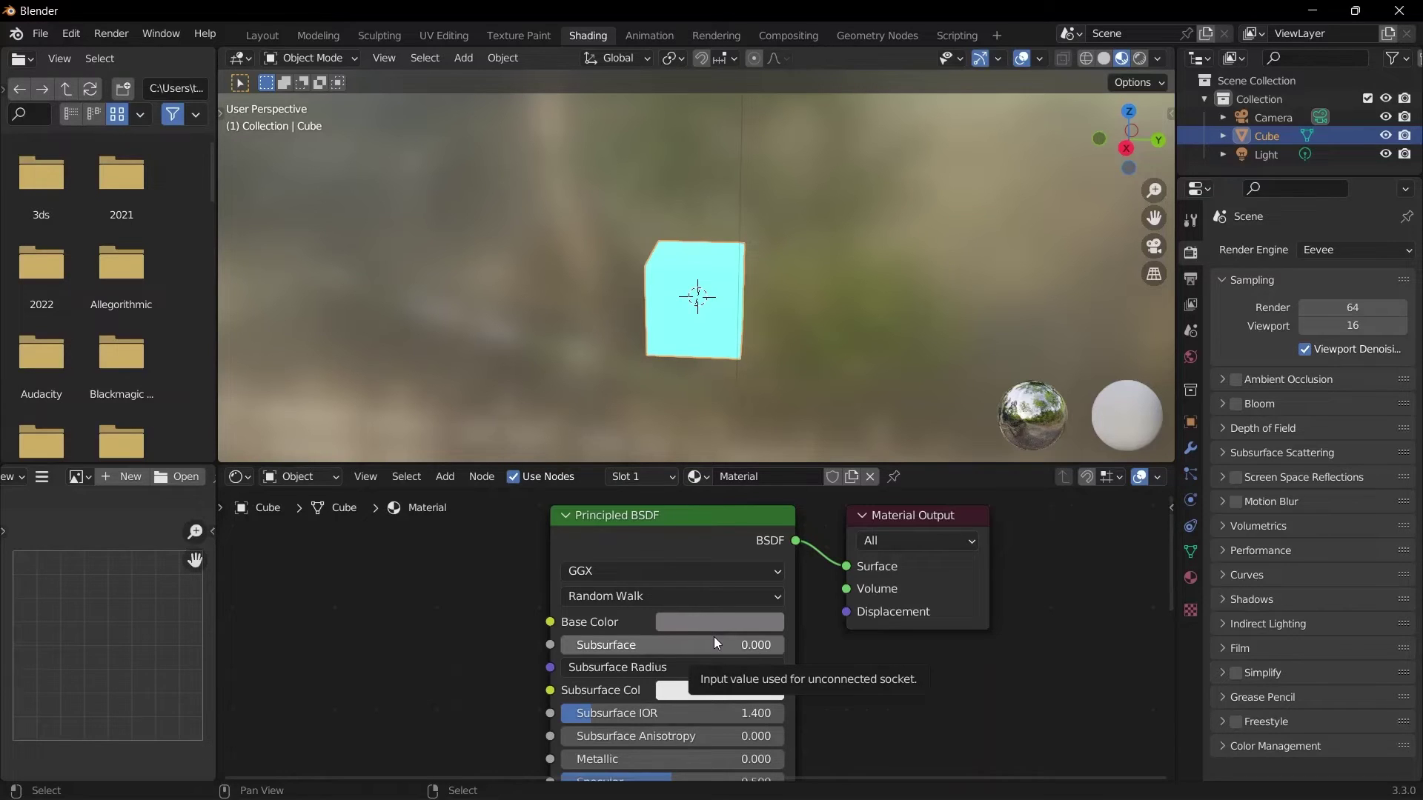
scroll(713, 637, "down", 5)
middle_click_drag(708, 714, 731, 524)
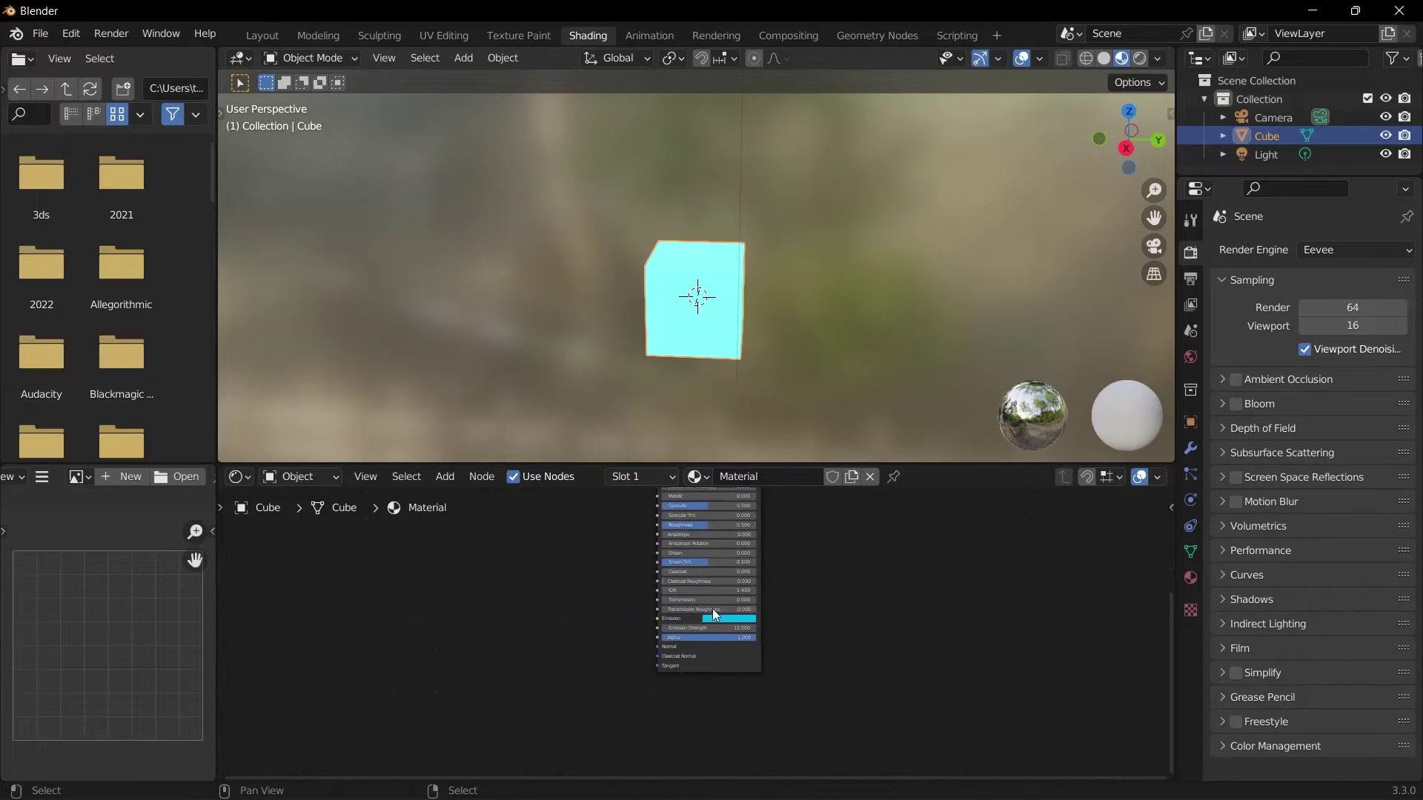
- Set the Emission Strength of the cube's material to 0
scroll(711, 615, "up", 4)
left_click(758, 618)
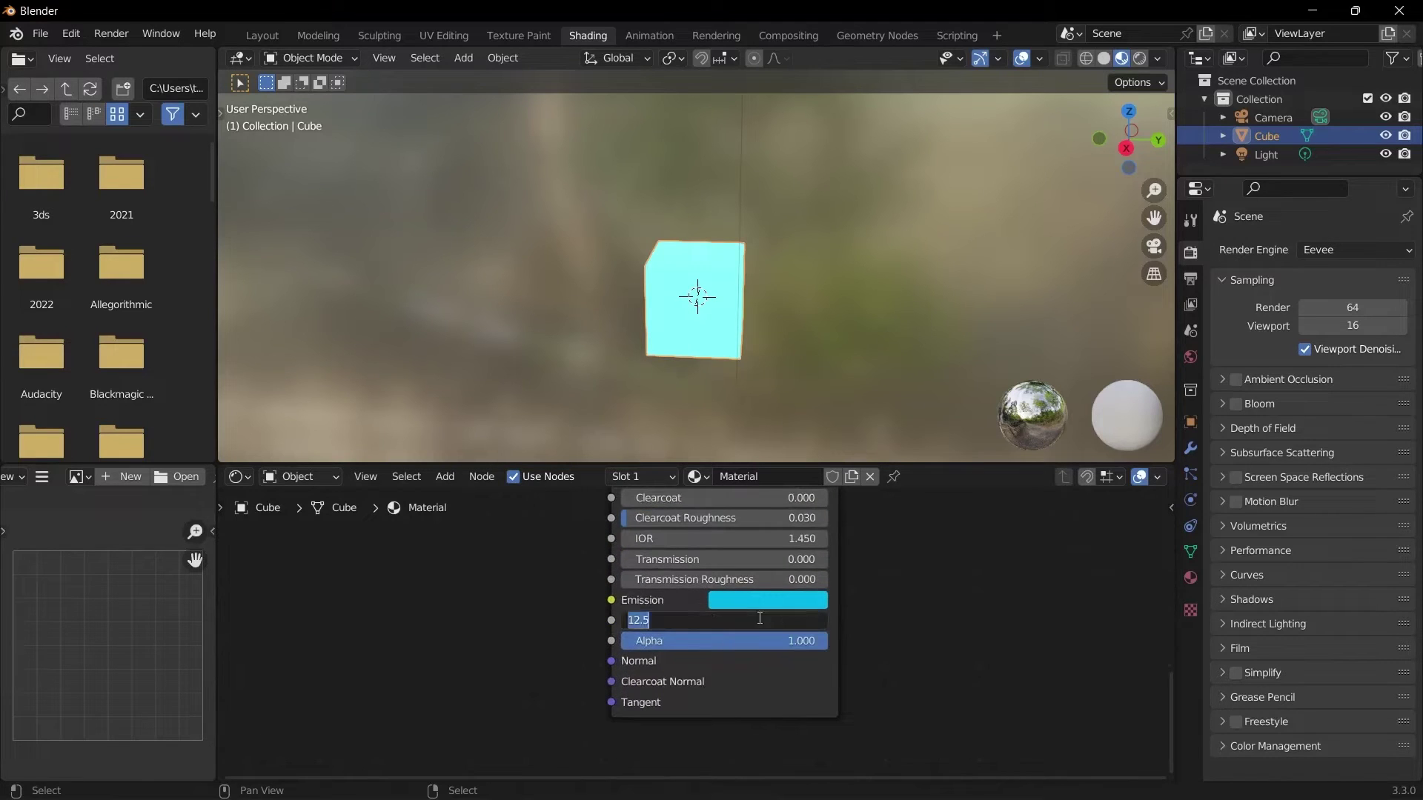
type("0")
key("Return")
scroll(743, 714, "down", 3)
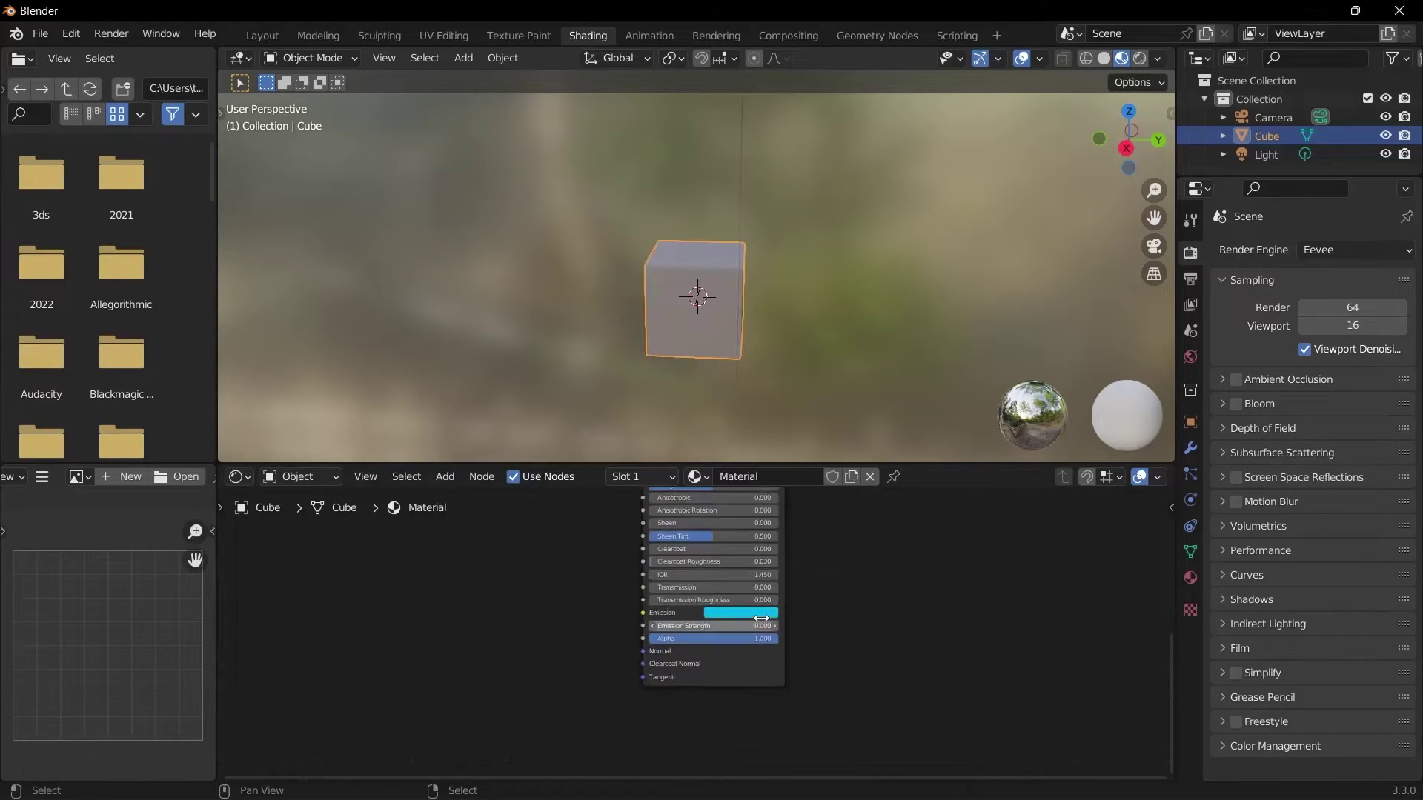
- Set the Subsurface amount of the cube's material to 0.3
scroll(741, 652, "up", 5, "ctrl")
scroll(590, 609, "up", 4)
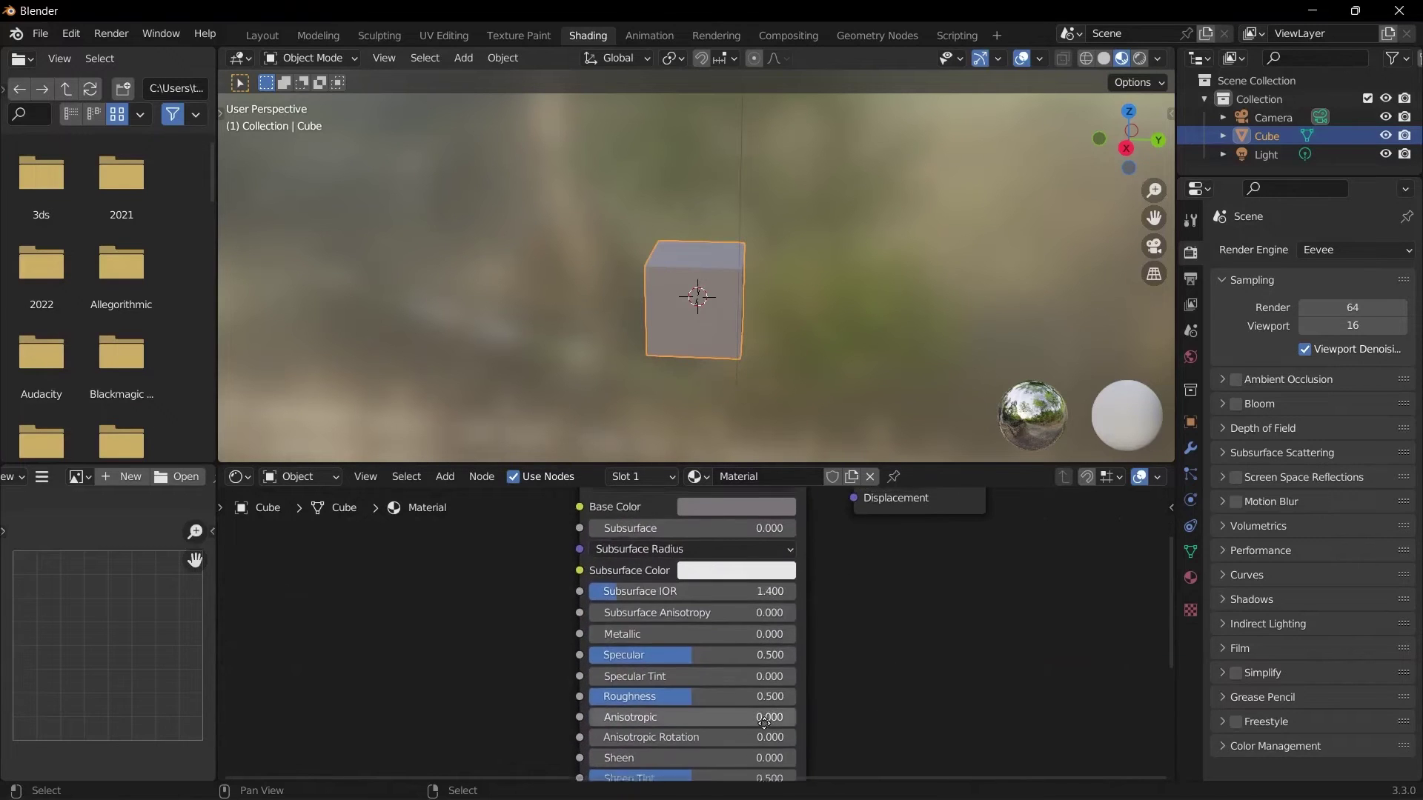
left_click(597, 615)
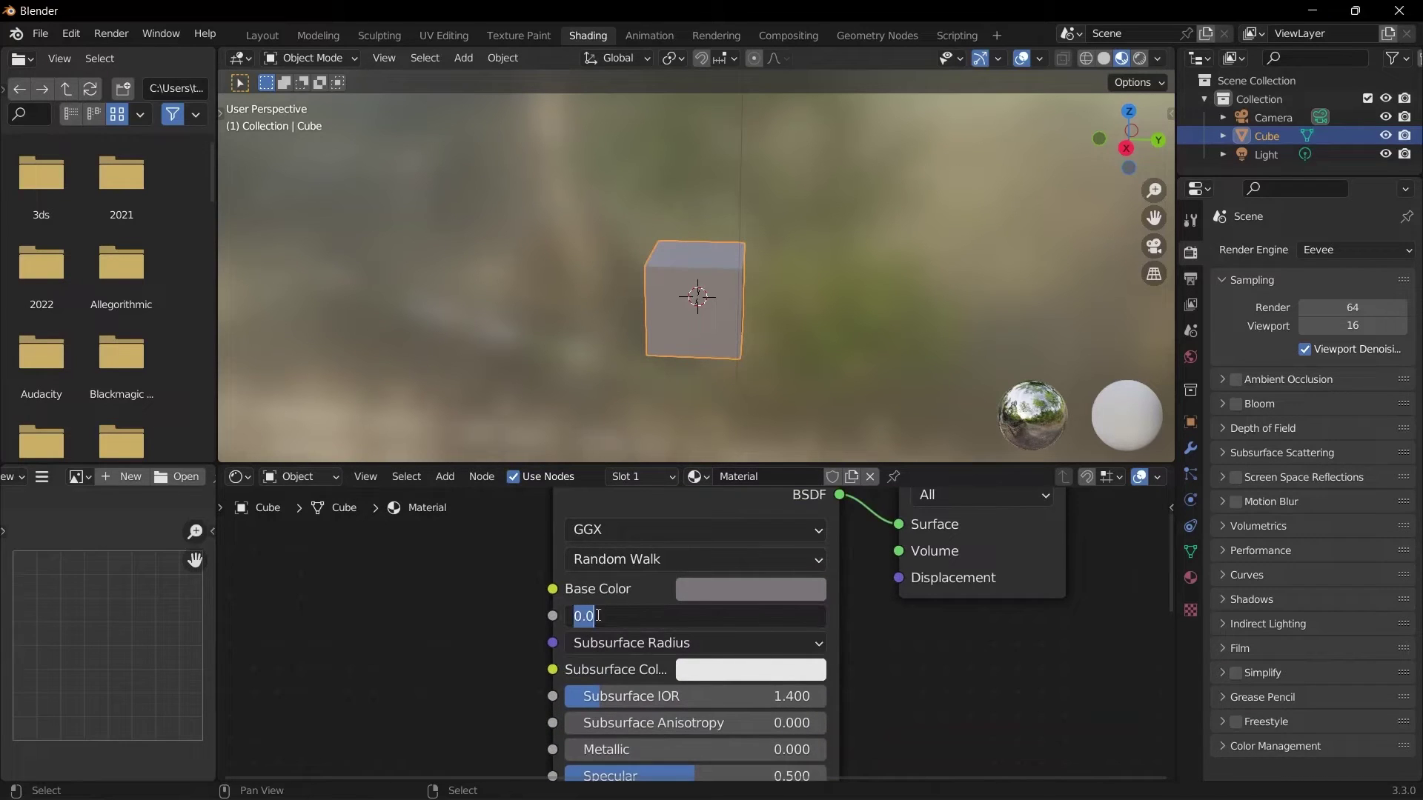
key("BackSpace")
type(".3")
key("Return")
- Change the Subsurface Color of the cube's material to orange and inspect the cube from another angle
scroll(627, 567, "up", 2)
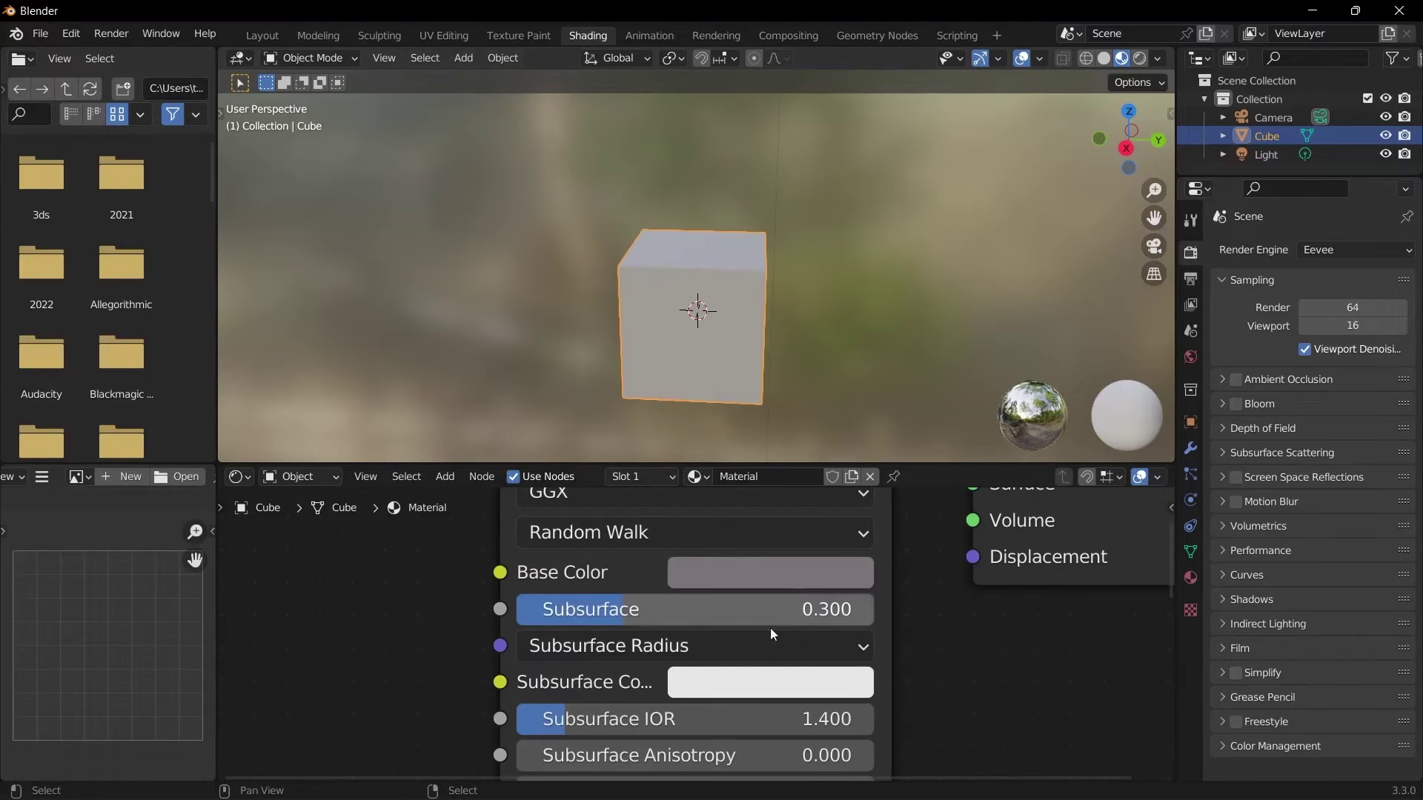
left_click(771, 684)
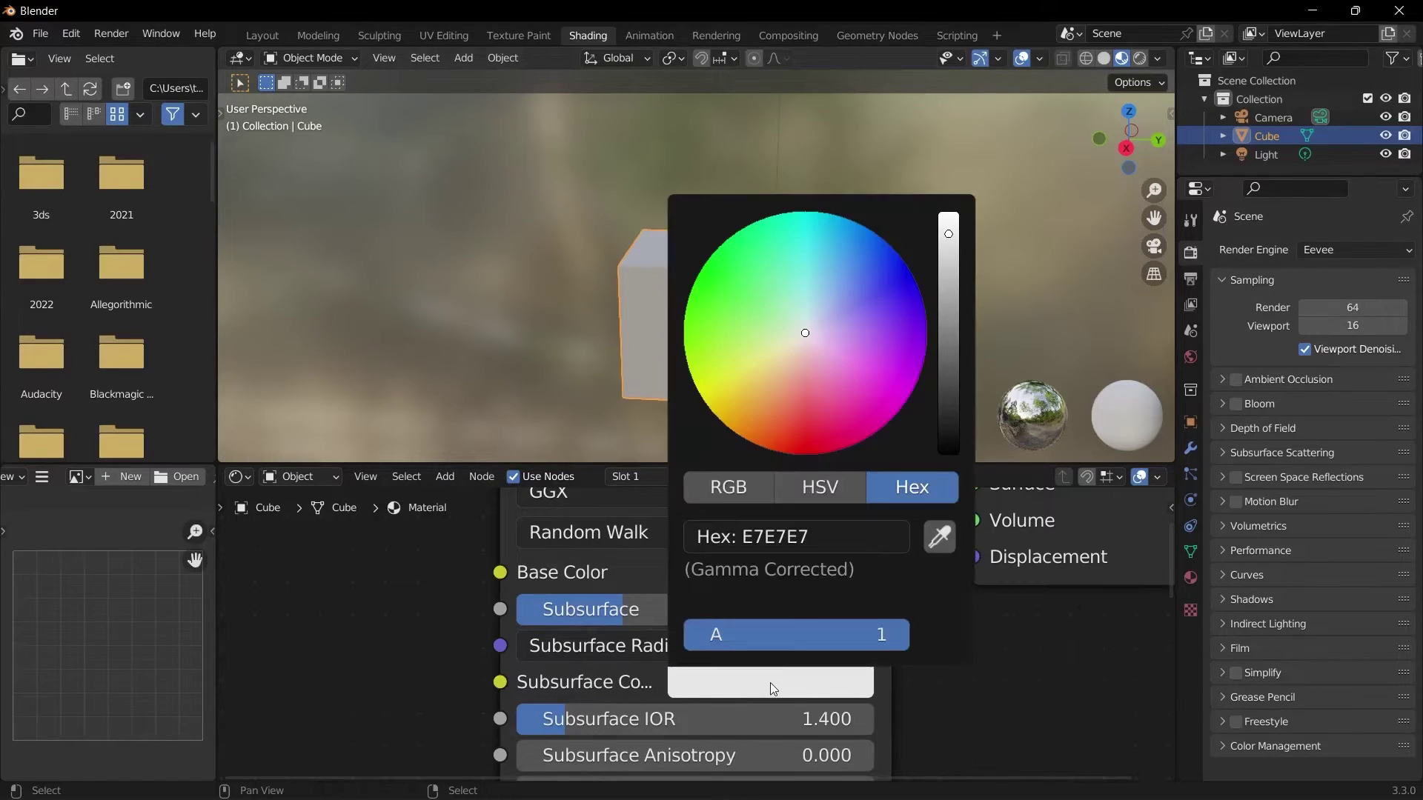
left_click_drag(766, 394, 769, 409)
scroll(469, 320, "down", 3)
middle_click_drag(468, 321, 771, 464)
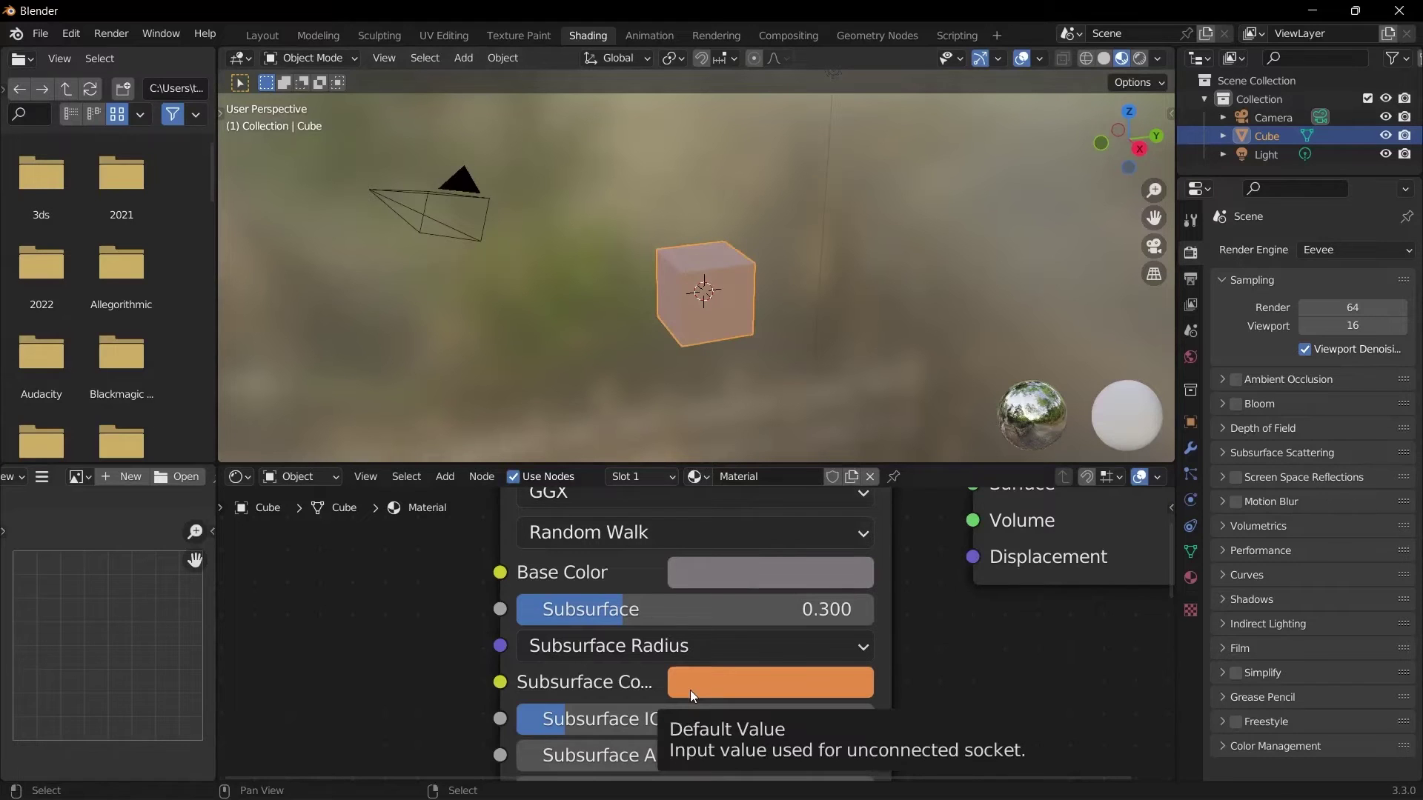
- Try the cube material's Subsurface at 0.324 and finish by lowering it to 0
left_click_drag(690, 609, 632, 609)
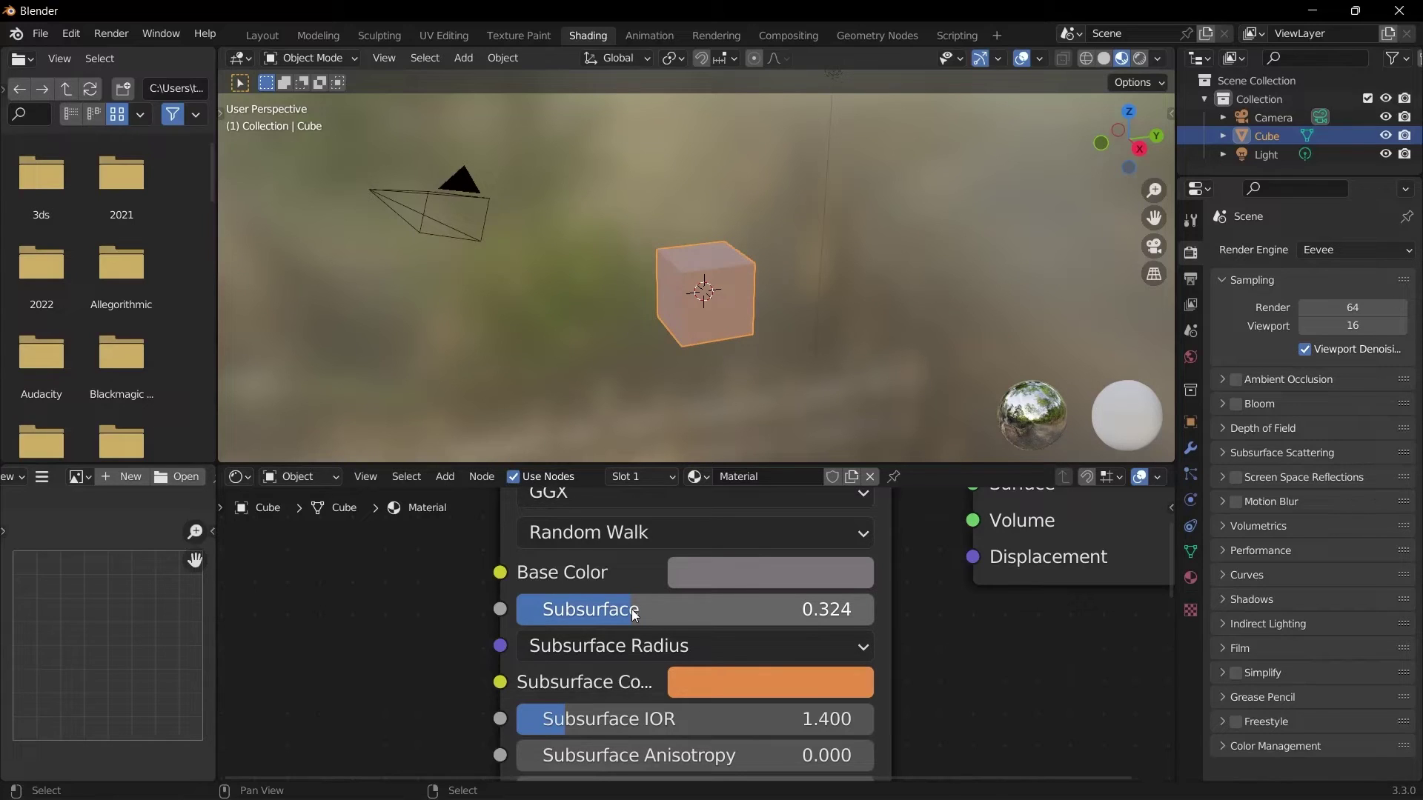
scroll(650, 708, "down", 1)
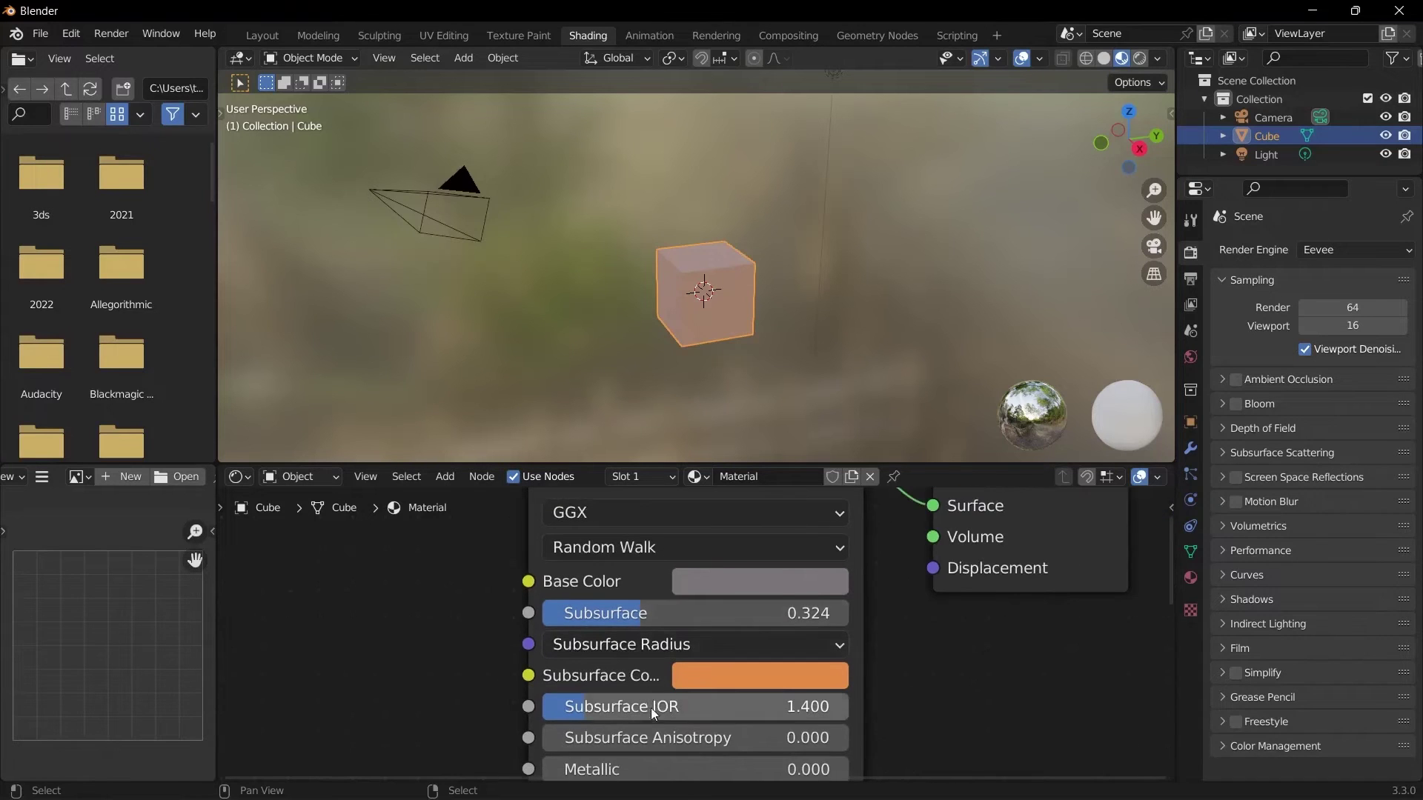
middle_click_drag(651, 709, 620, 646)
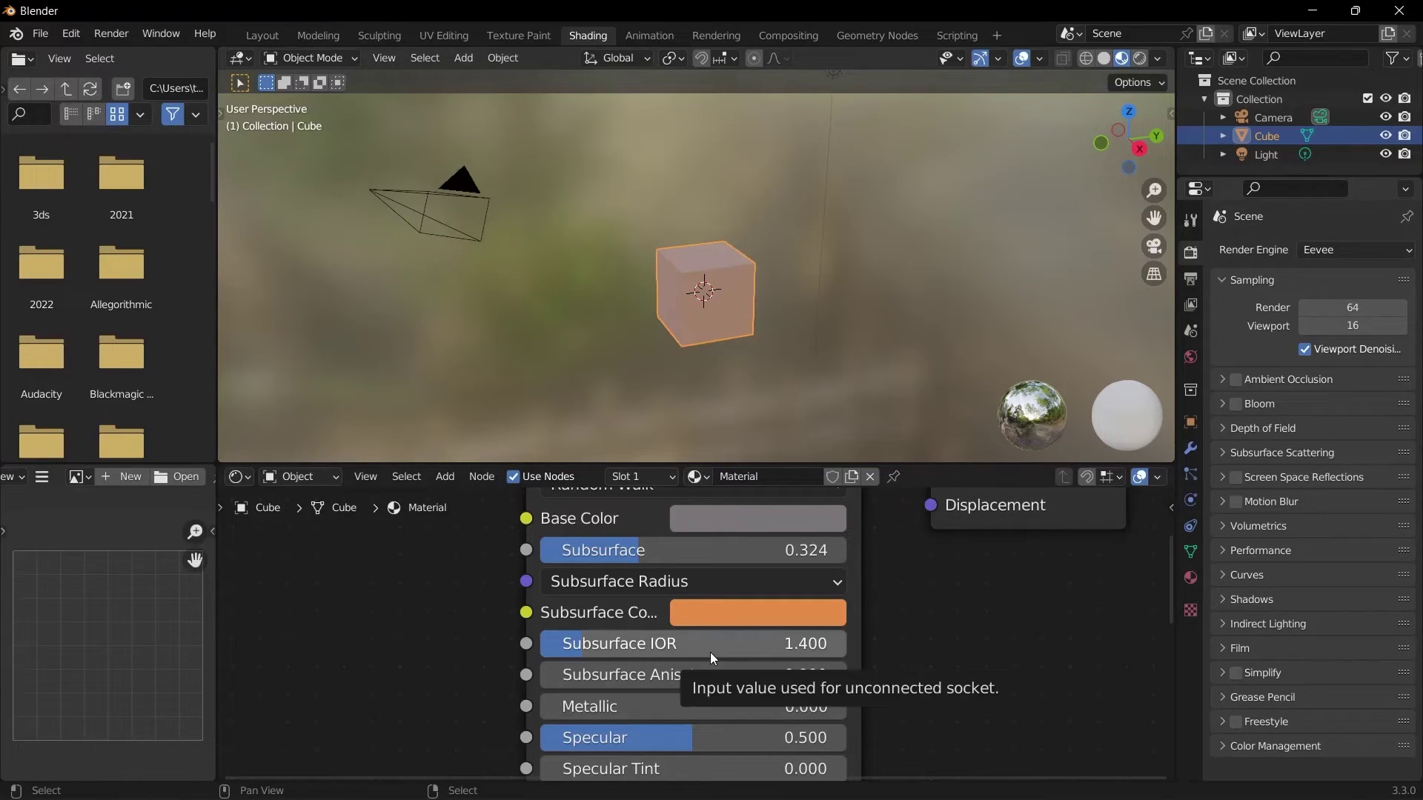
scroll(710, 653, "down", 1)
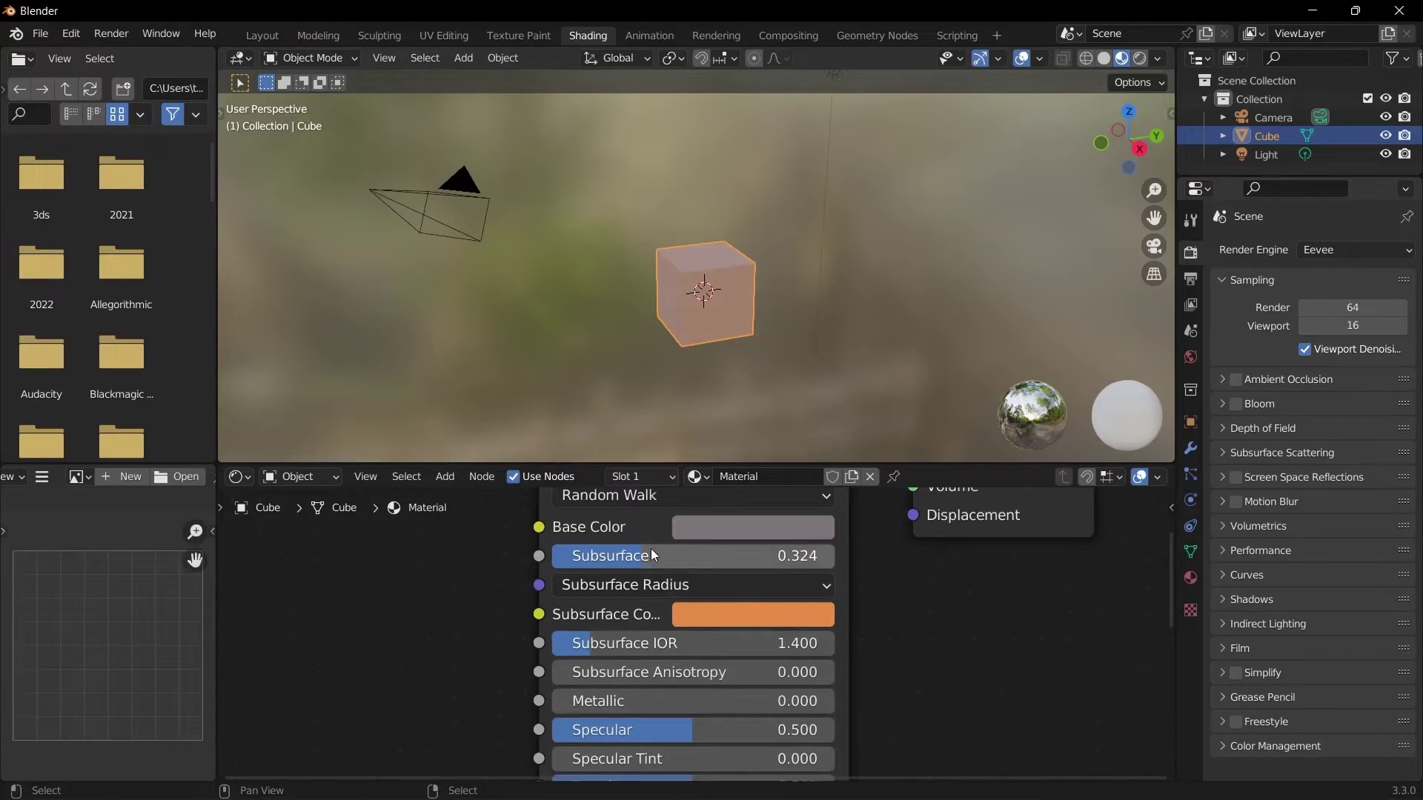
left_click_drag(650, 549, 586, 548)
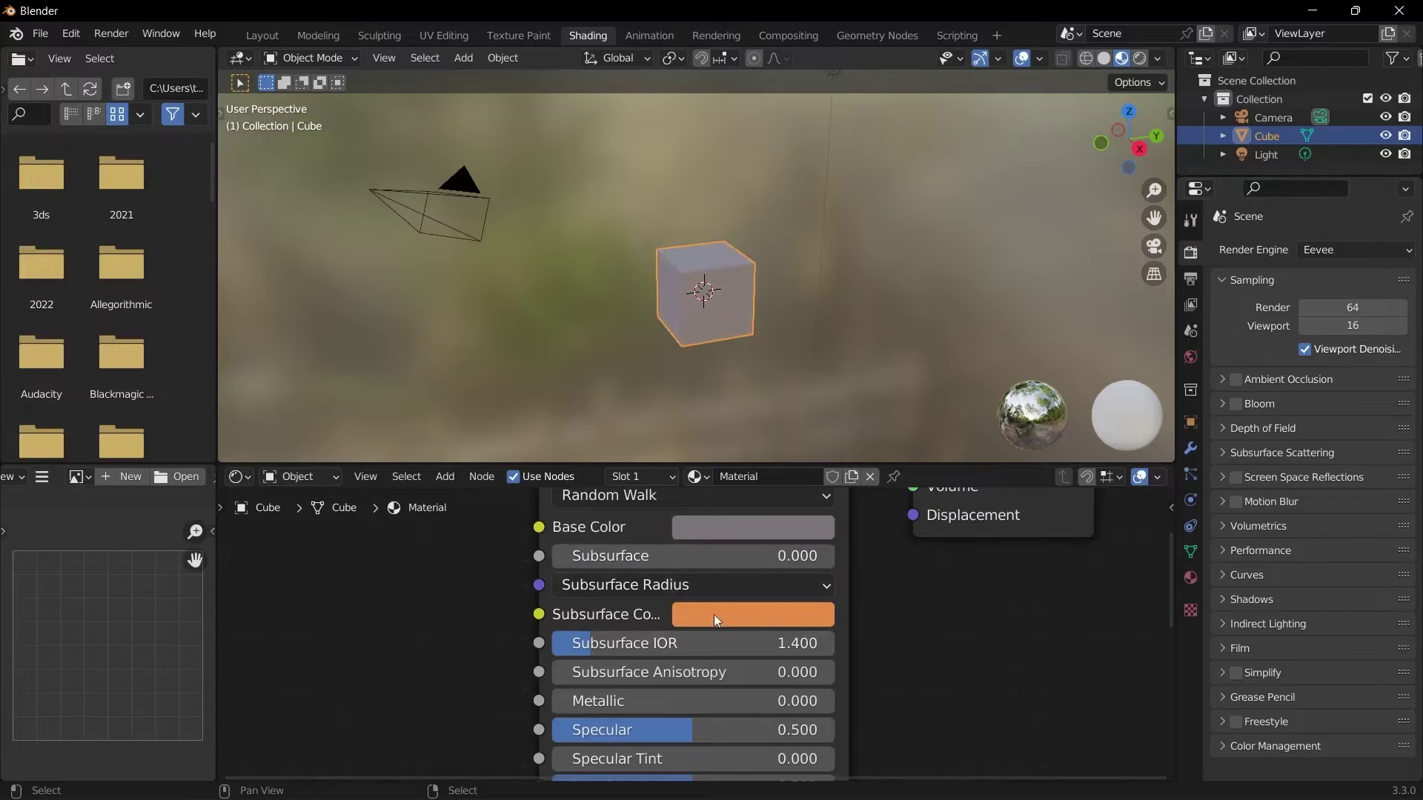
- Add a UV sphere mesh to the scene at the cube's location
middle_click_drag(793, 695, 752, 622)
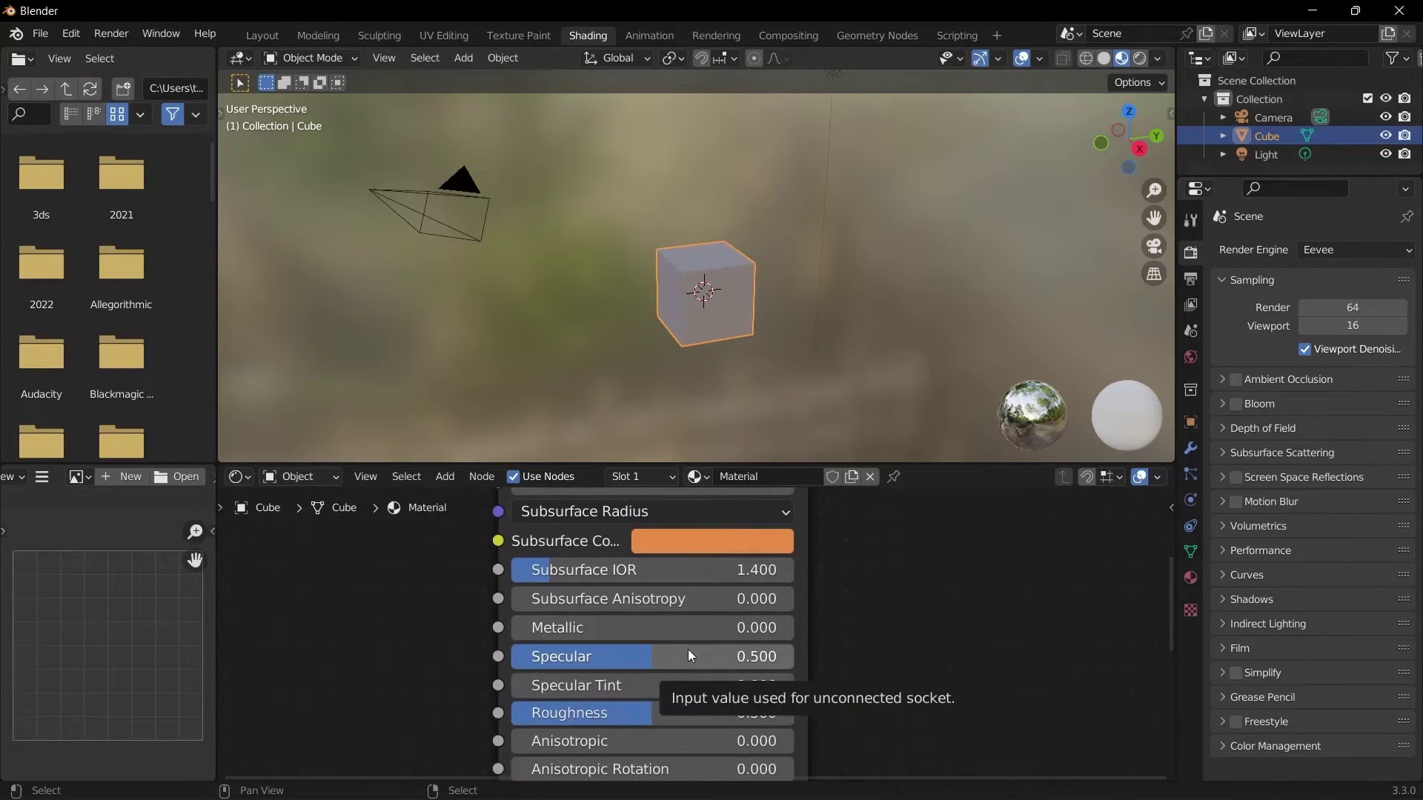
middle_click_drag(741, 245, 833, 207)
middle_click_drag(809, 258, 799, 240)
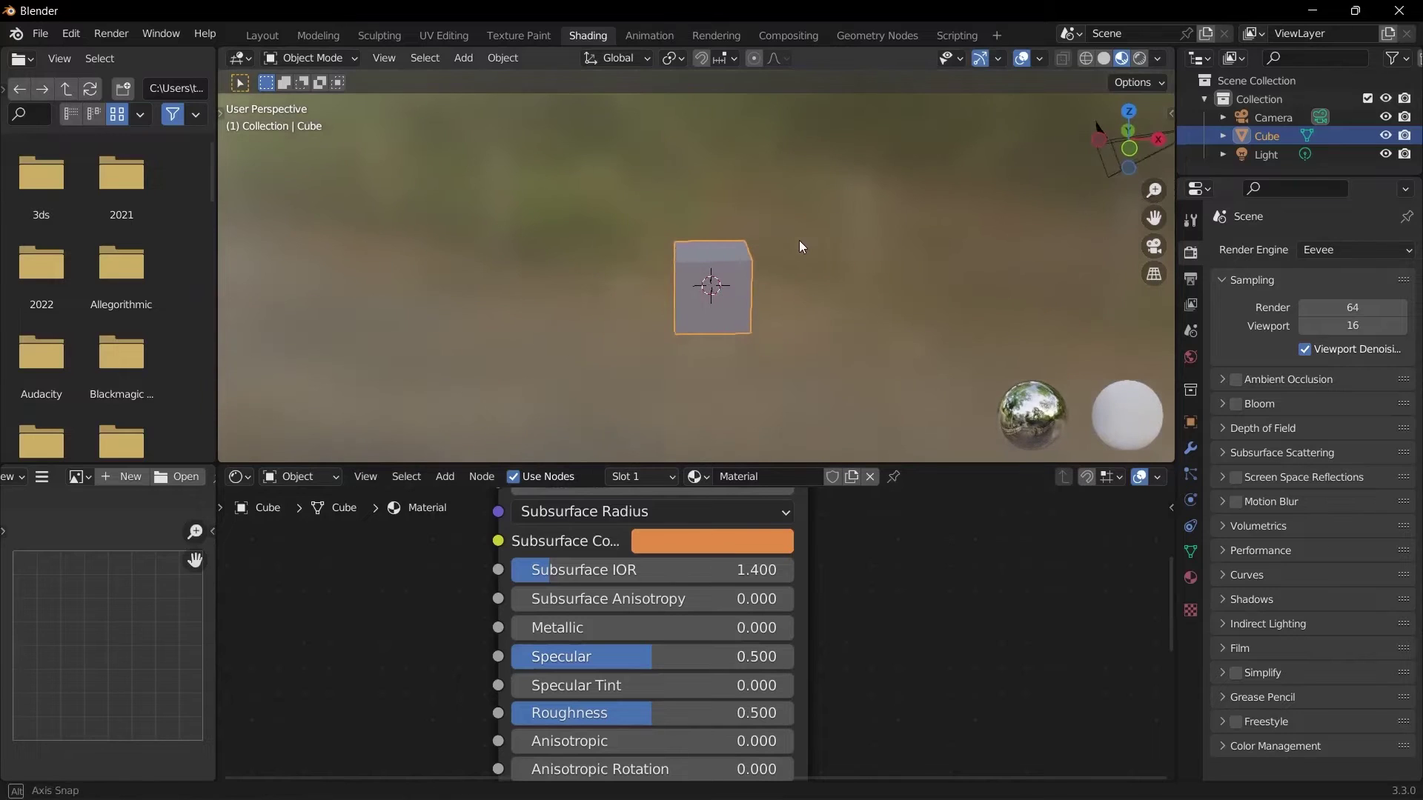
scroll(808, 266, "up", 2)
key("shift+a")
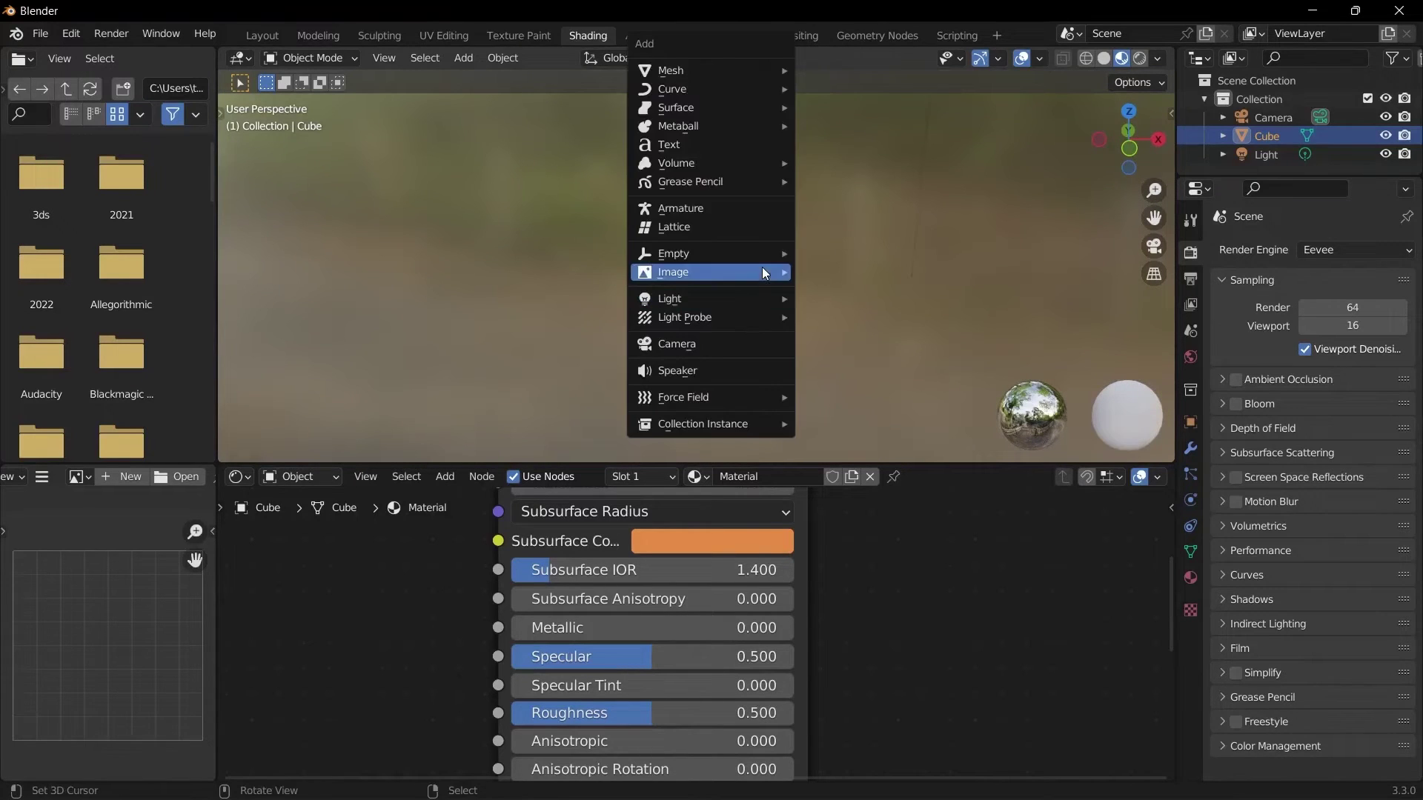
mouse_move(695, 74)
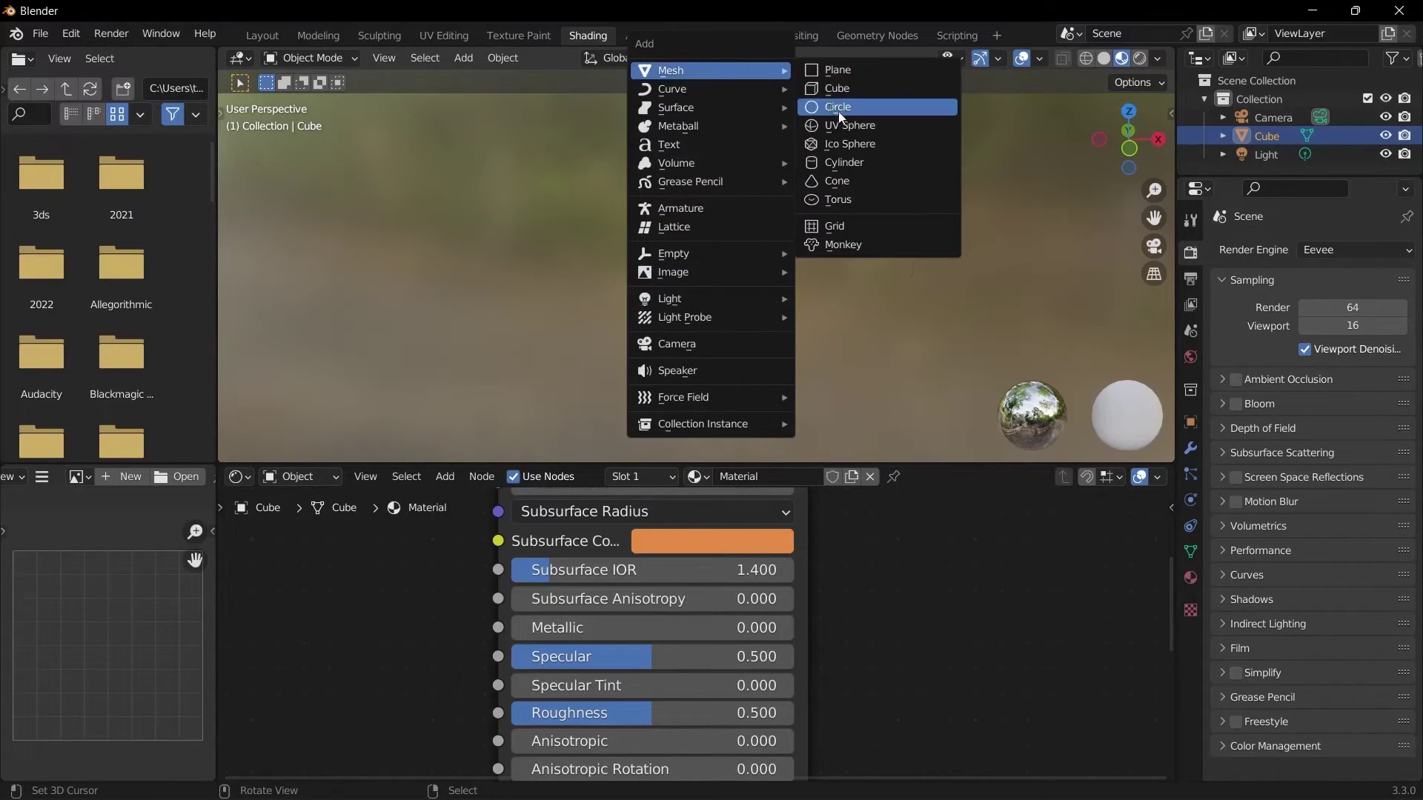
left_click(847, 127)
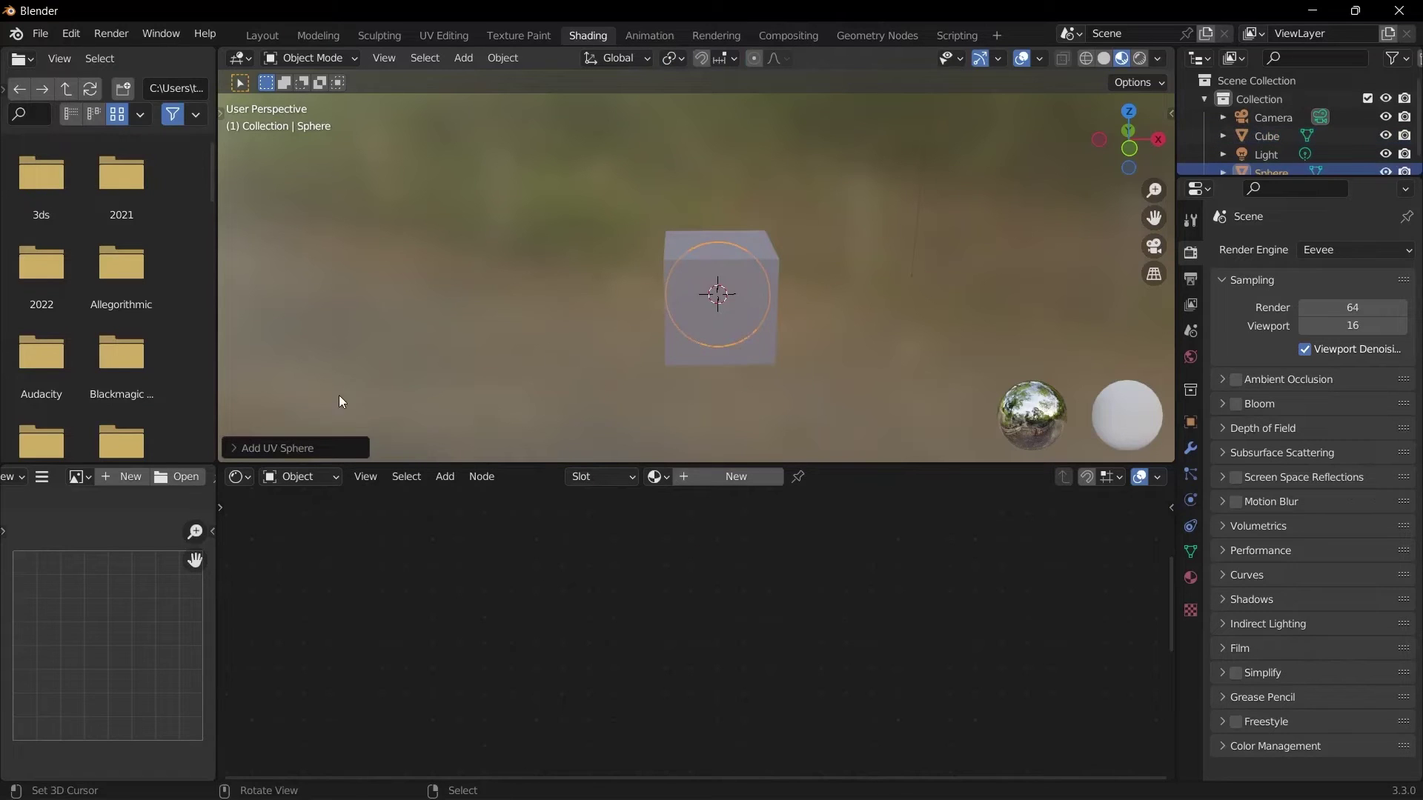
- Give the new UV sphere 64 segments and 32 rings
left_click(255, 448)
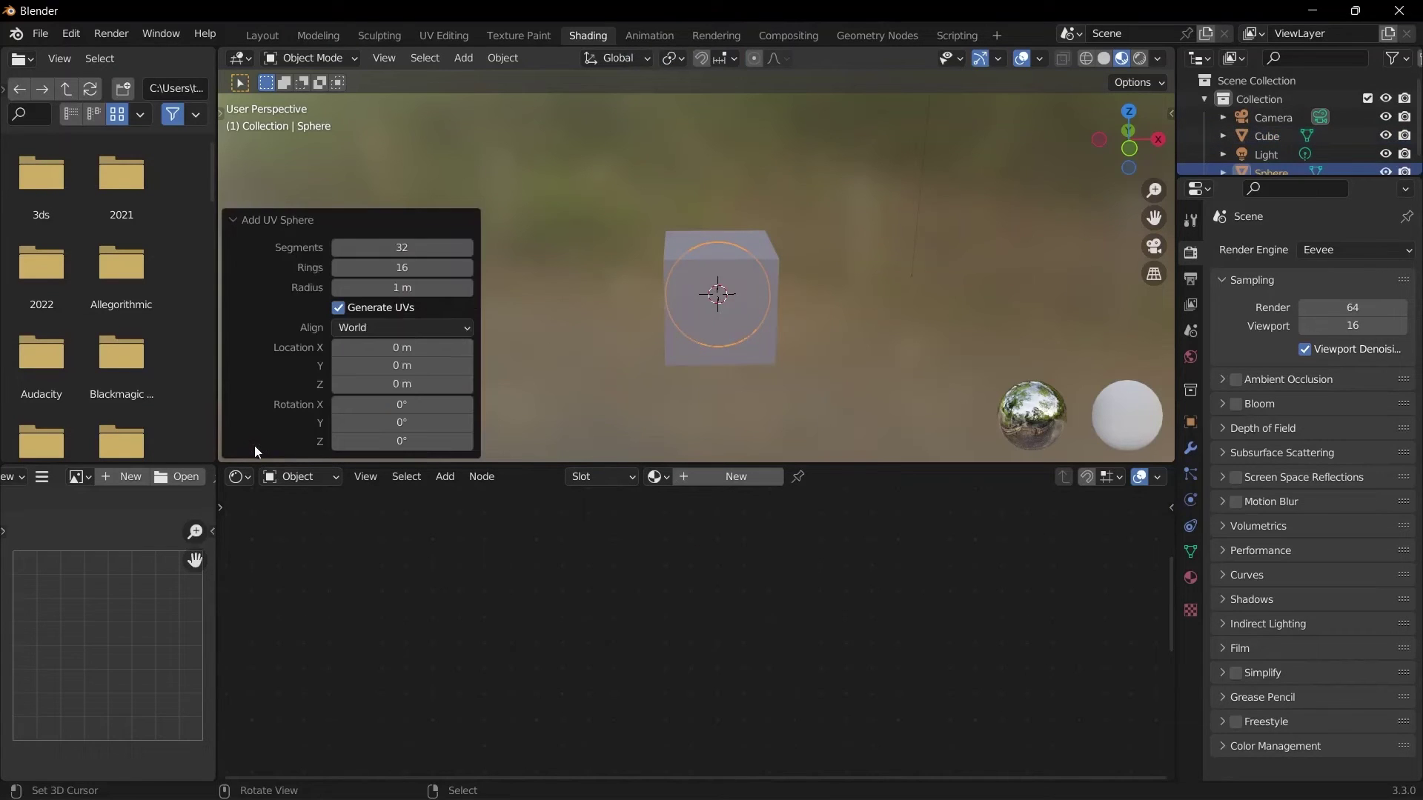
left_click(413, 247)
type("64")
key("Return")
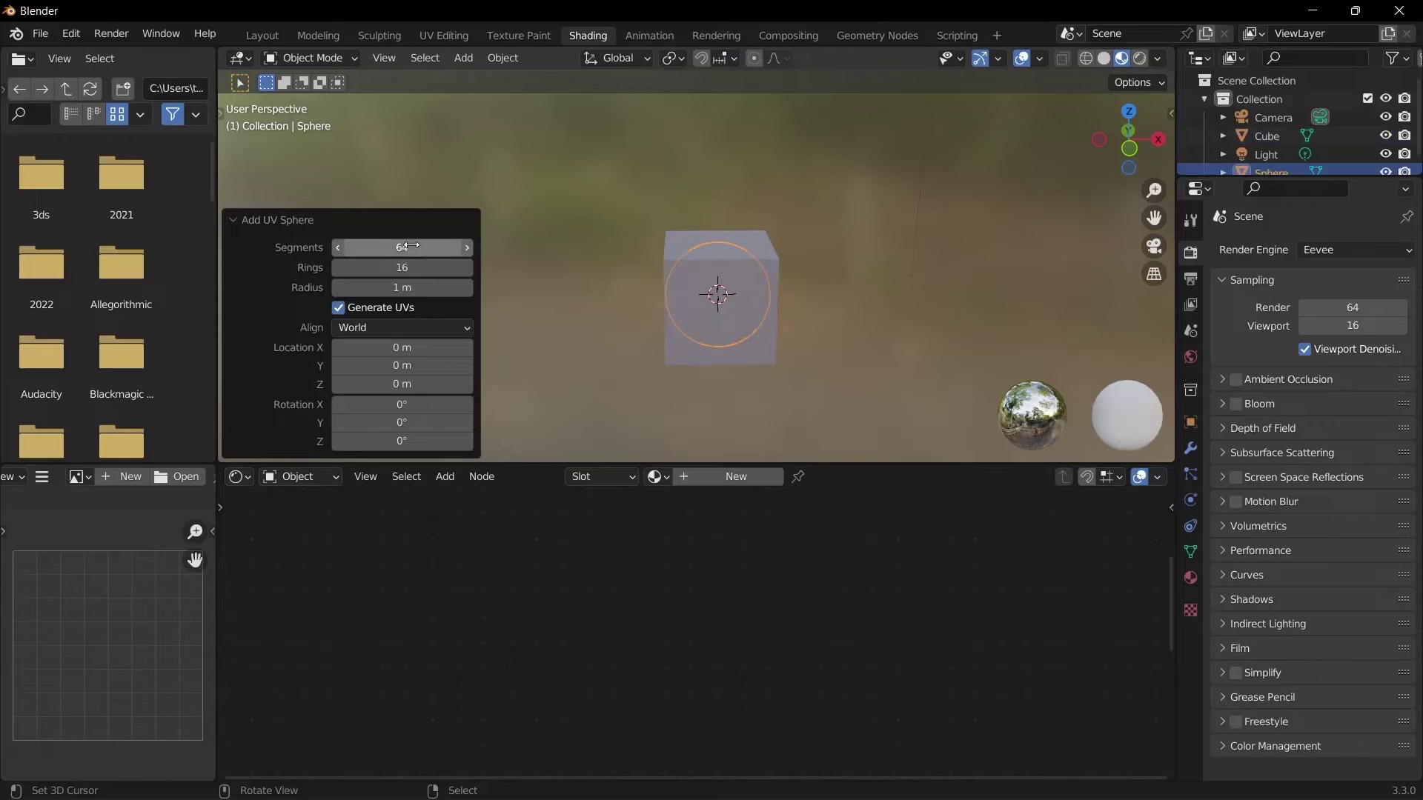
left_click(411, 266)
type("32")
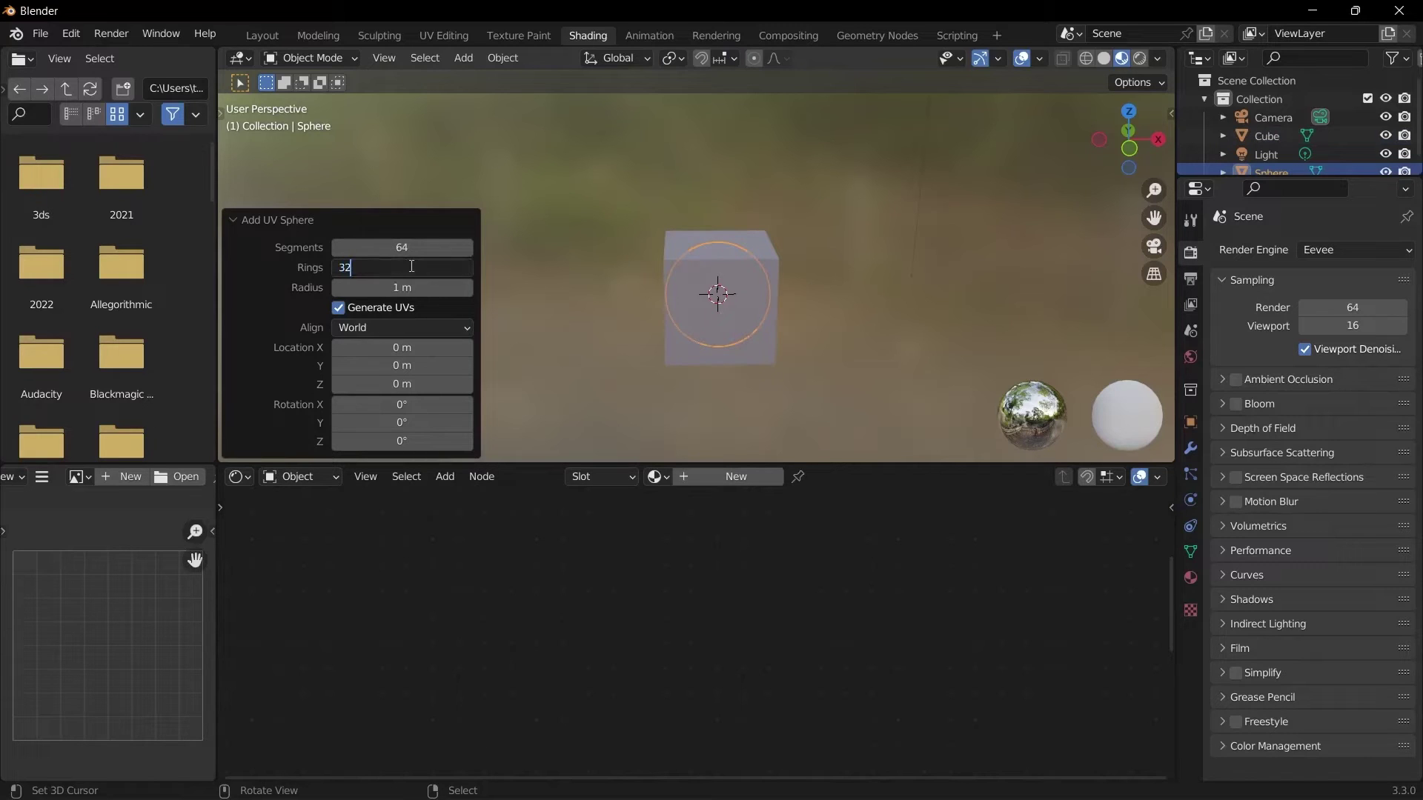
key("Return")
- Move the sphere about -3.15 m along the X axis, out of the cube
key("g")
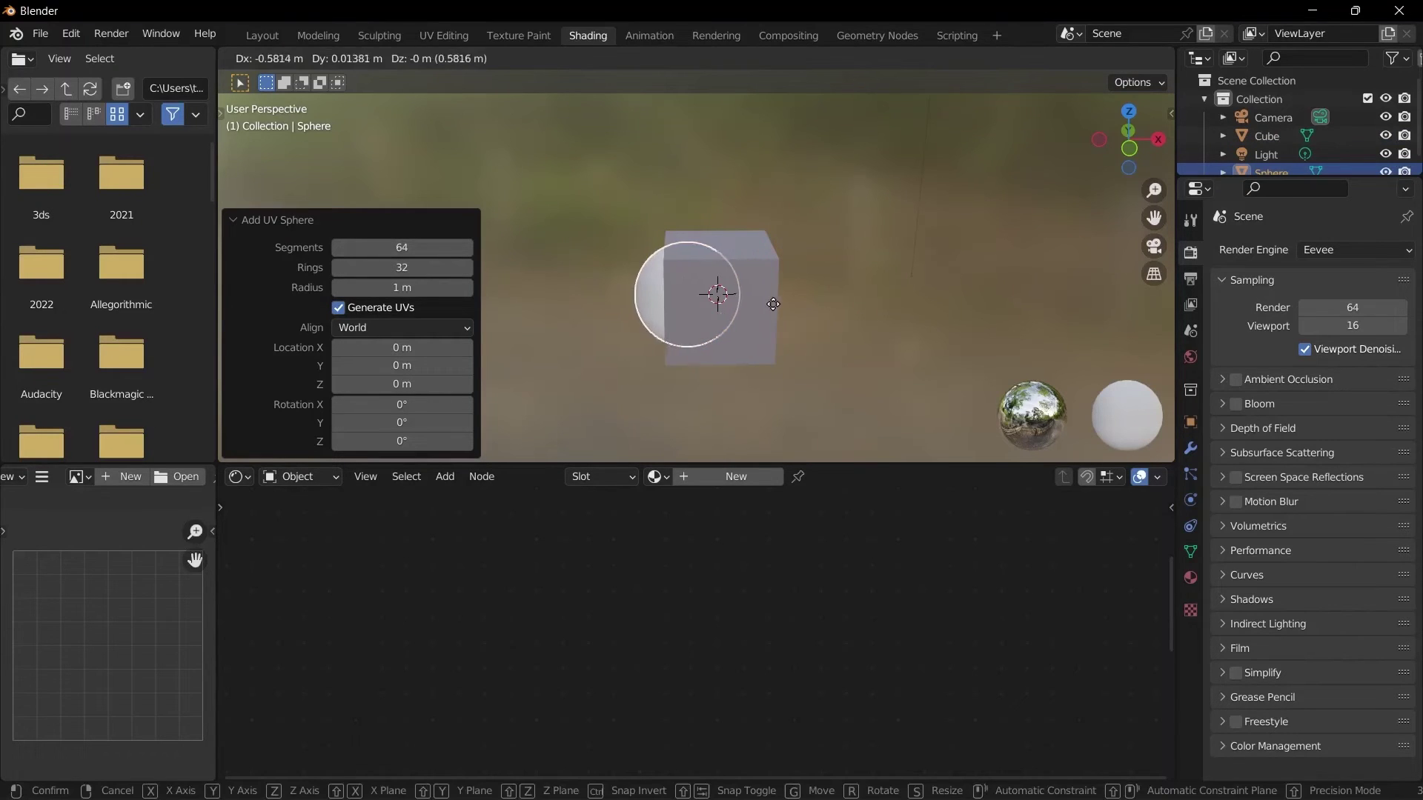
key("x")
left_click(638, 318)
middle_click_drag(651, 318, 733, 306, "shift")
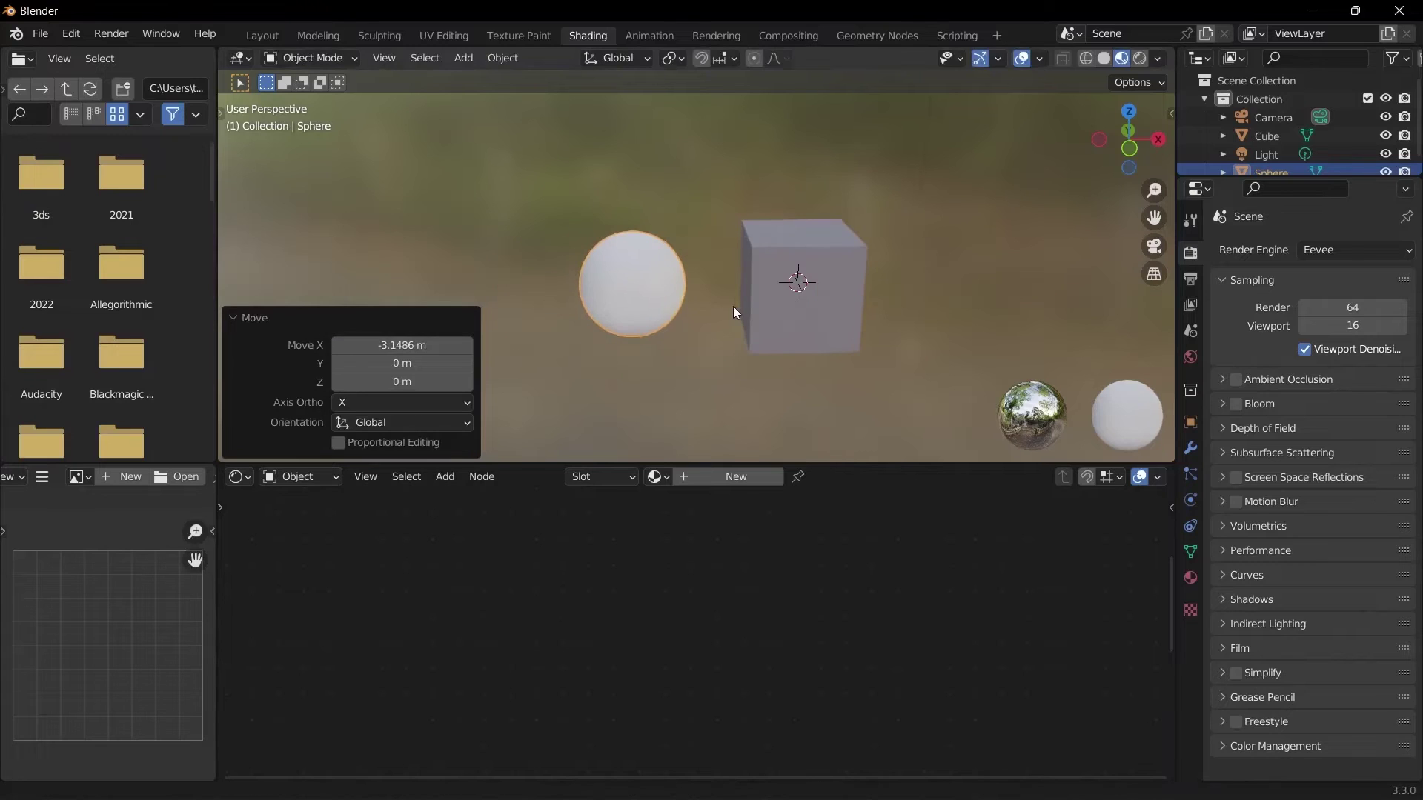
- Frame the sphere in the viewport and apply Shade Smooth to it
key("KP_Decimal")
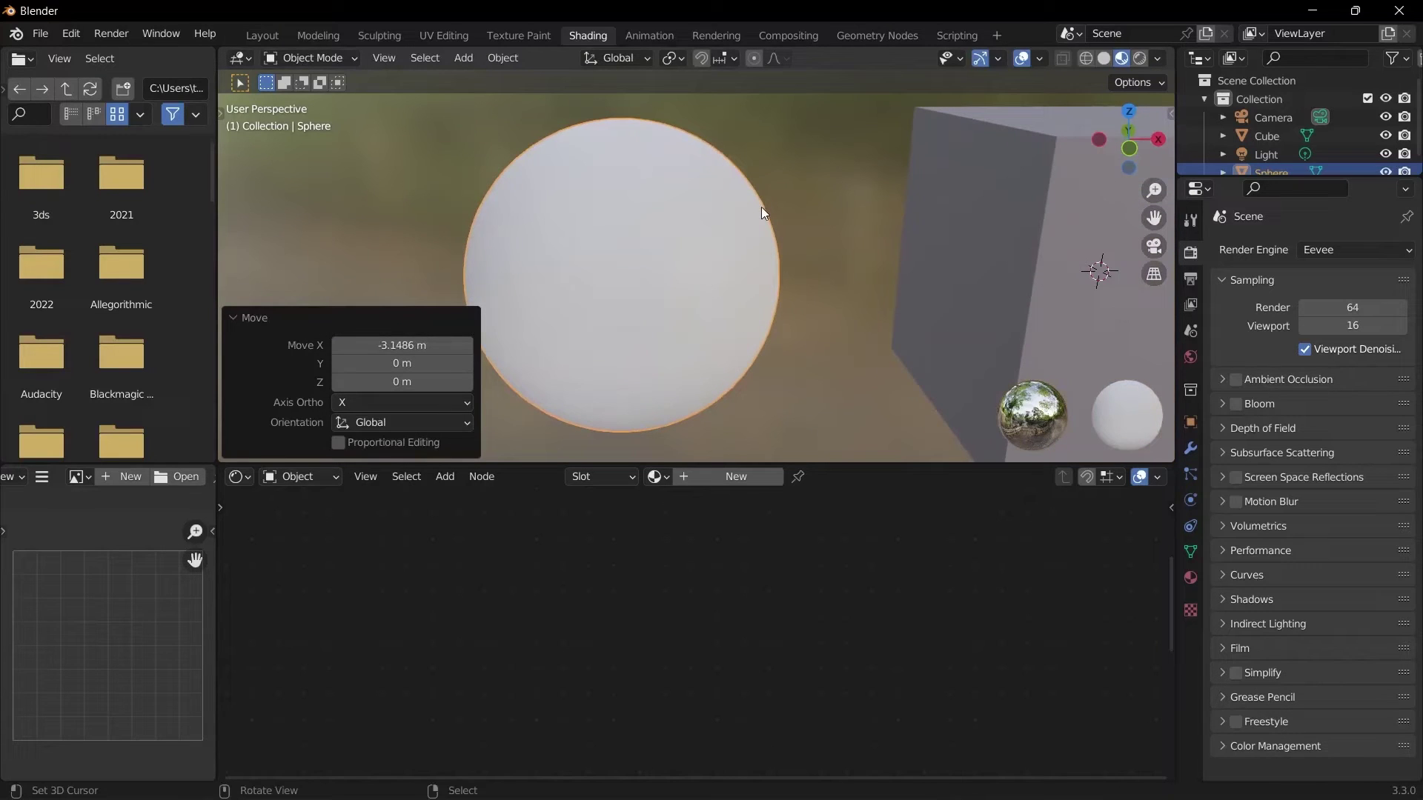
right_click(762, 213)
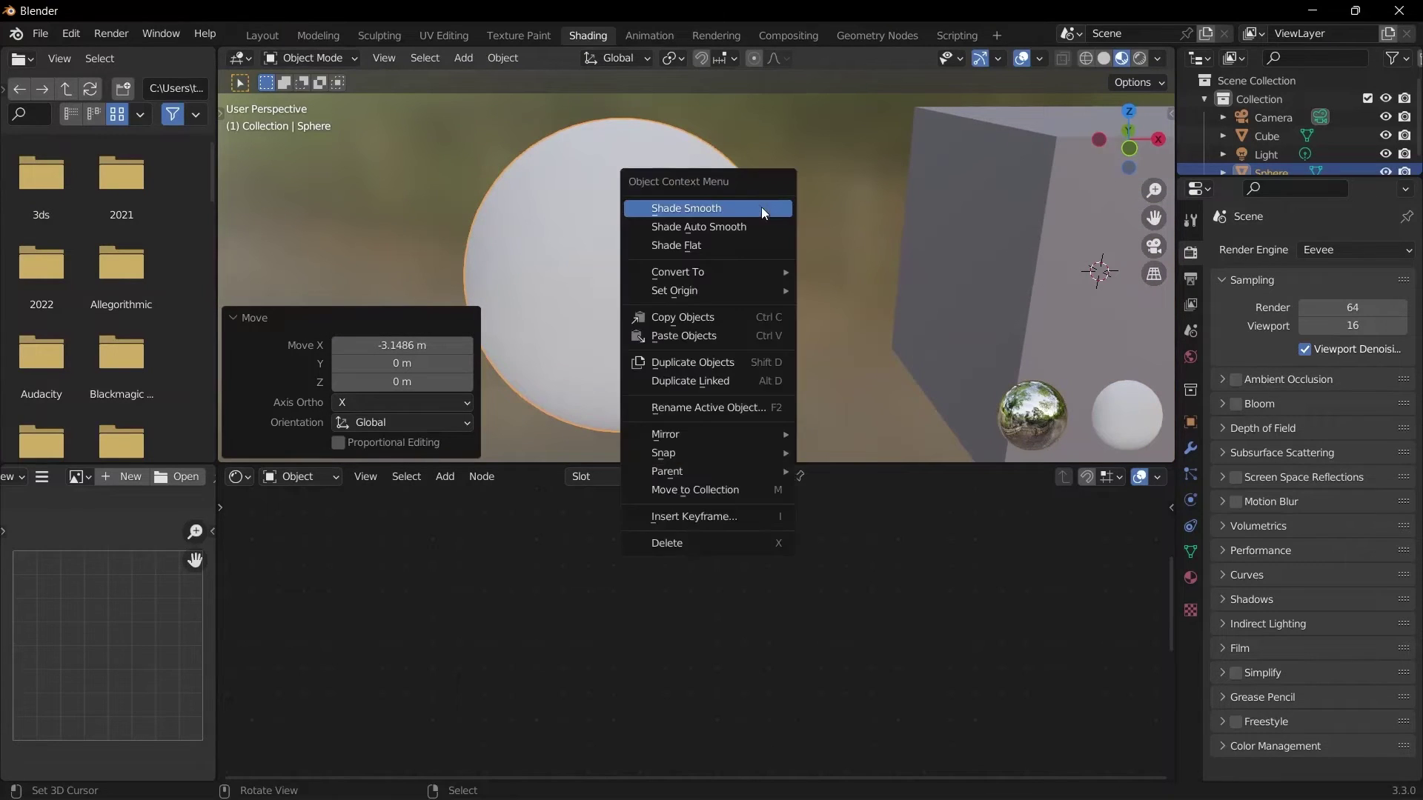
left_click(762, 209)
scroll(745, 213, "down", 2)
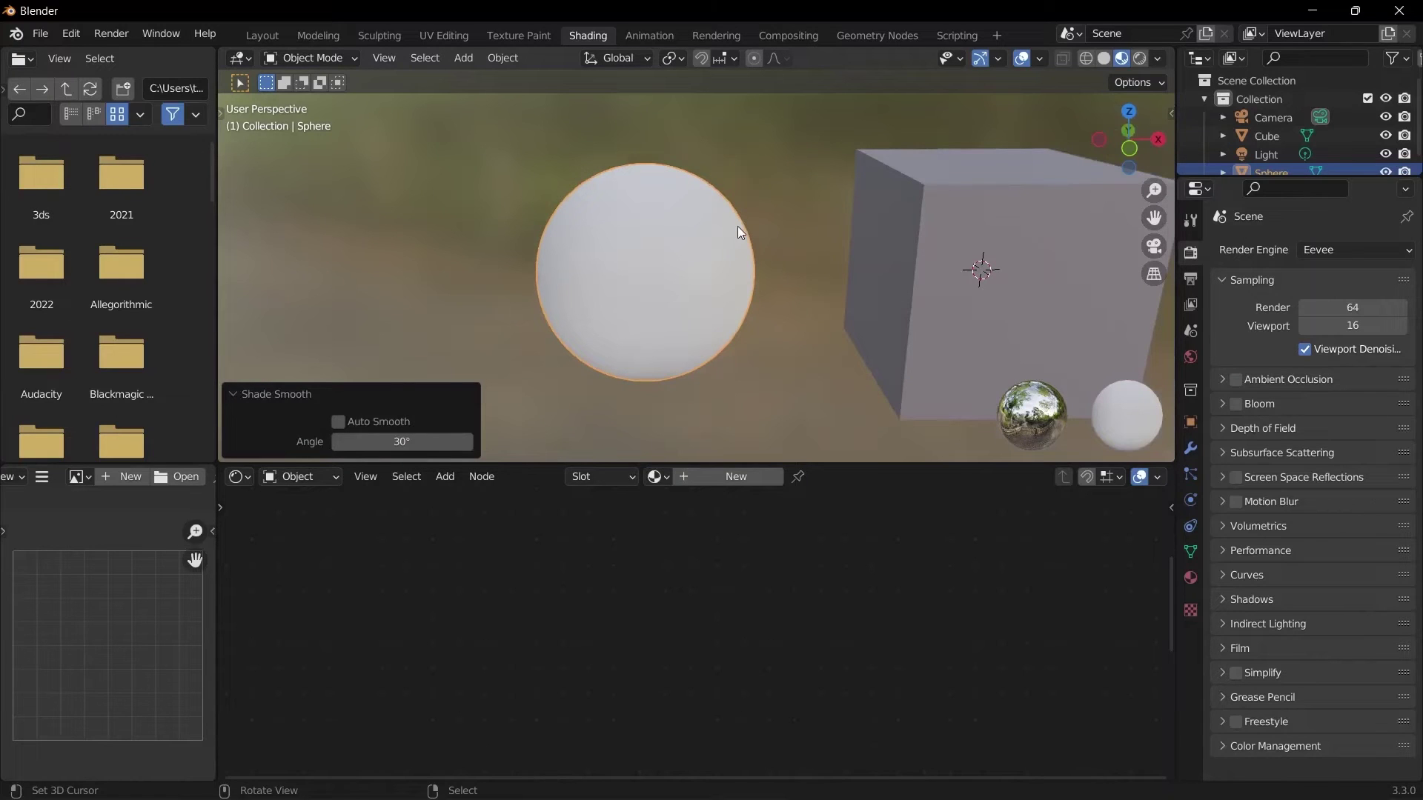
- Create a material named Material.01 for the sphere and set its Roughness to 0.1
left_click(718, 481)
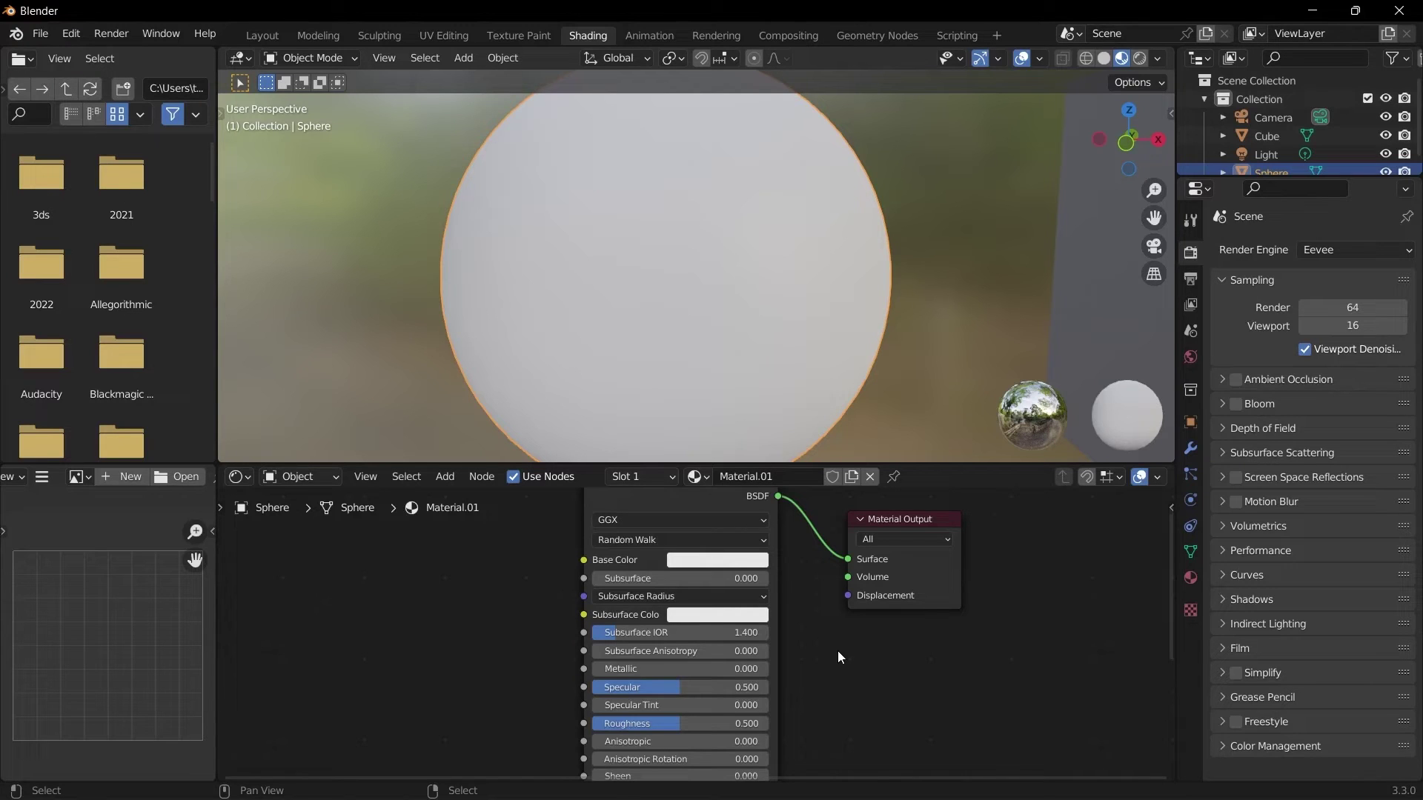
left_click(619, 723)
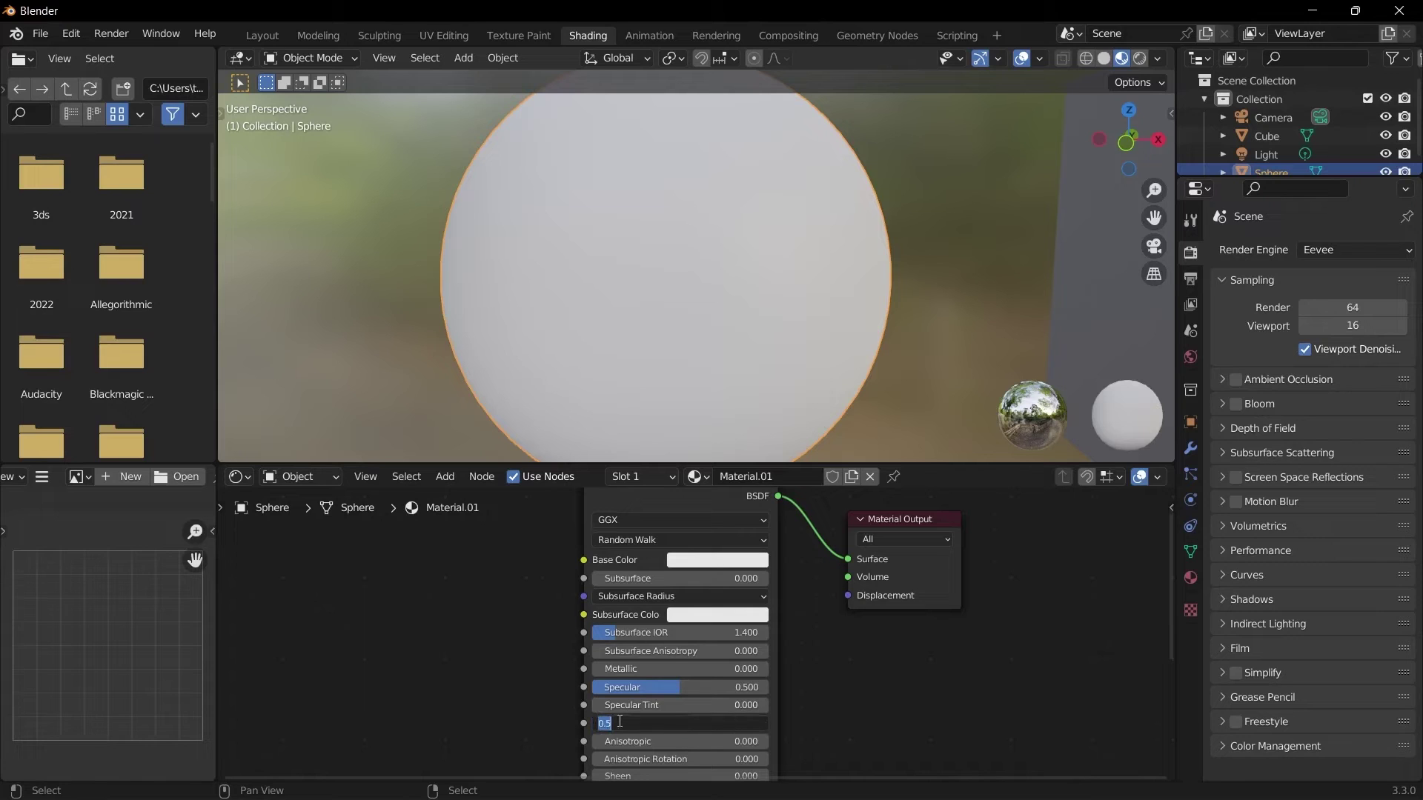
type("0.1")
key("Return")
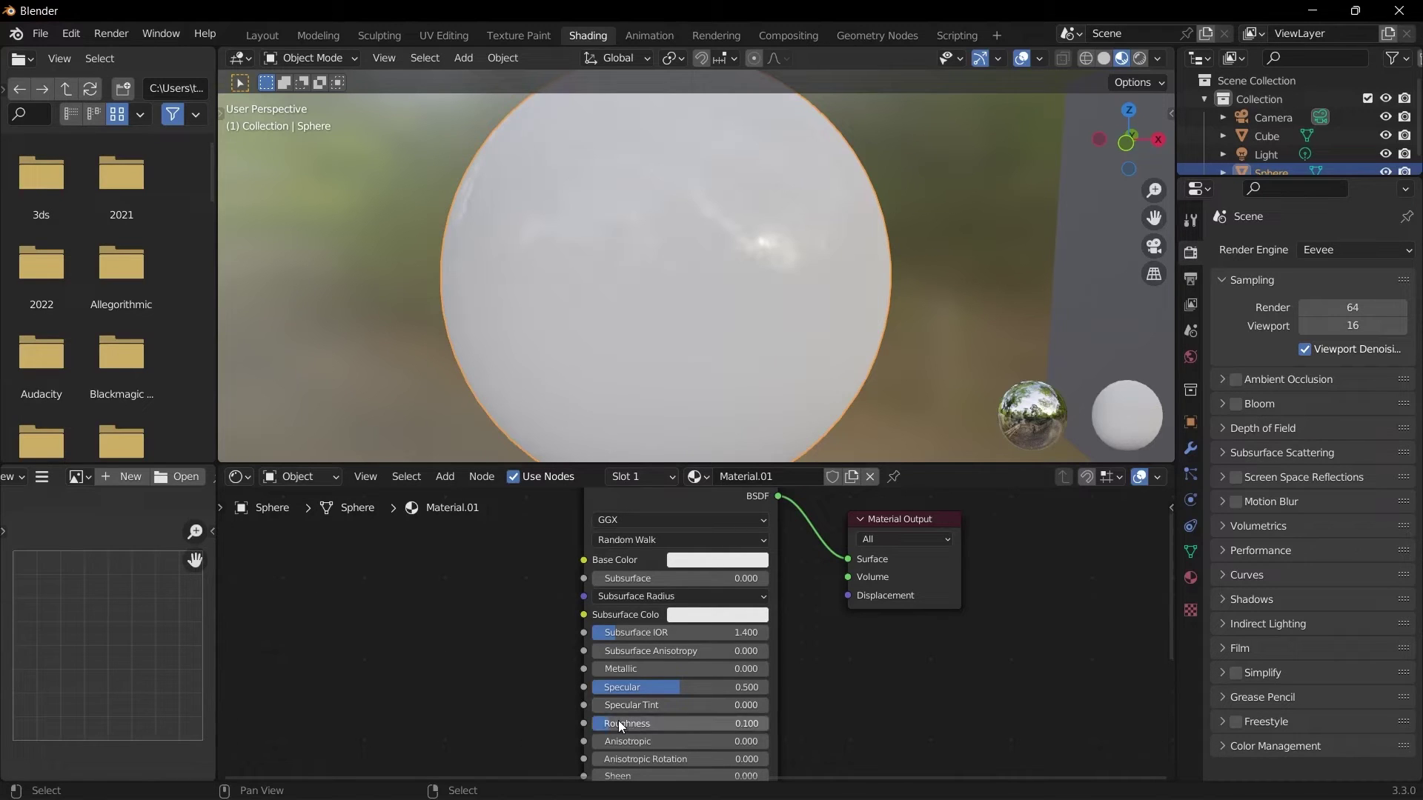
- Set the Metallic value of the sphere's material to 0.4
scroll(646, 680, "down", 1, "shift")
scroll(646, 680, "up", 2)
left_click(649, 604)
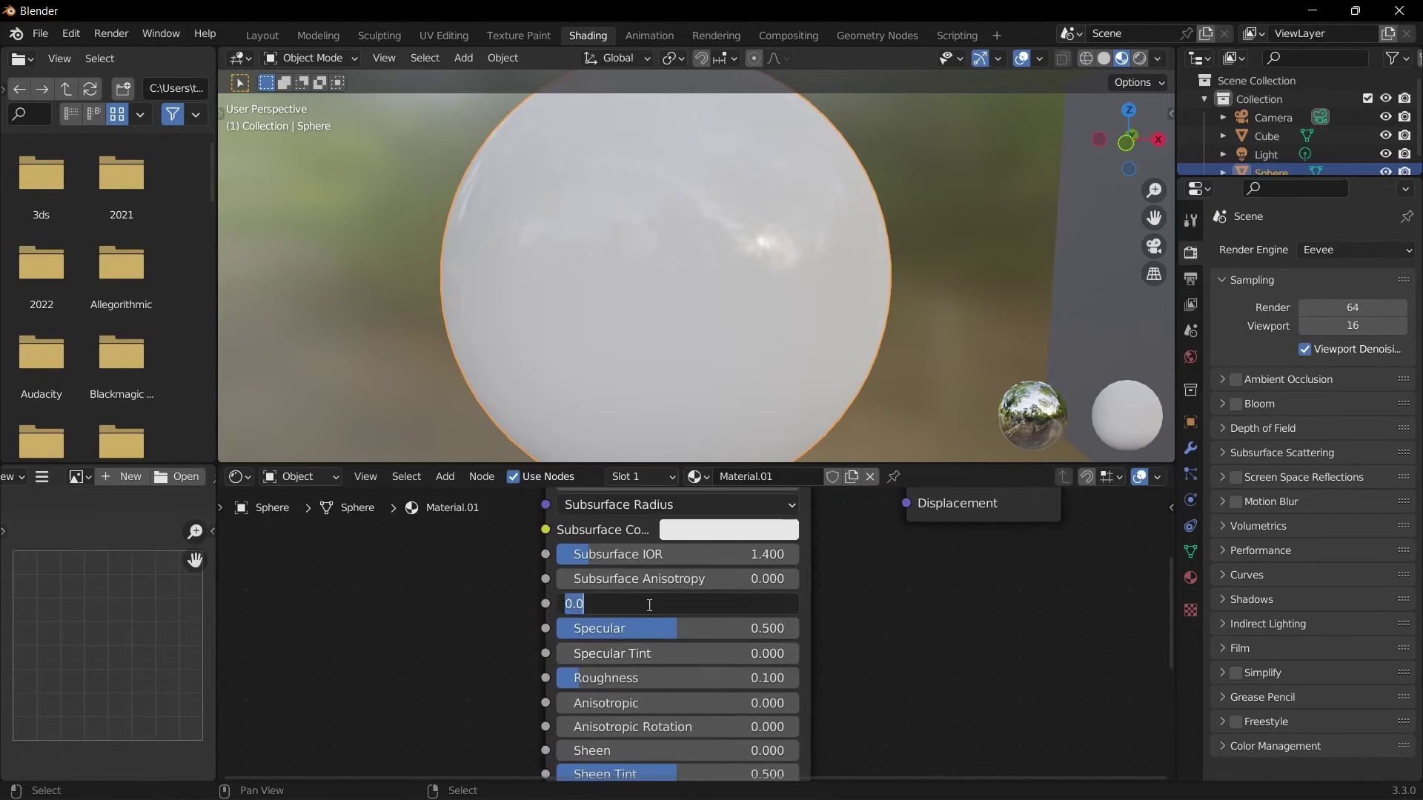
type("0.4")
key("Return")
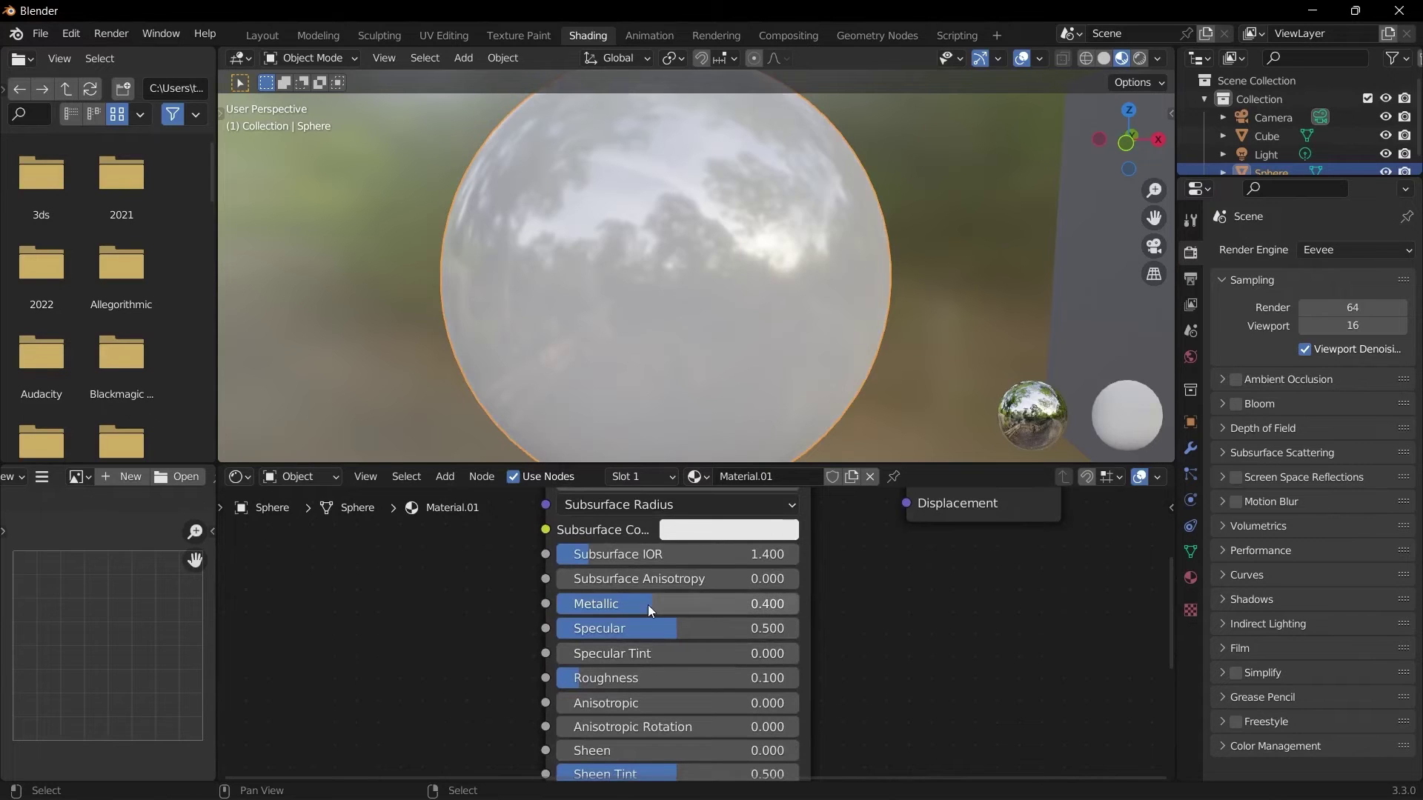
- Darken the Base Color of the sphere's material to dark grey, hex 363636
scroll(642, 686, "down", 2)
left_click(724, 589)
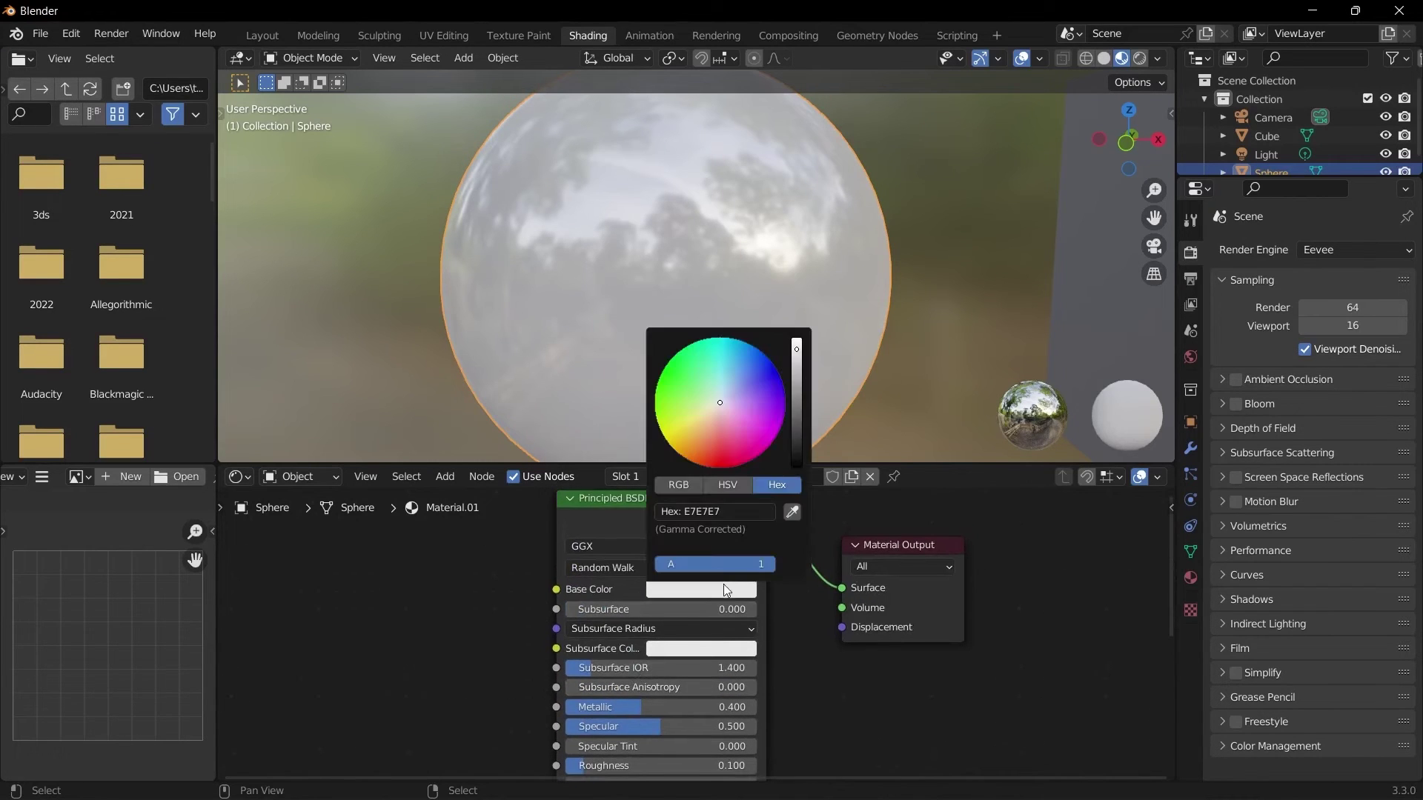
left_click_drag(795, 417, 796, 440)
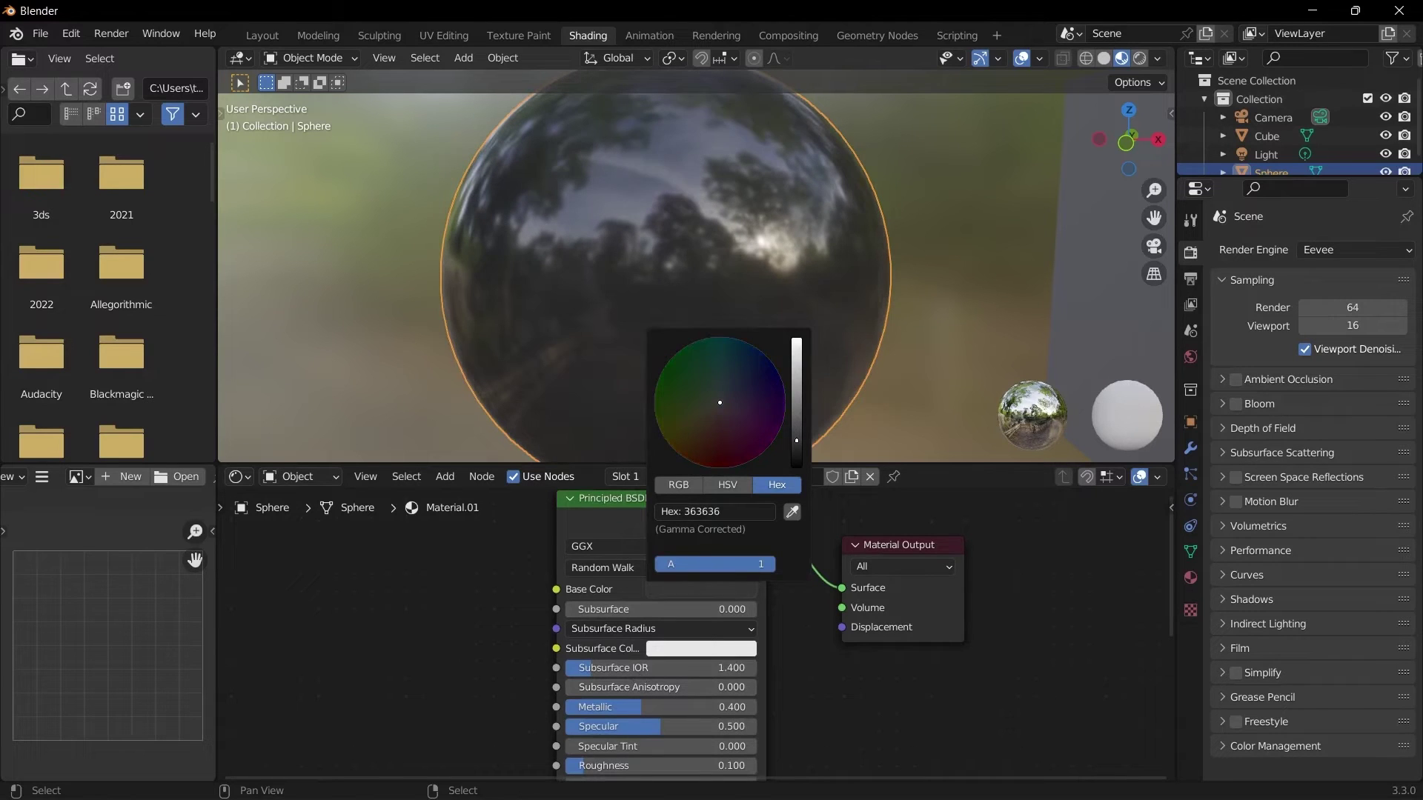
- Test the Specular of the sphere's material by raising it to 1 and lowering it to 0
scroll(776, 534, "up", 2)
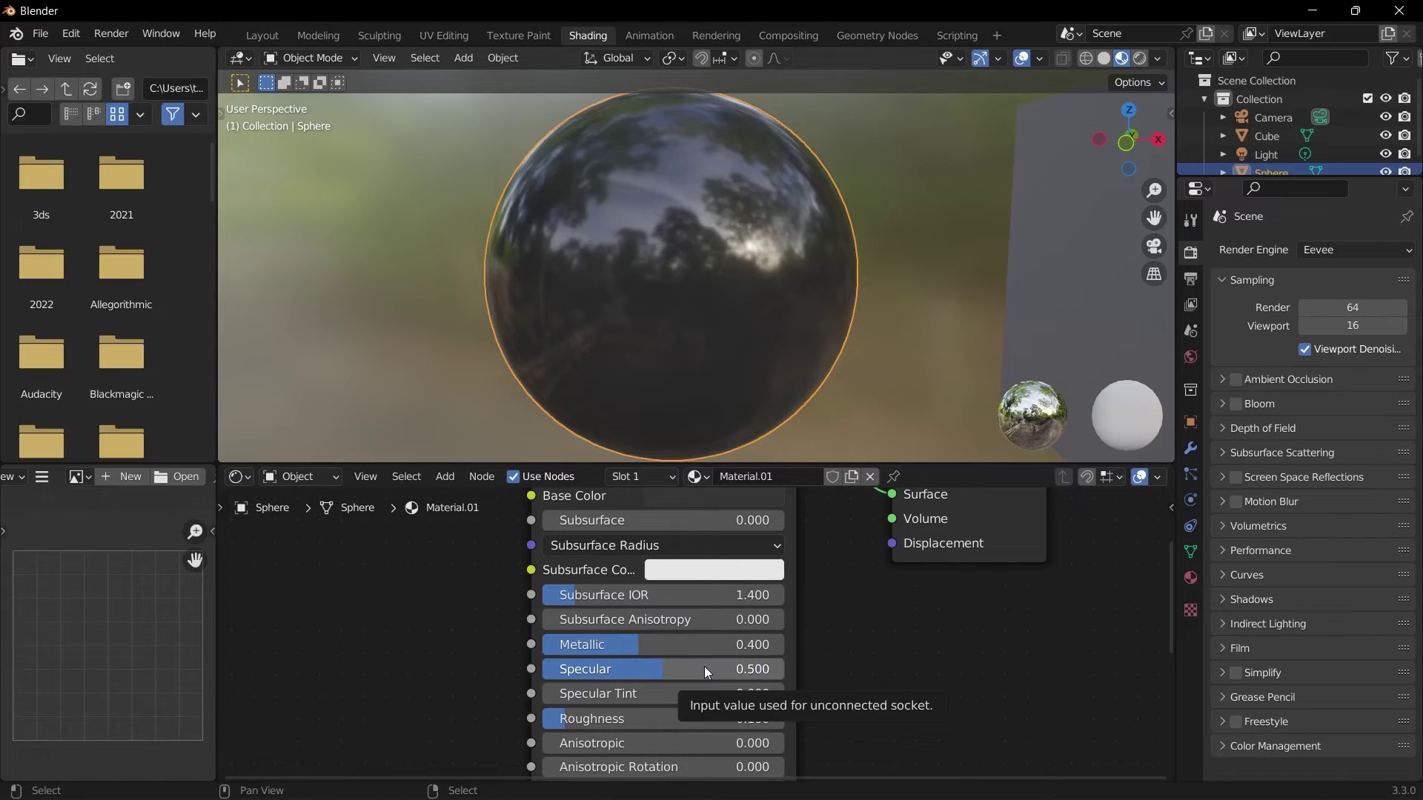
left_click_drag(704, 665, 785, 669)
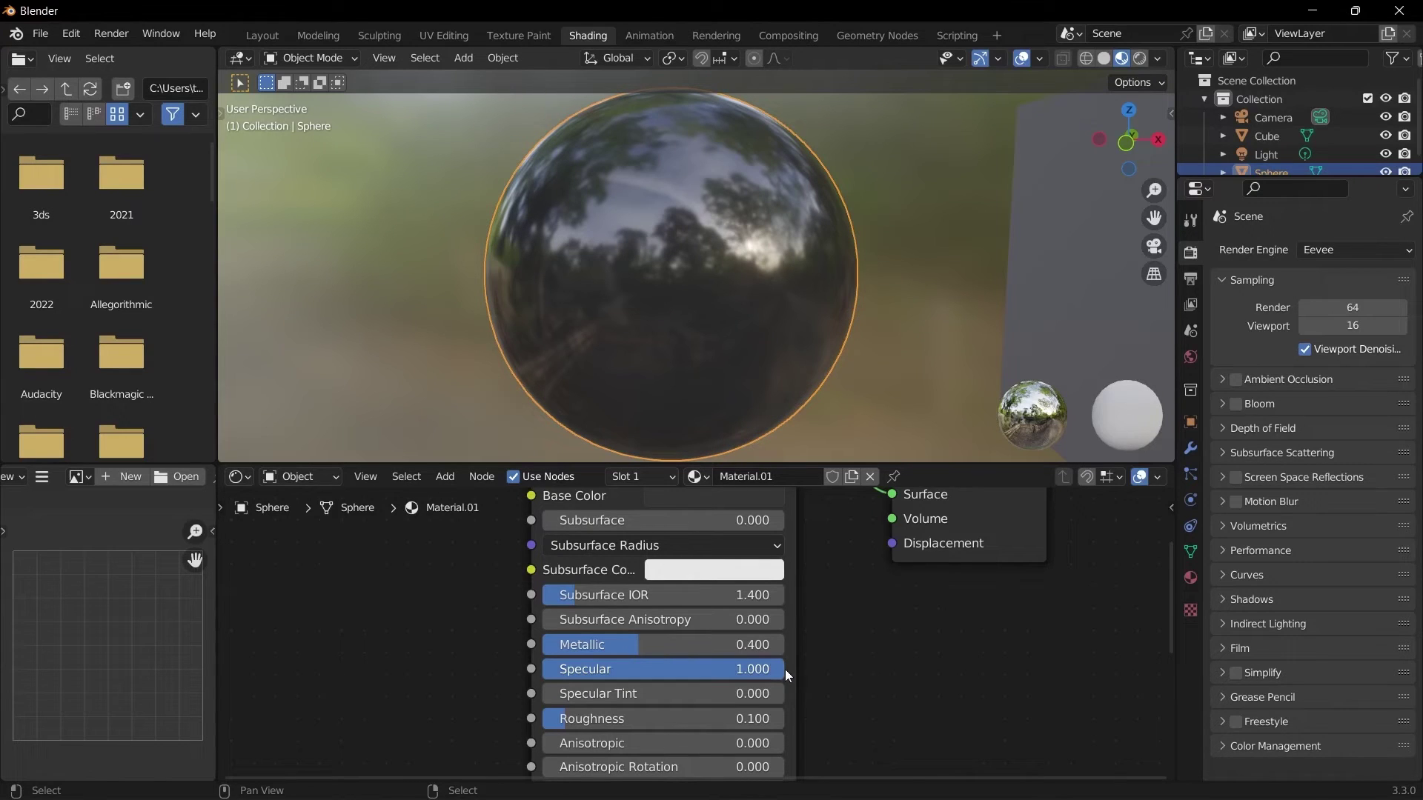
left_click_drag(775, 668, 545, 669)
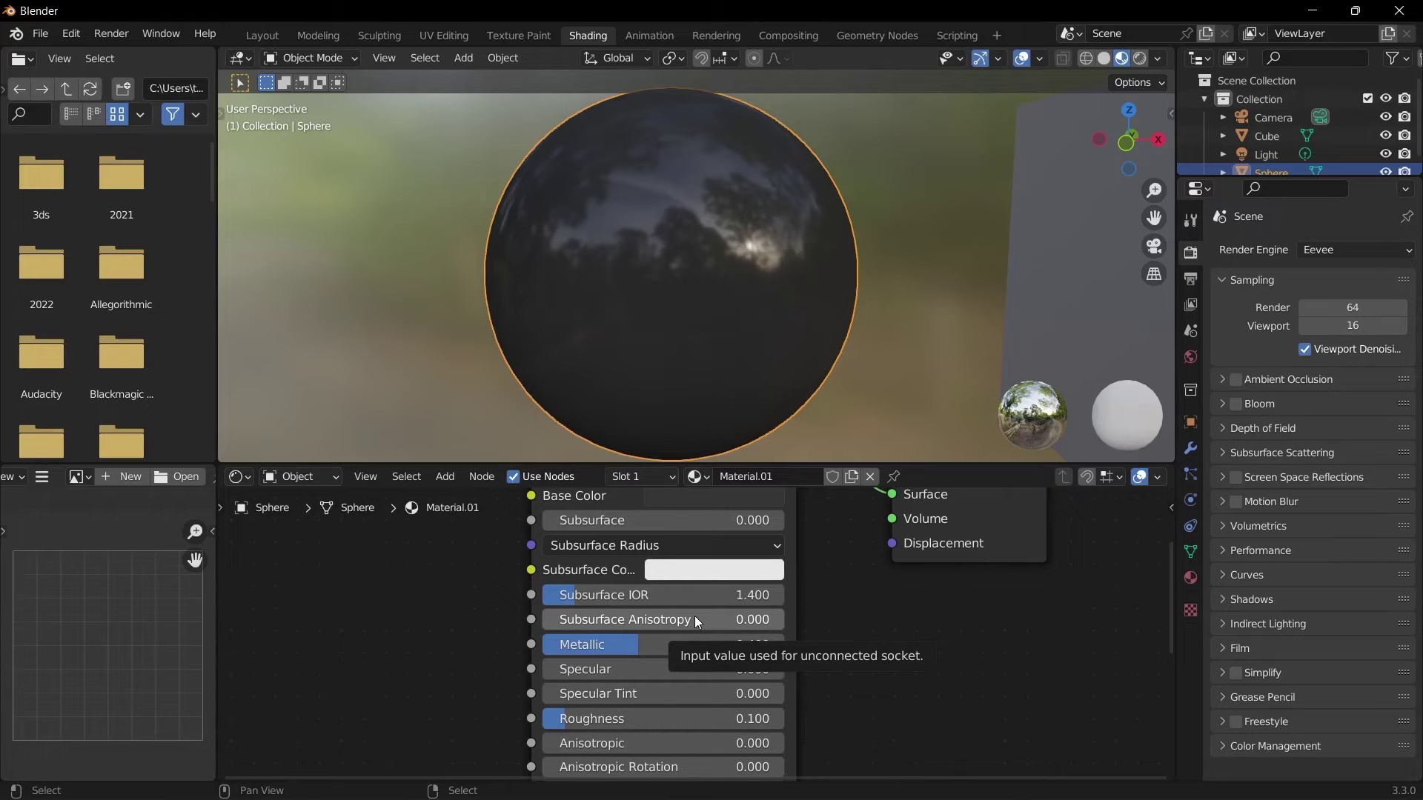
- Raise the Clearcoat of the sphere's material to 1
key("BackSpace")
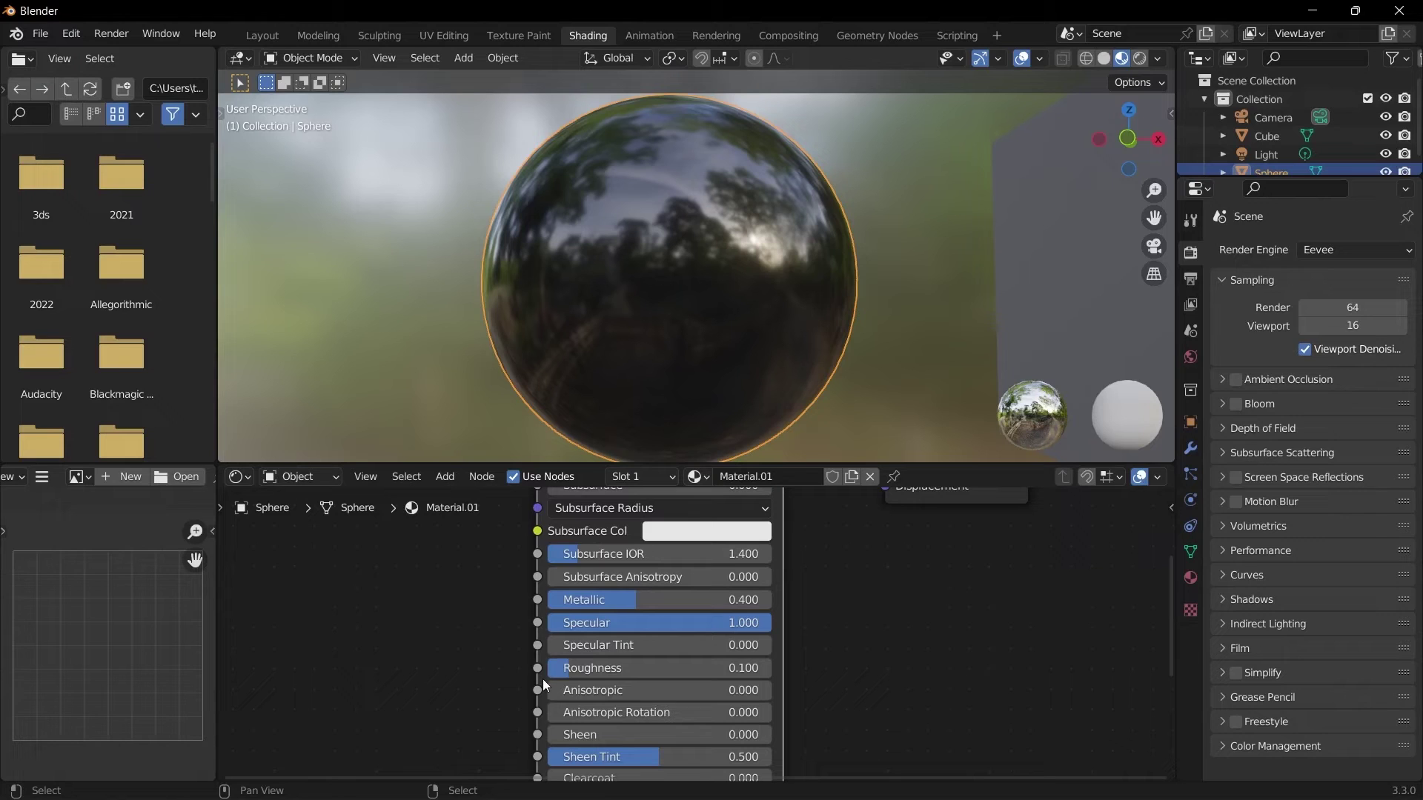
scroll(583, 670, "down", 2)
middle_click_drag(588, 664, 603, 575)
scroll(610, 586, "up", 4)
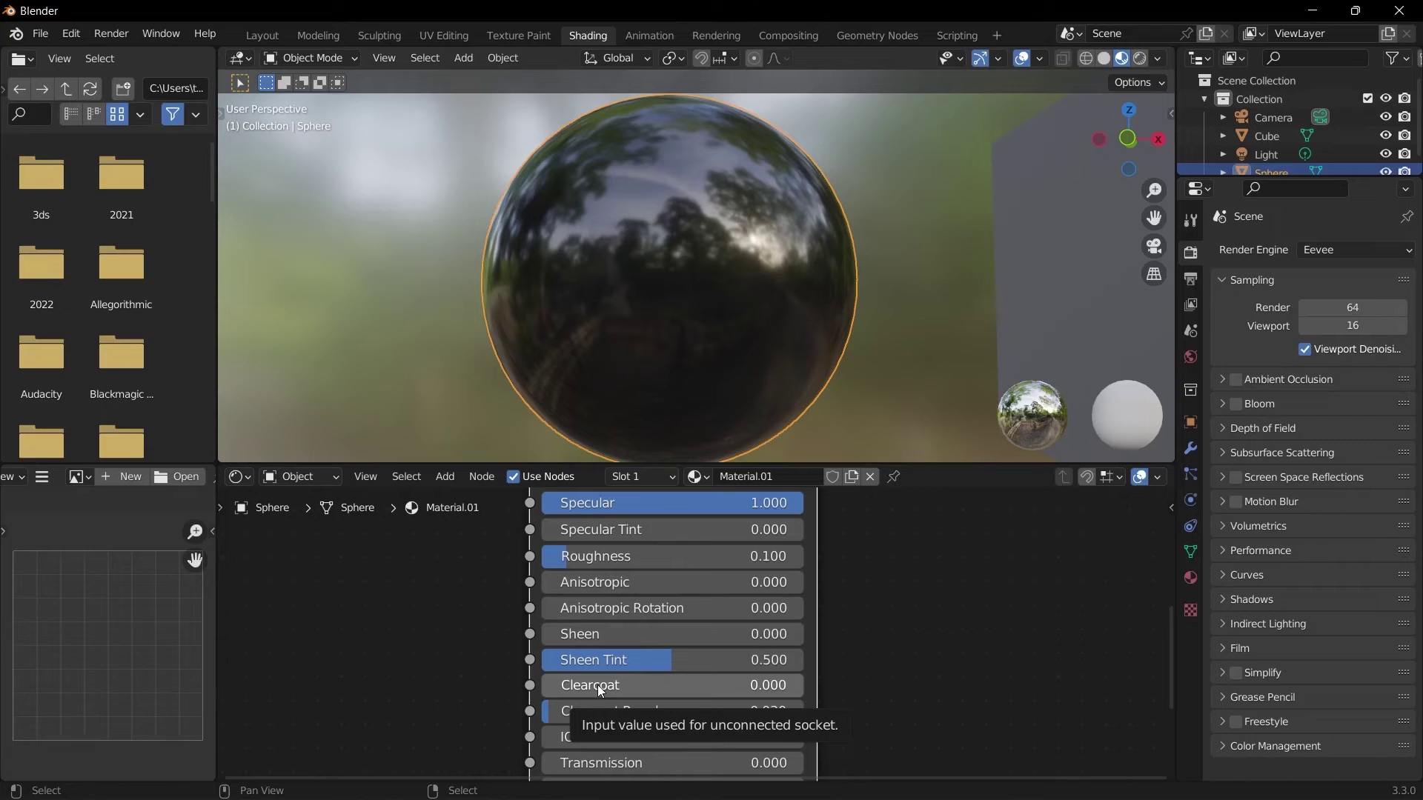
left_click_drag(597, 684, 762, 522)
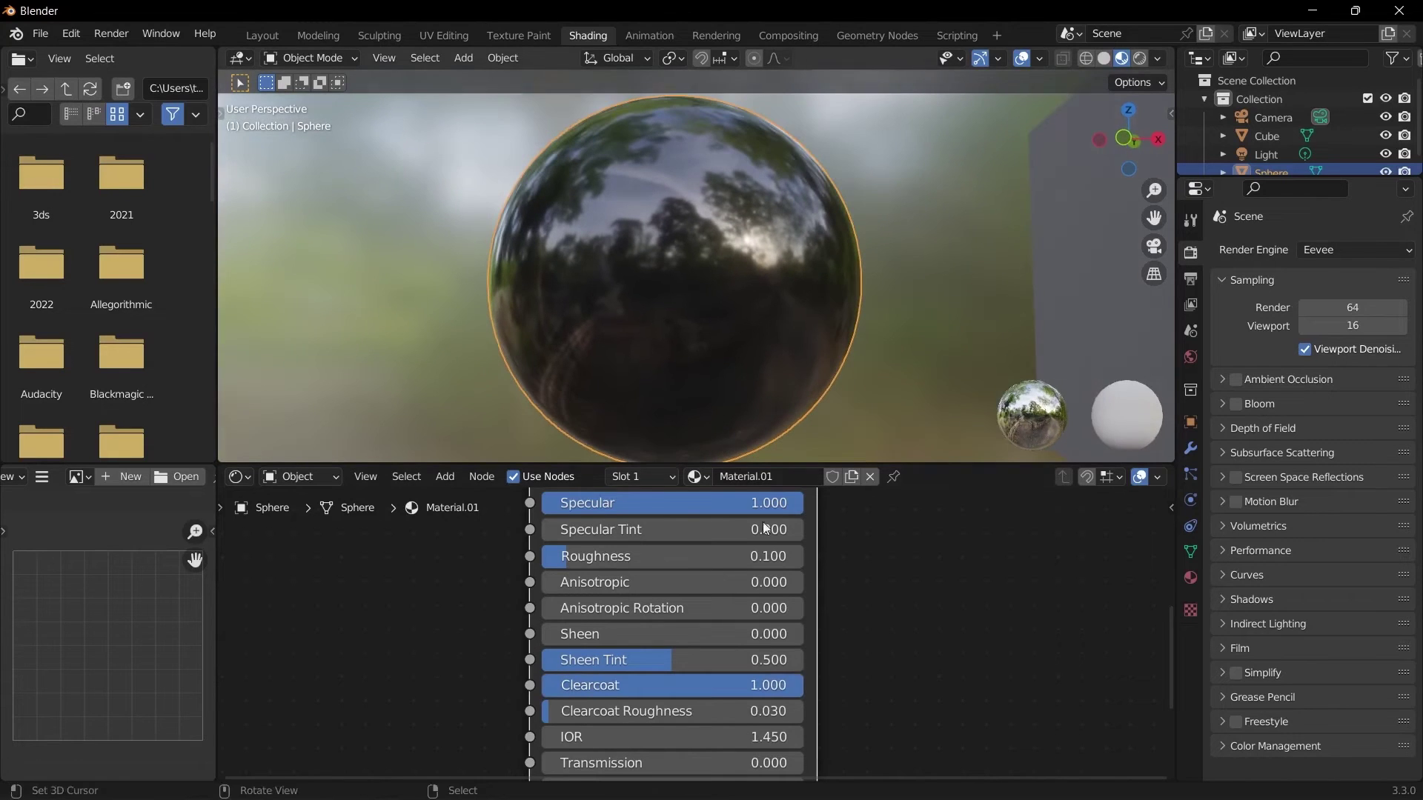
scroll(840, 642, "up", 1)
middle_click_drag(836, 642, 833, 695)
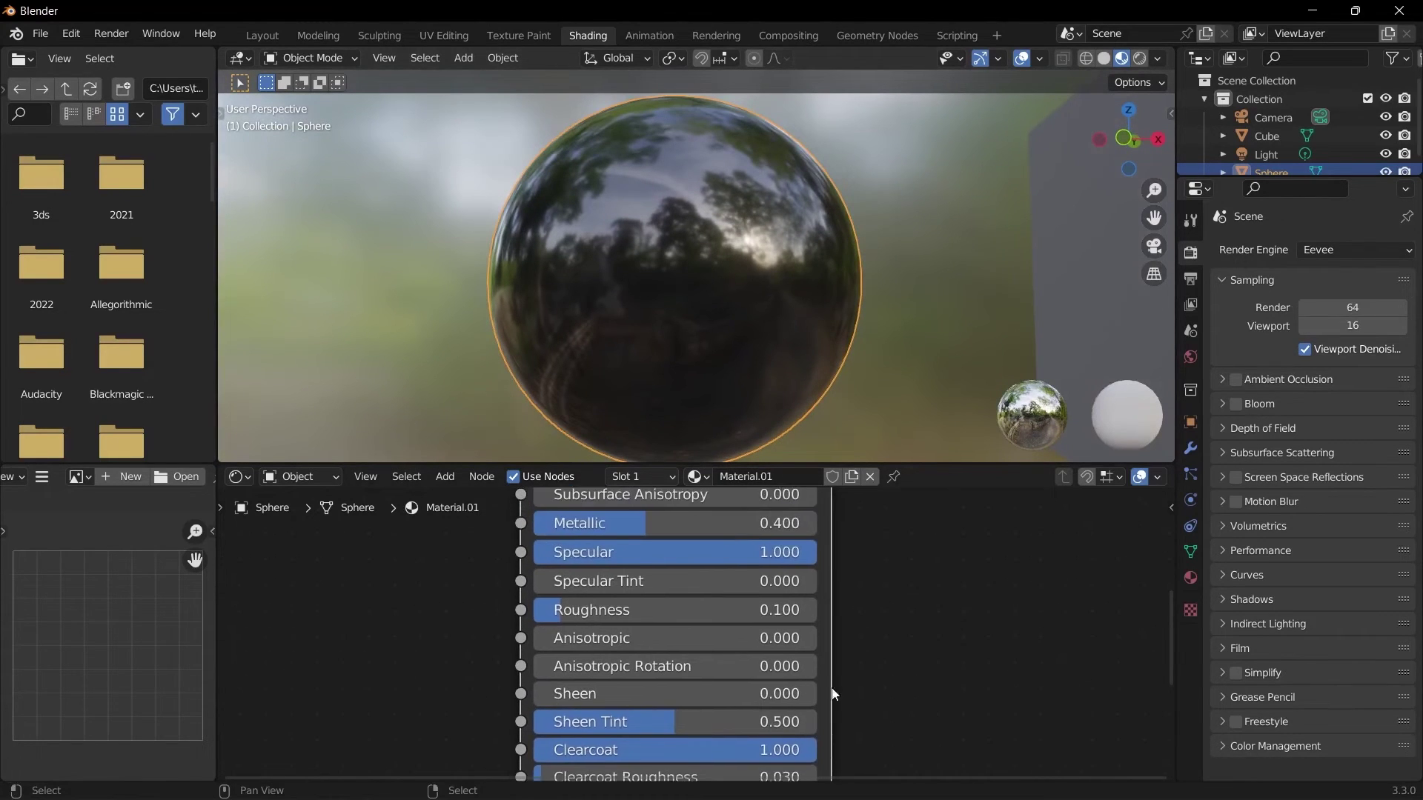
- Set the sphere material's Metallic to 0 and its Specular to 0.5
scroll(832, 688, "down", 2)
left_click_drag(686, 541, 578, 541)
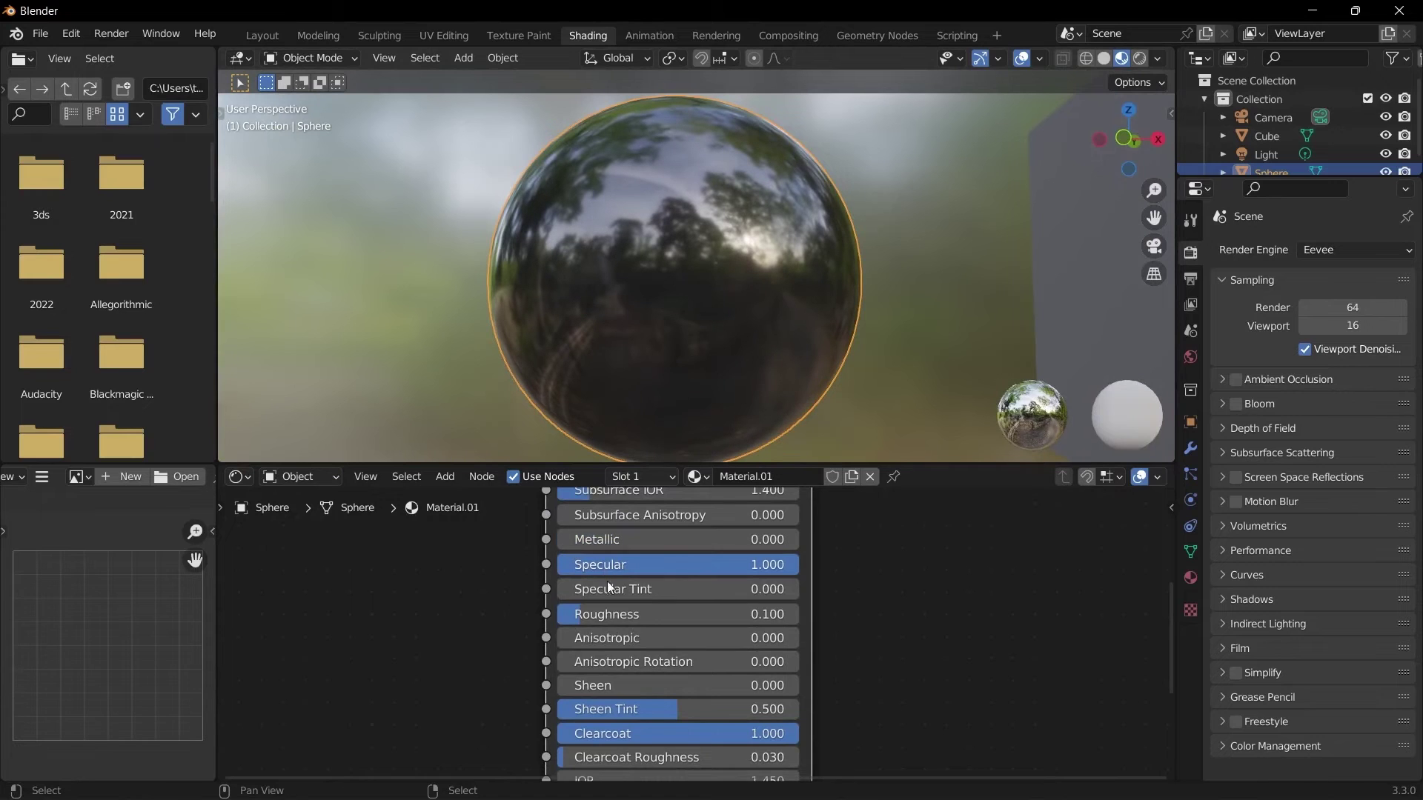
middle_click_drag(663, 635, 679, 643)
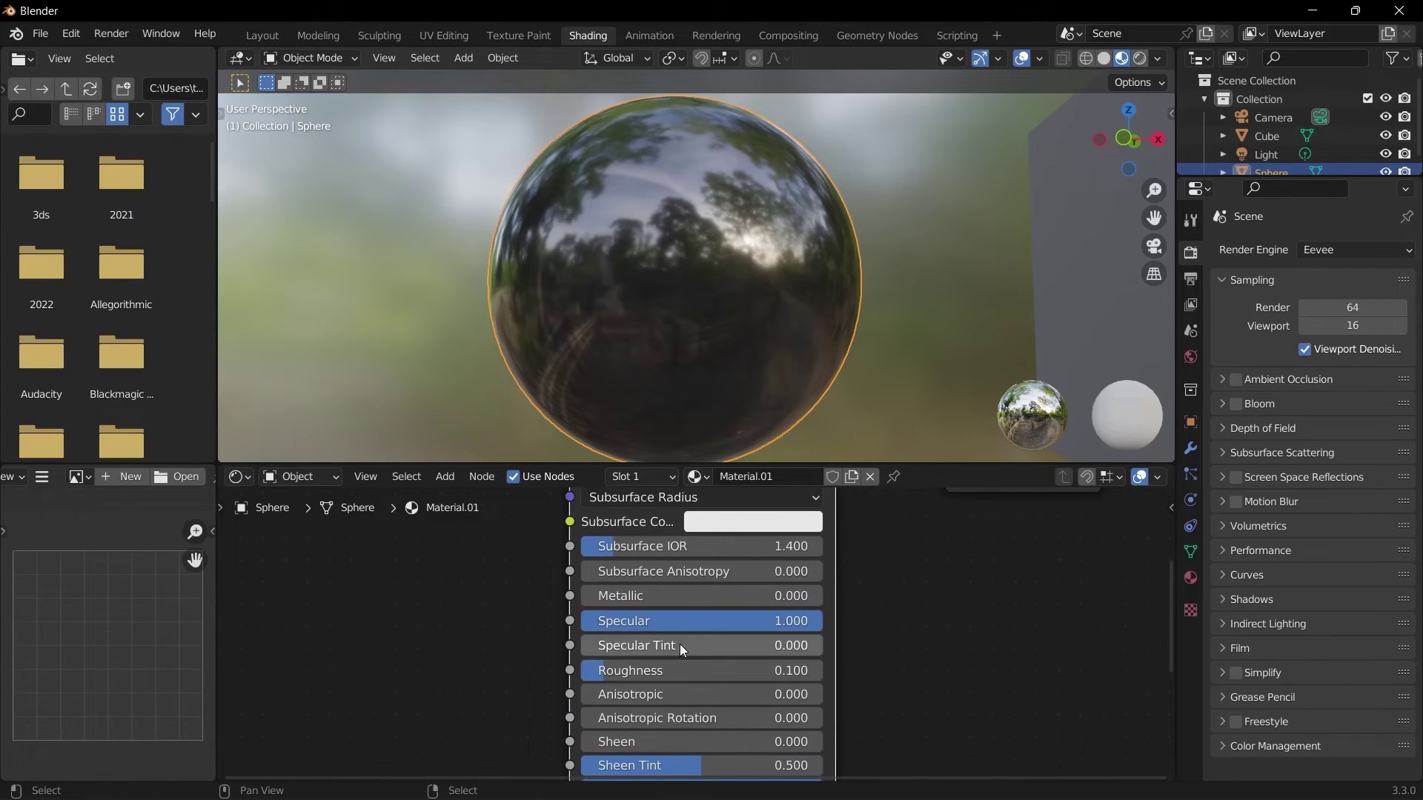
double_click(721, 623)
type(".5")
key("Return")
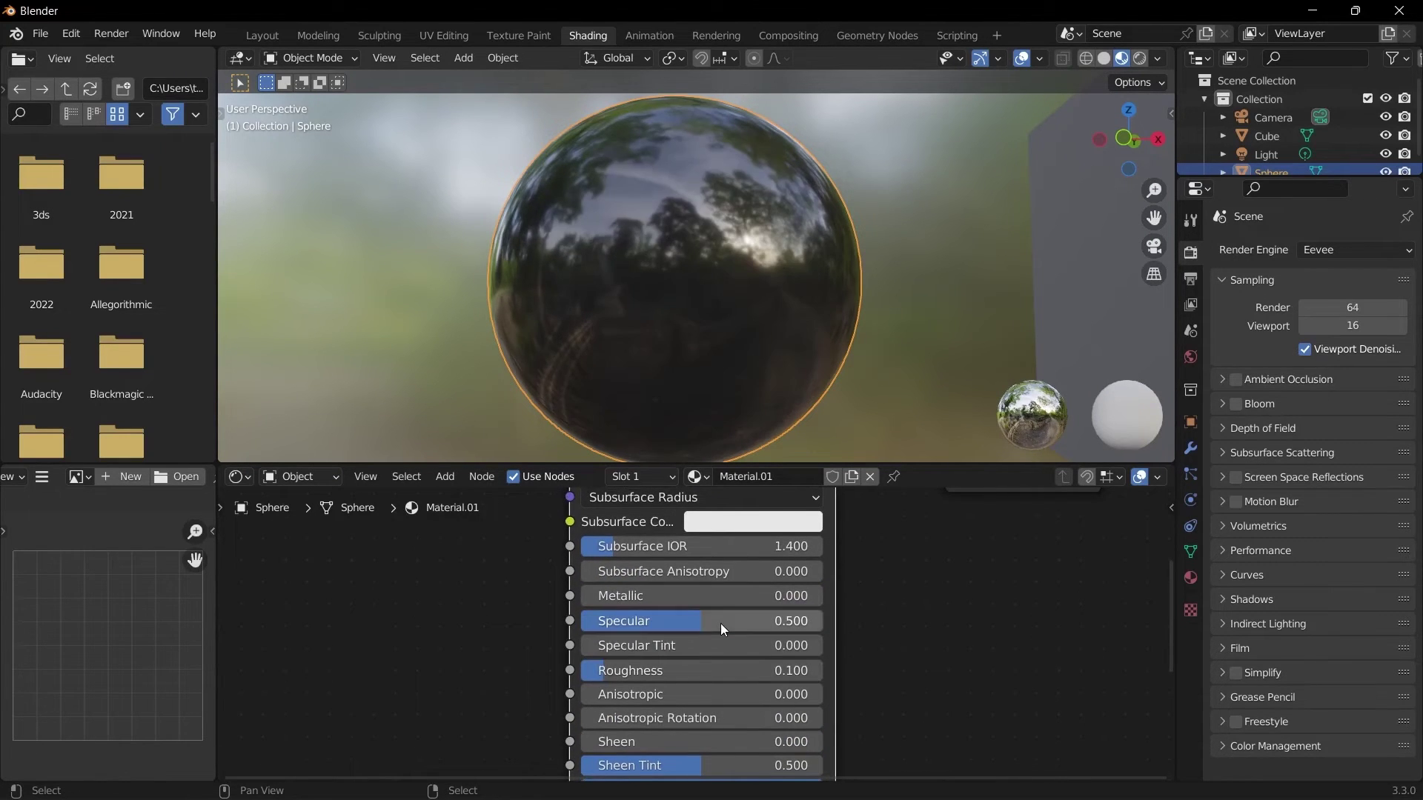
- Raise the Roughness of the sphere's material to about 0.689
left_click_drag(630, 682, 737, 673)
scroll(734, 678, "down", 1)
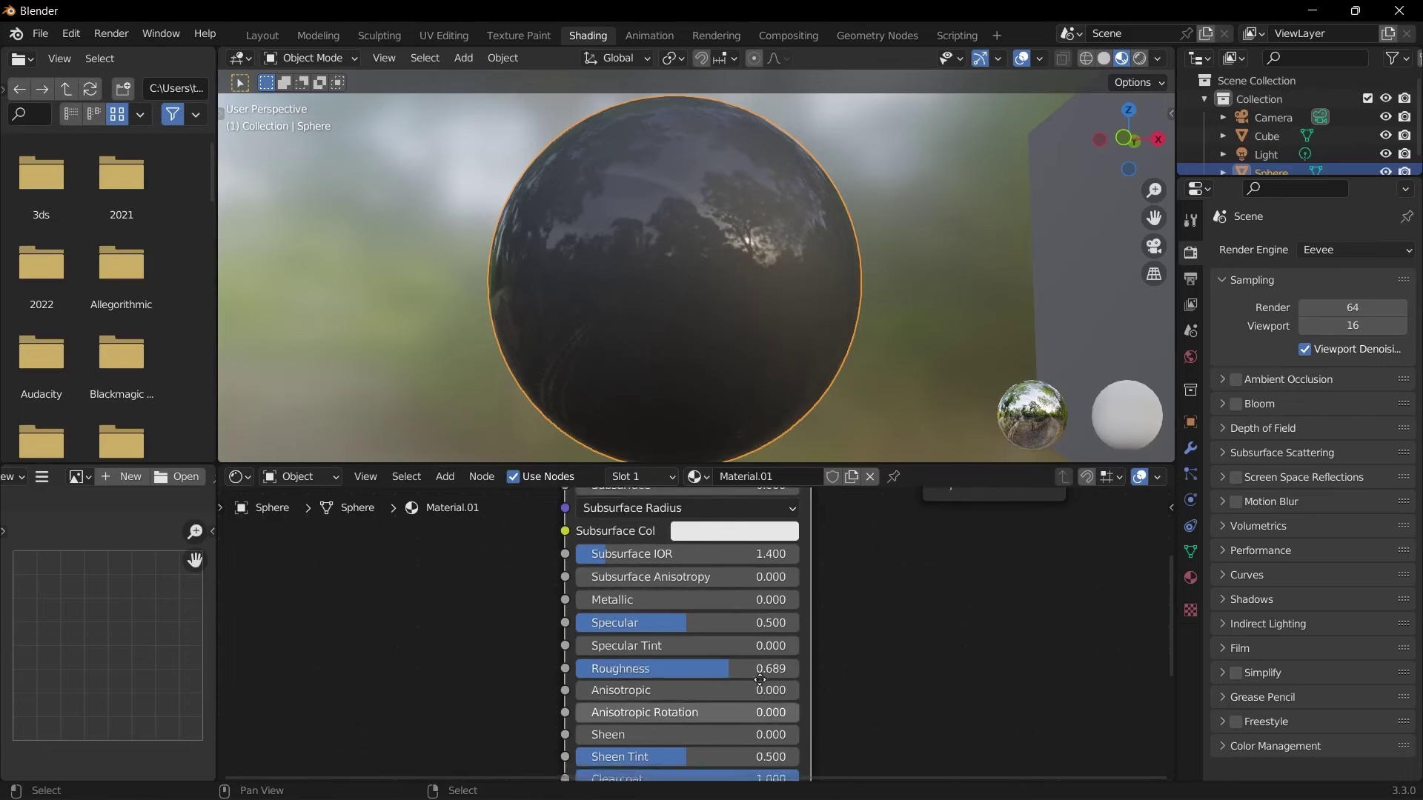
middle_click_drag(730, 712, 704, 633)
scroll(713, 696, "up", 3)
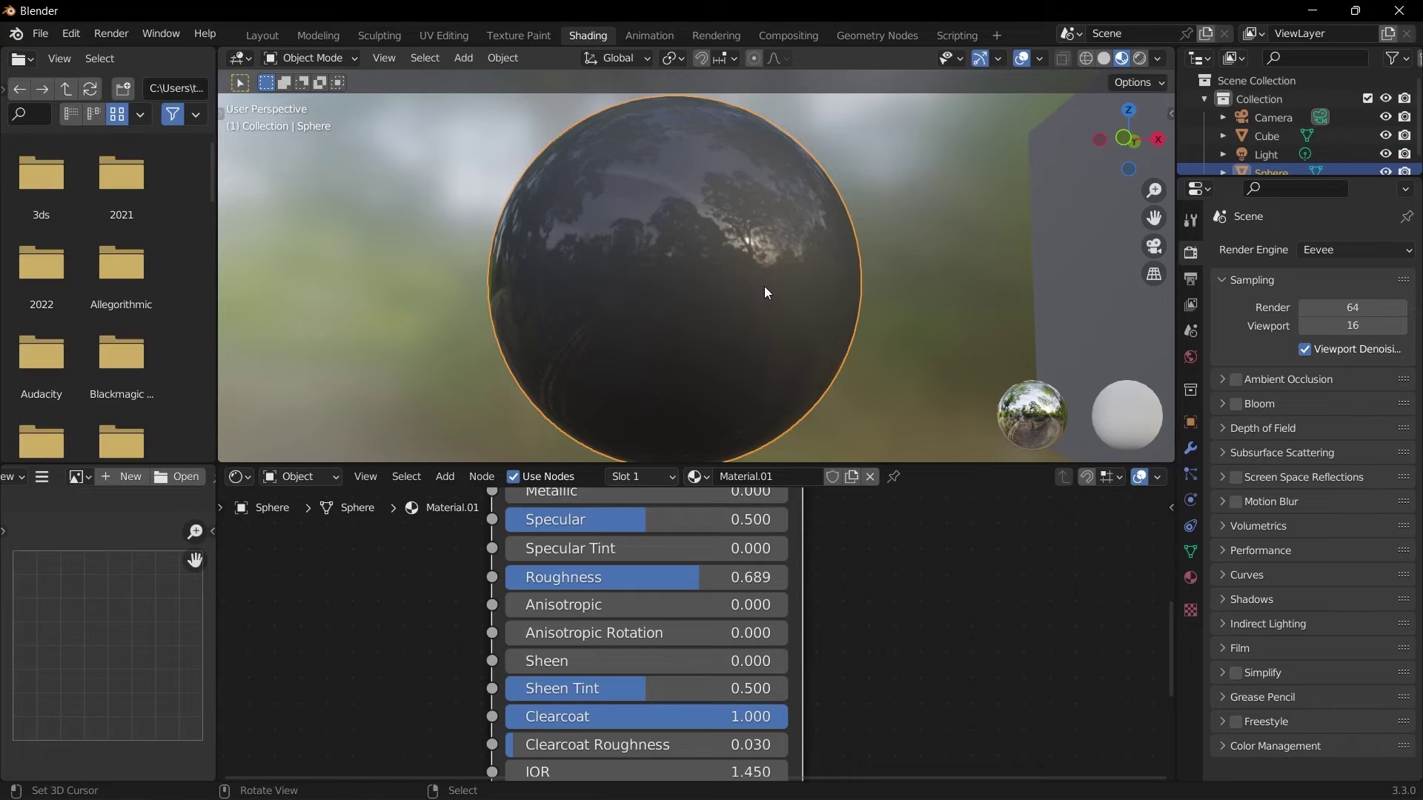
- Lower the sphere material's Clearcoat to about 0.775 and its Clearcoat Roughness to 0
mouse_move(722, 713)
left_mouse_down()
mouse_move(441, 713)
mouse_move(724, 713)
left_mouse_up()
scroll(678, 673, "down", 1)
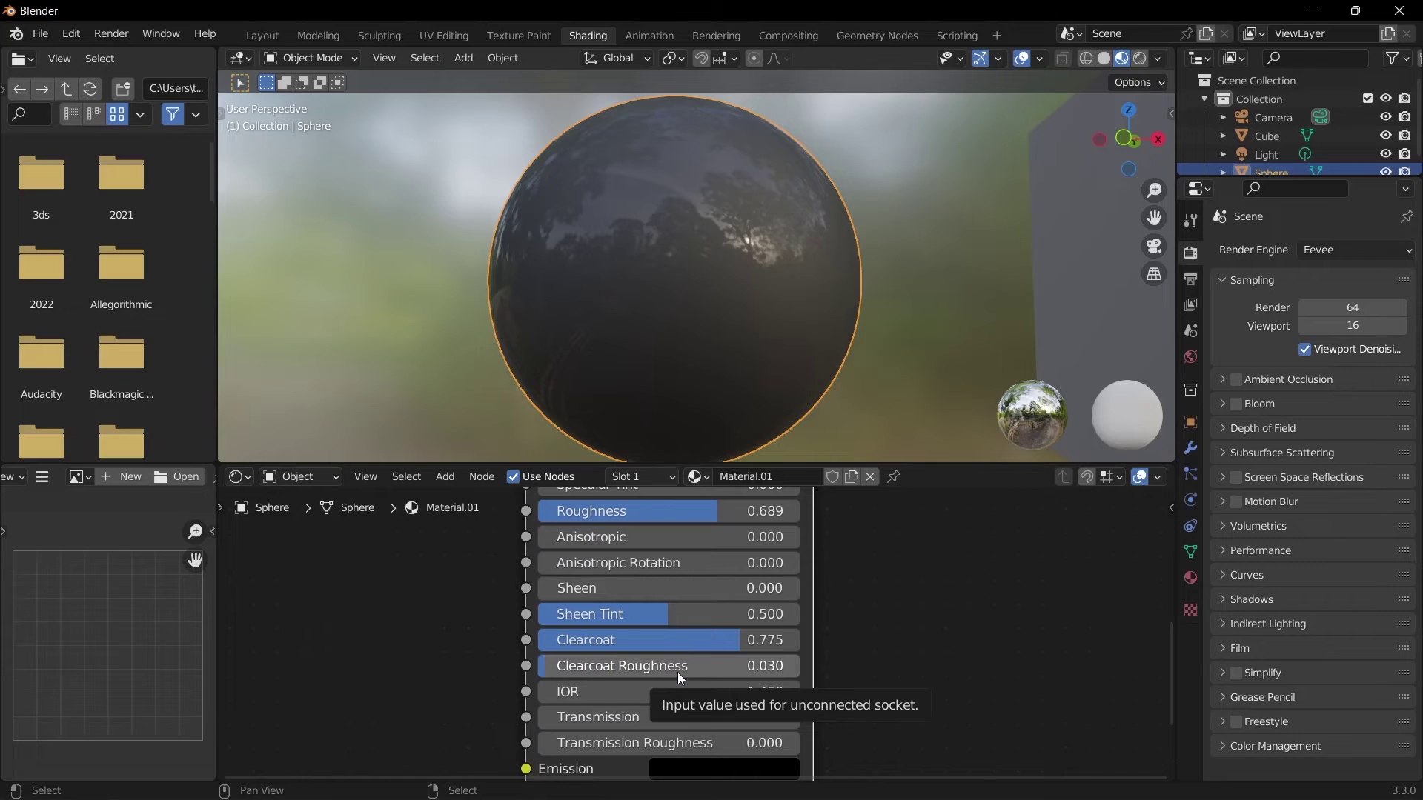
left_click_drag(677, 673, 538, 666)
scroll(681, 689, "down", 1)
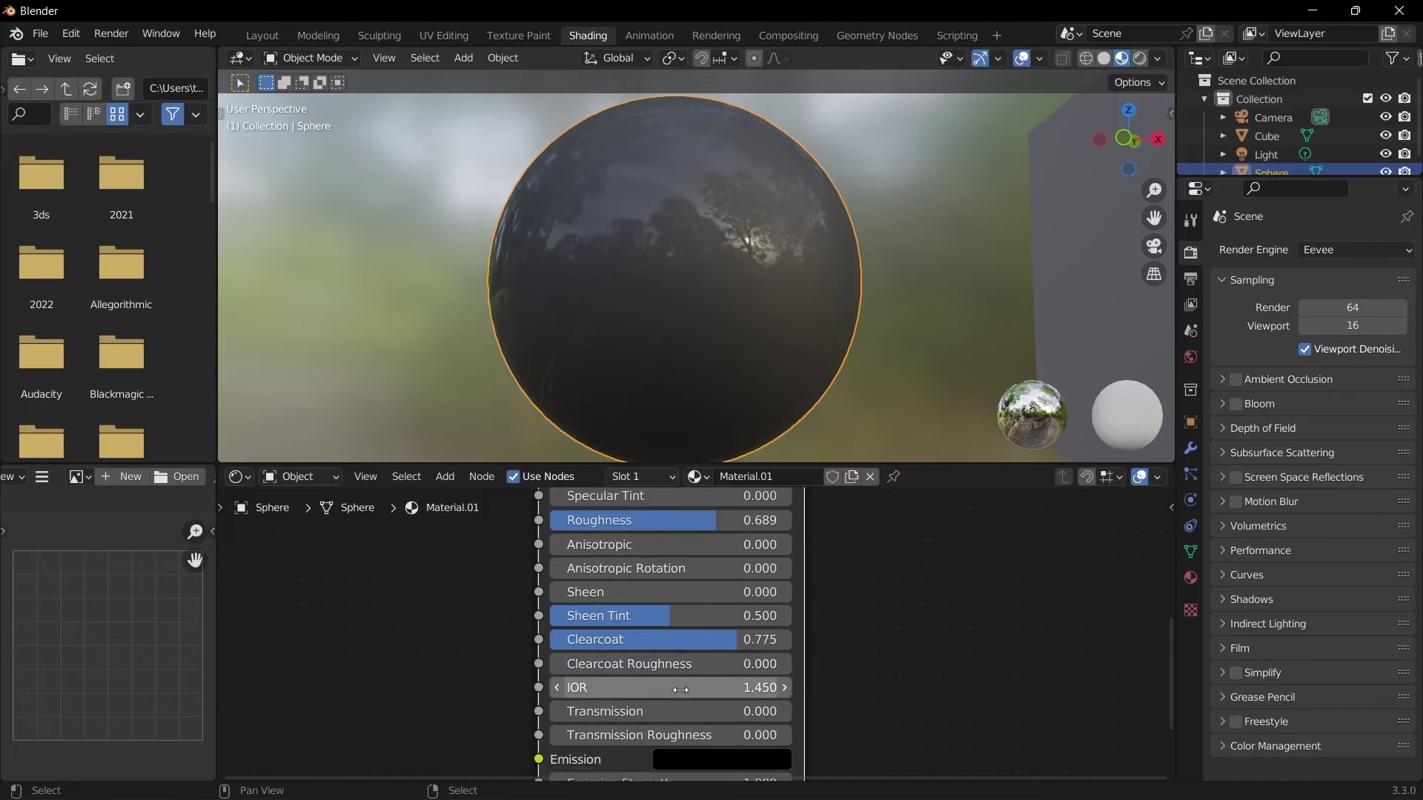
- View the white sphere from the front and set its material's Transmission to 1
scroll(681, 689, "up", 1)
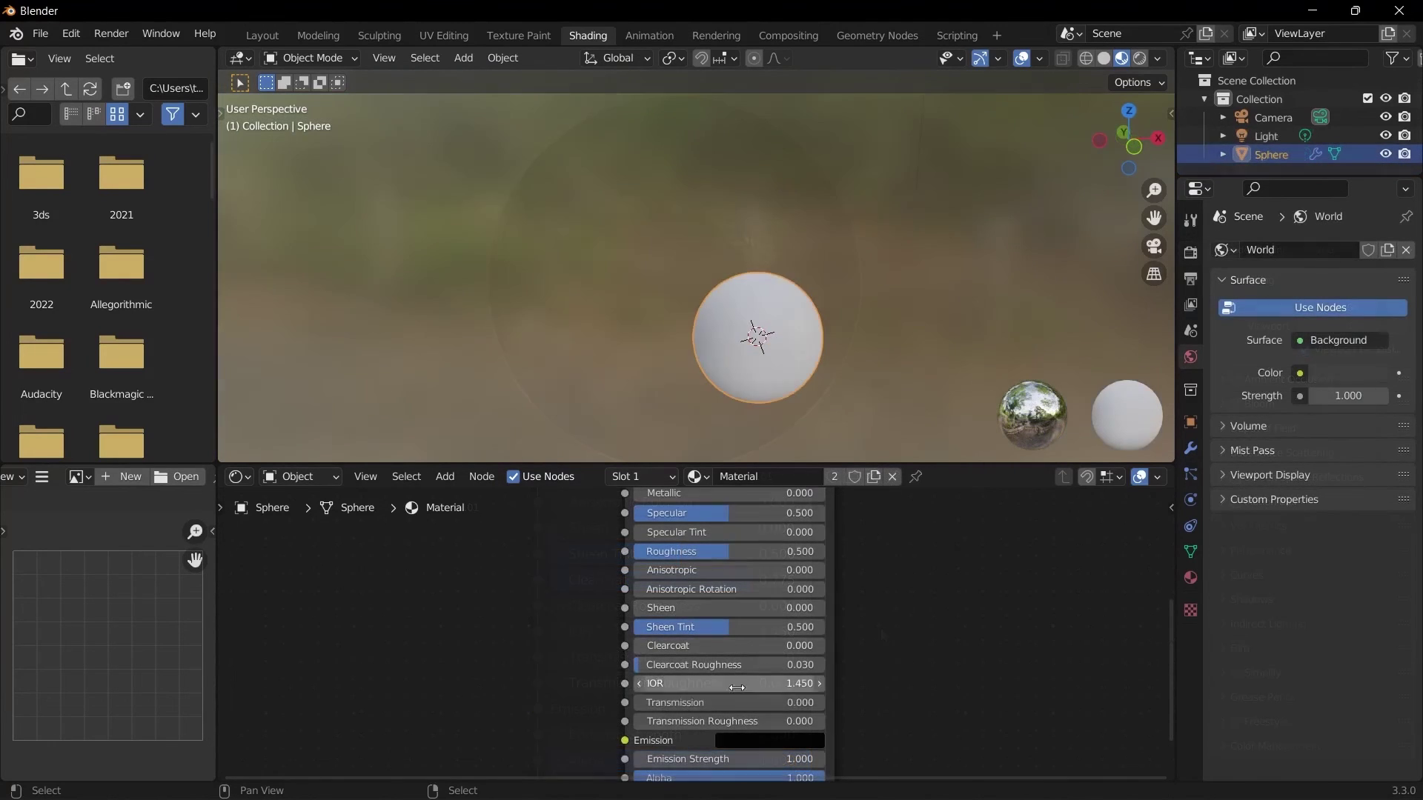
middle_click_drag(827, 679, 824, 651)
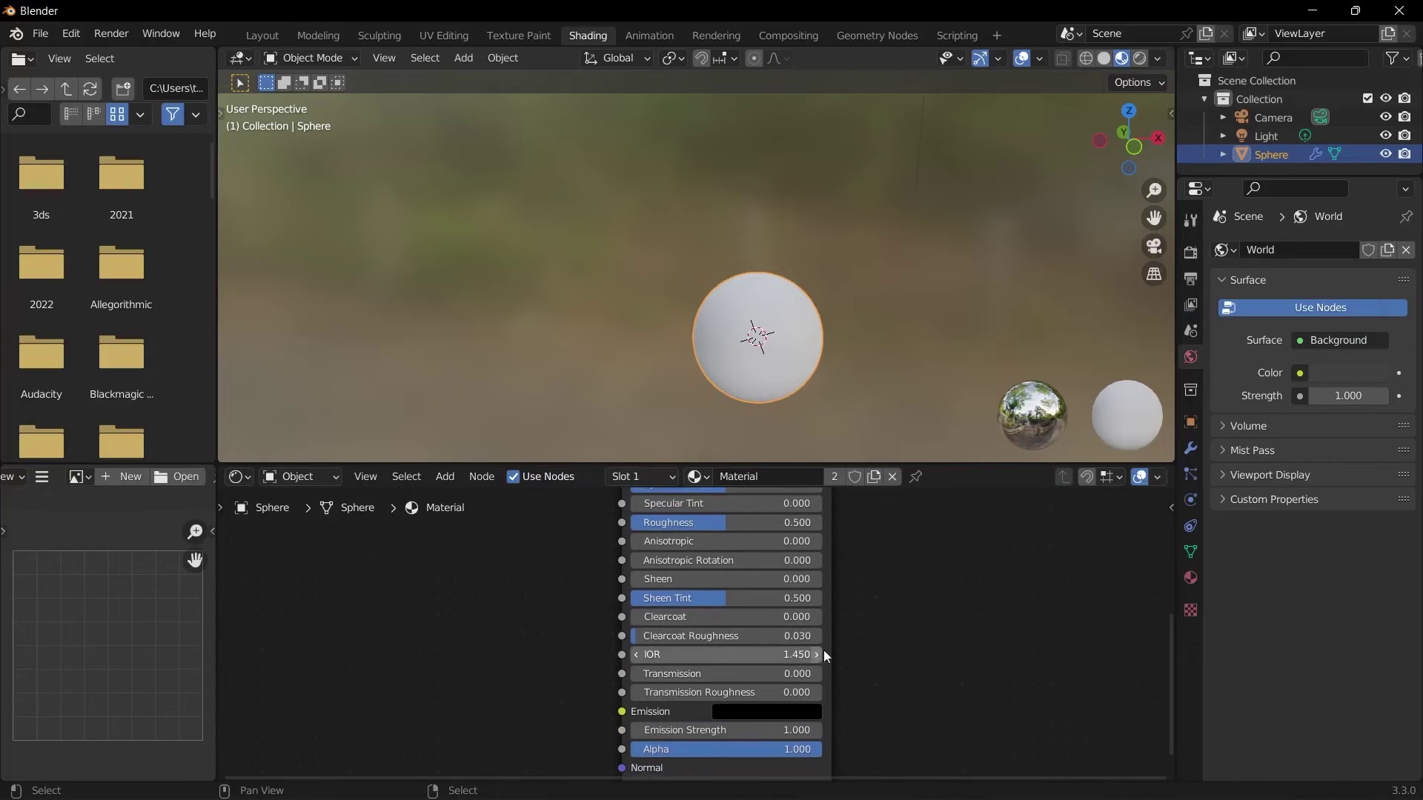
key("KP_1")
middle_click_drag(798, 344, 710, 274, "shift")
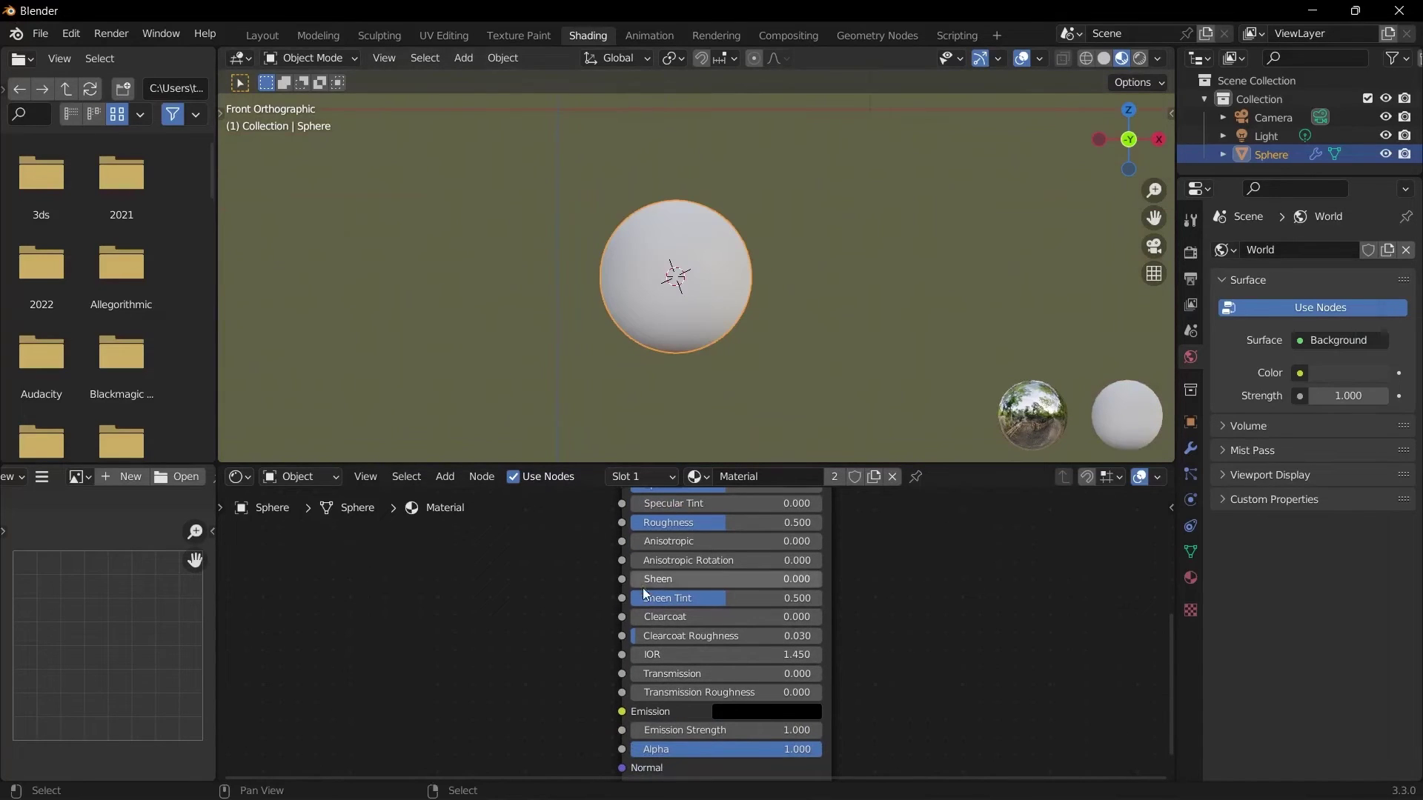
left_click(693, 674)
type("1")
key("Return")
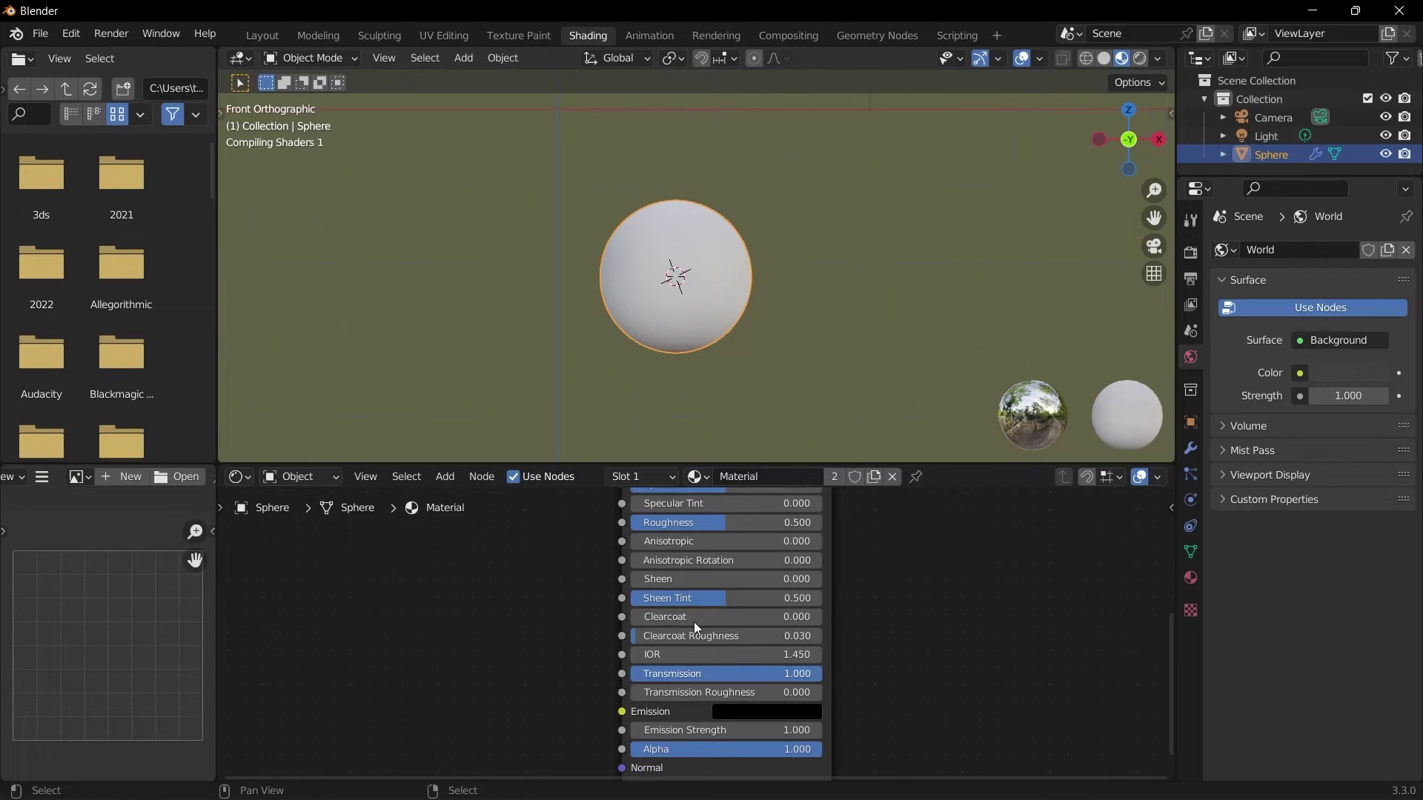
- Reduce both the Specular and the Roughness of the transmissive sphere's material to 0
scroll(695, 622, "down", 2)
middle_click_drag(695, 623, 703, 658)
left_click_drag(718, 542, 635, 542)
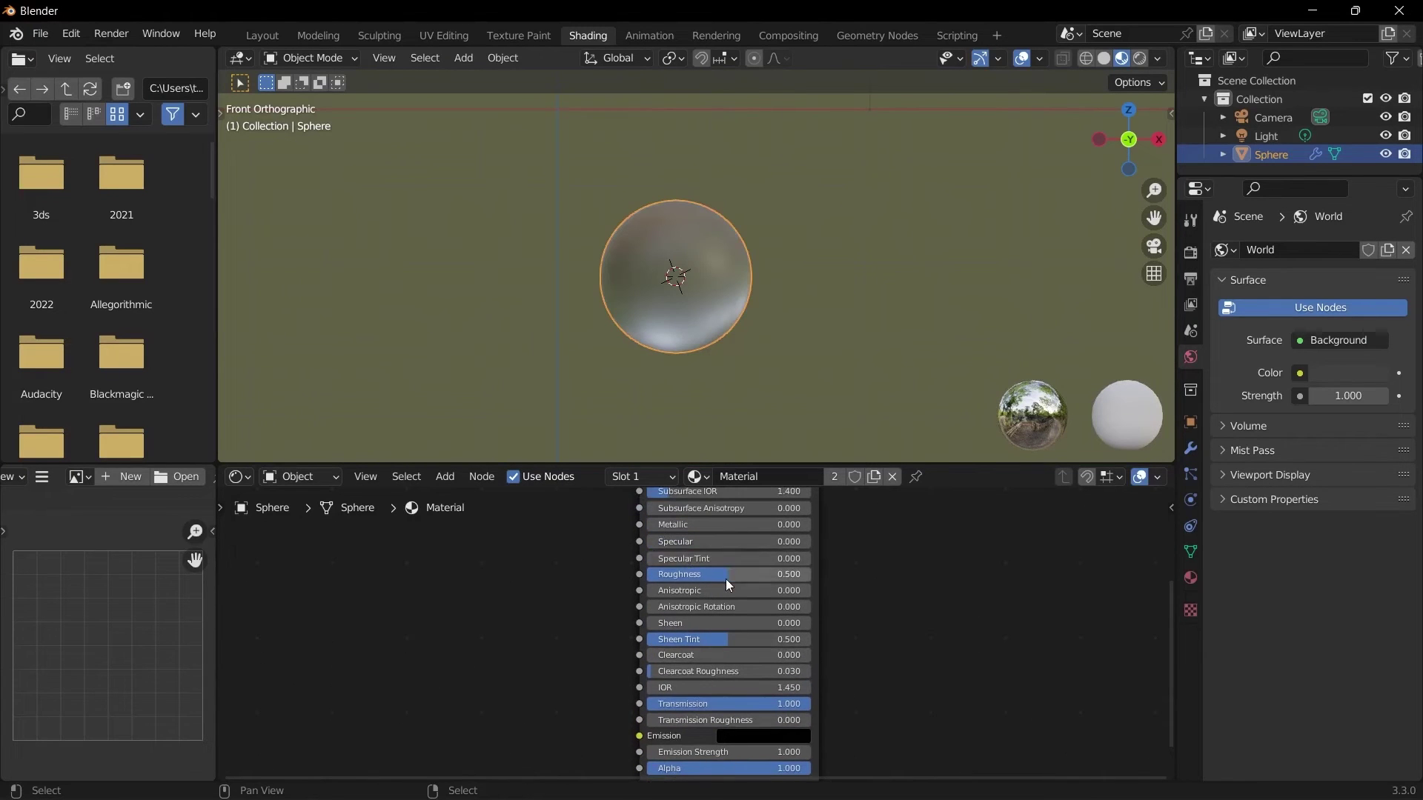
left_click_drag(726, 579, 653, 579)
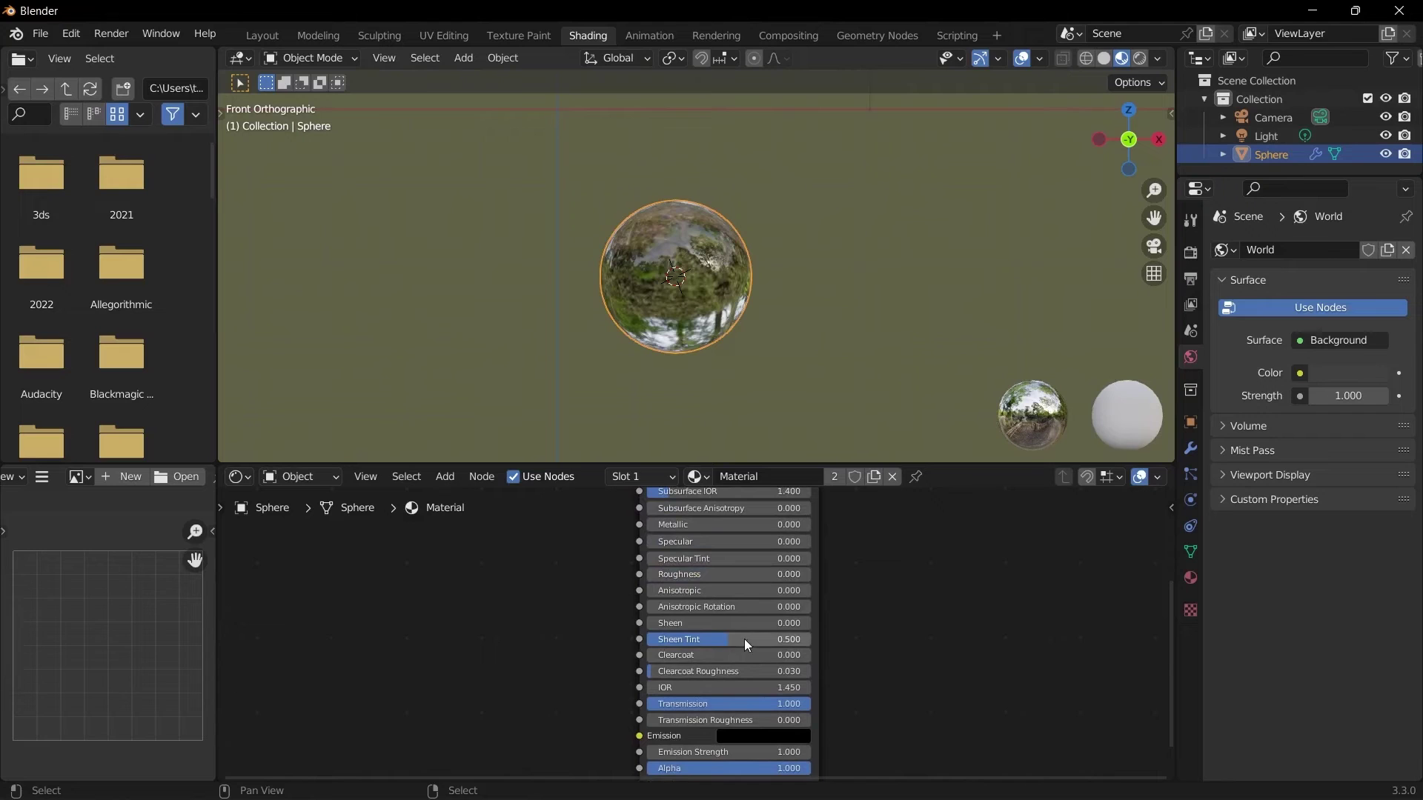
- Lower the sphere material's Sheen Tint to 0 and its Subsurface IOR to 1.010
left_click_drag(744, 639, 652, 639)
middle_click_drag(722, 497, 731, 554)
left_click_drag(731, 554, 652, 555)
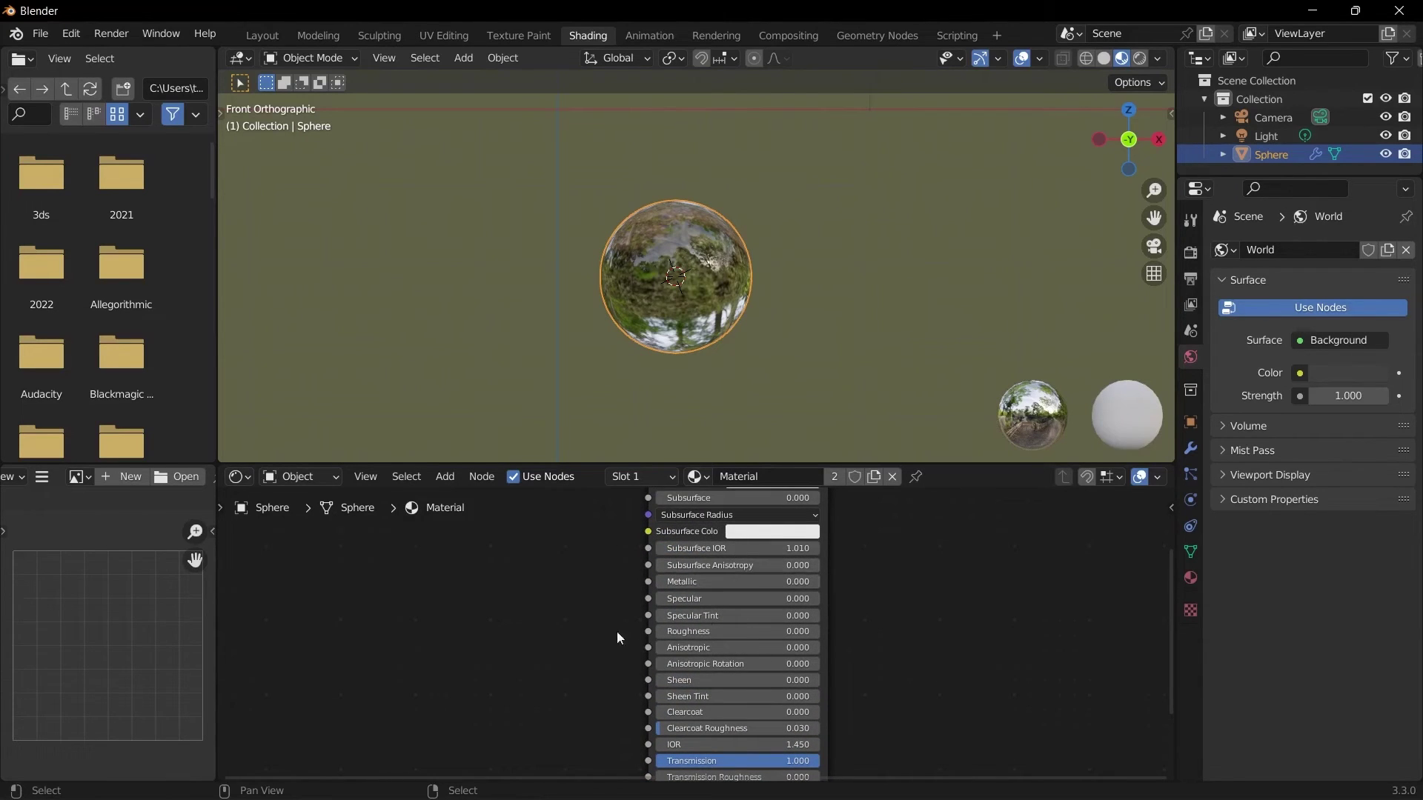
- Show the material's settings in the node editor and set its Blend Mode to Alpha Hashed
middle_click_drag(761, 706, 750, 613)
scroll(763, 650, "up", 2)
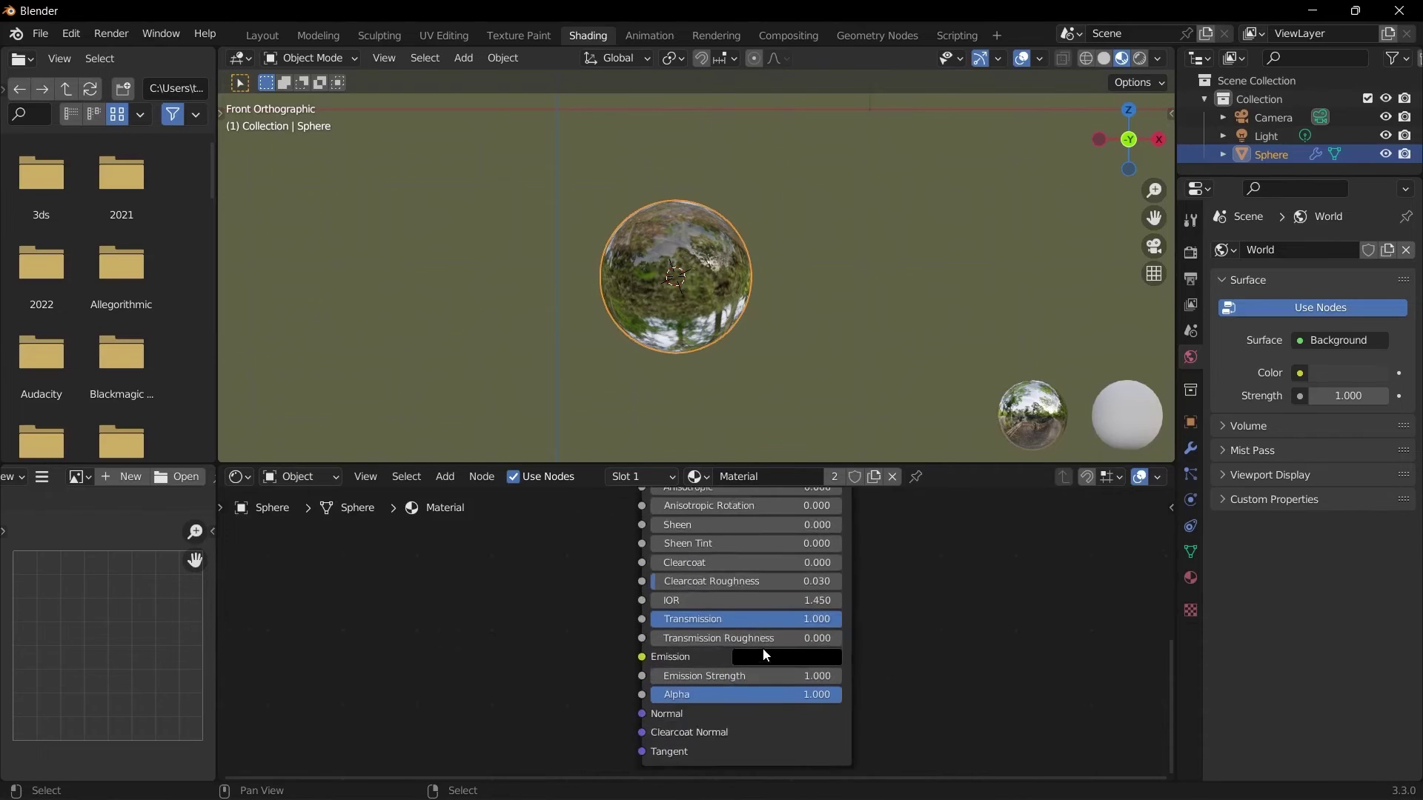
scroll(764, 650, "up", 1)
scroll(871, 370, "down", 4)
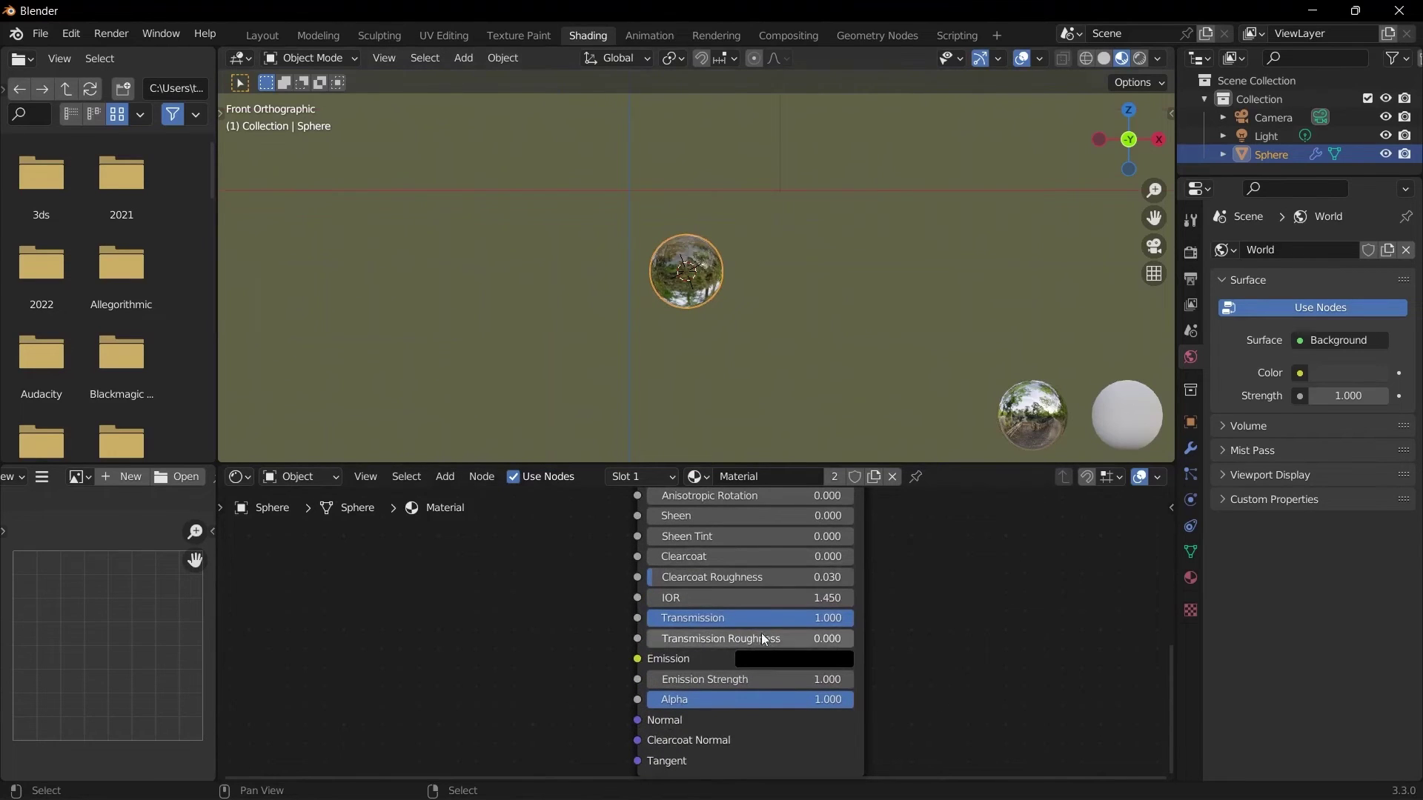
key("n")
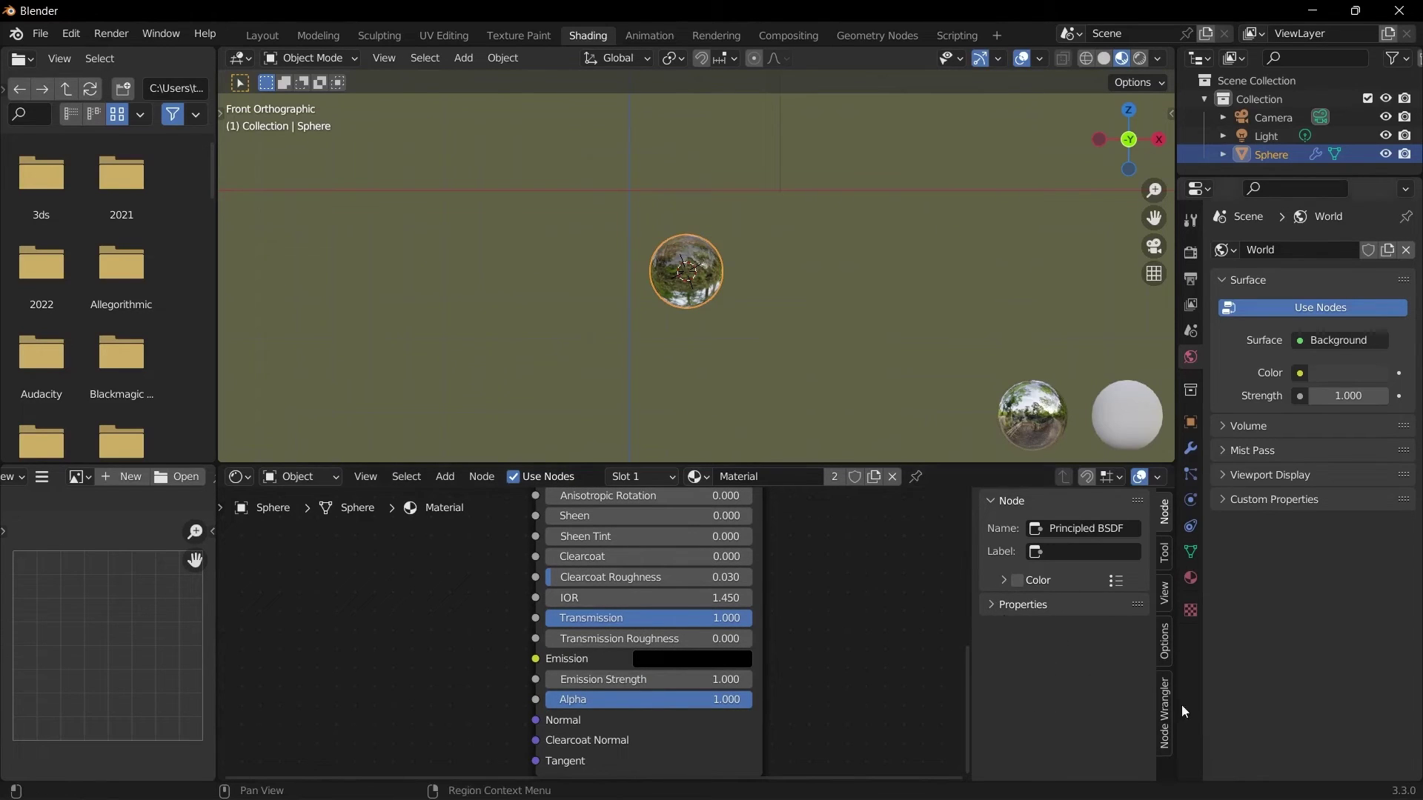
left_click(1161, 638)
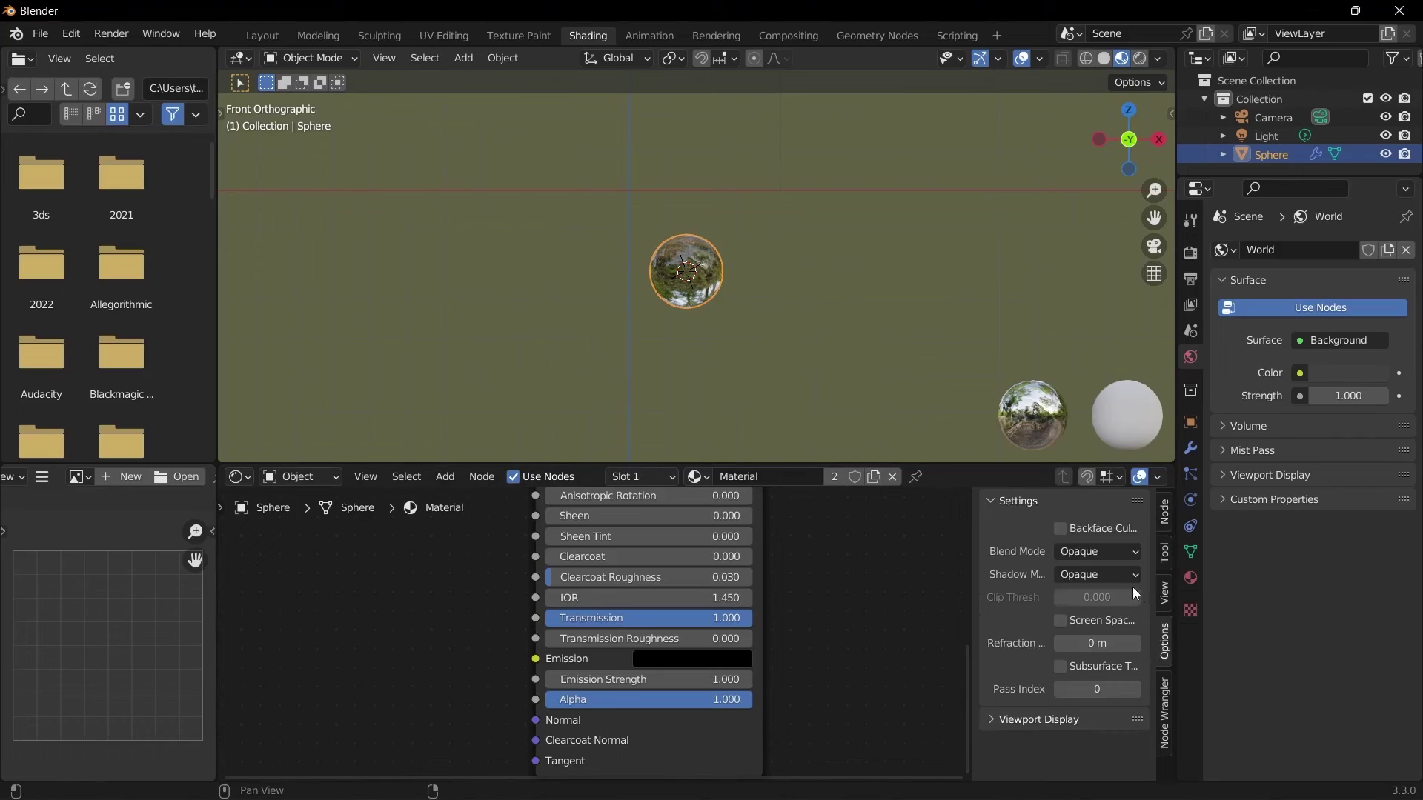
left_click(1111, 551)
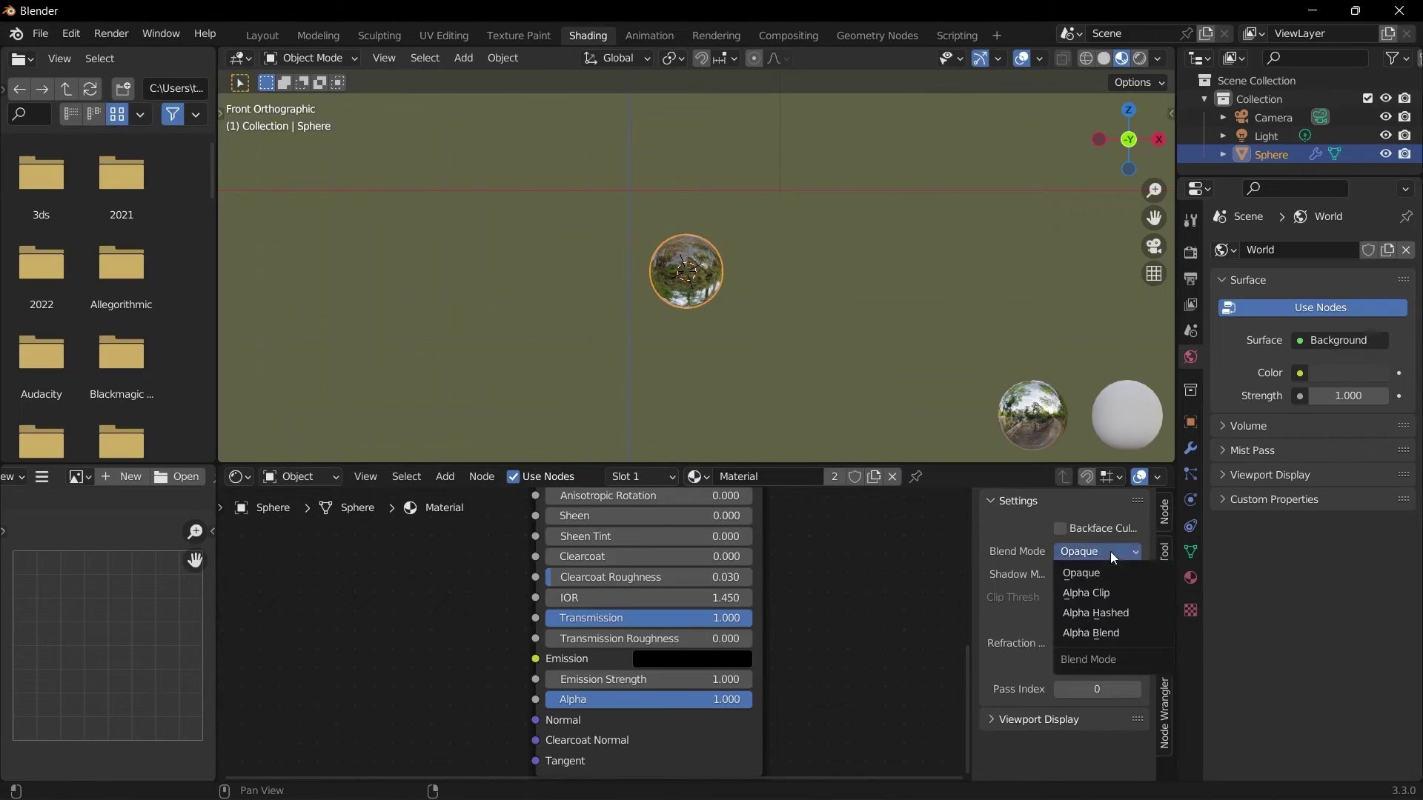
left_click(1114, 612)
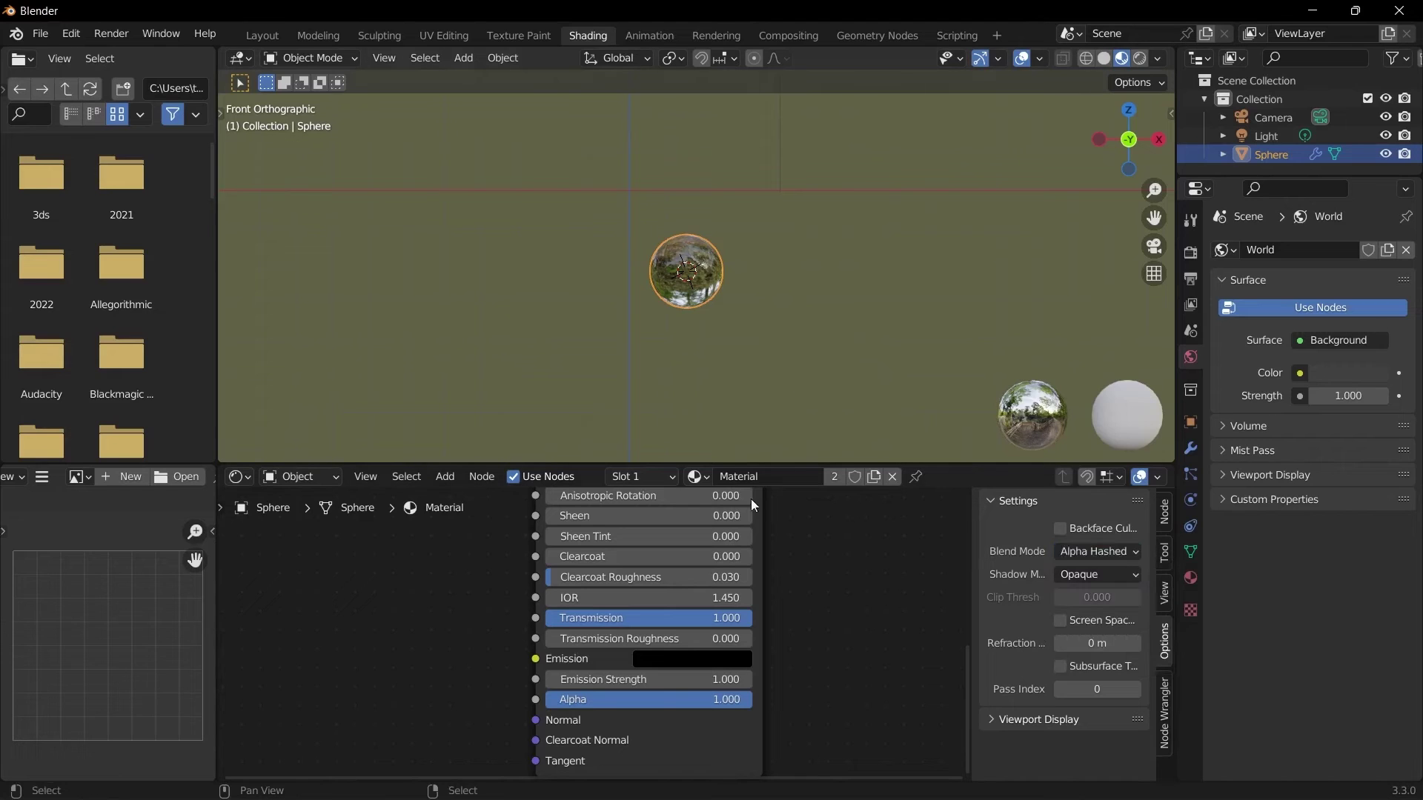
- Switch the 3D viewport to Rendered shading and view the sphere at an angle
scroll(705, 344, "up", 4)
key("z")
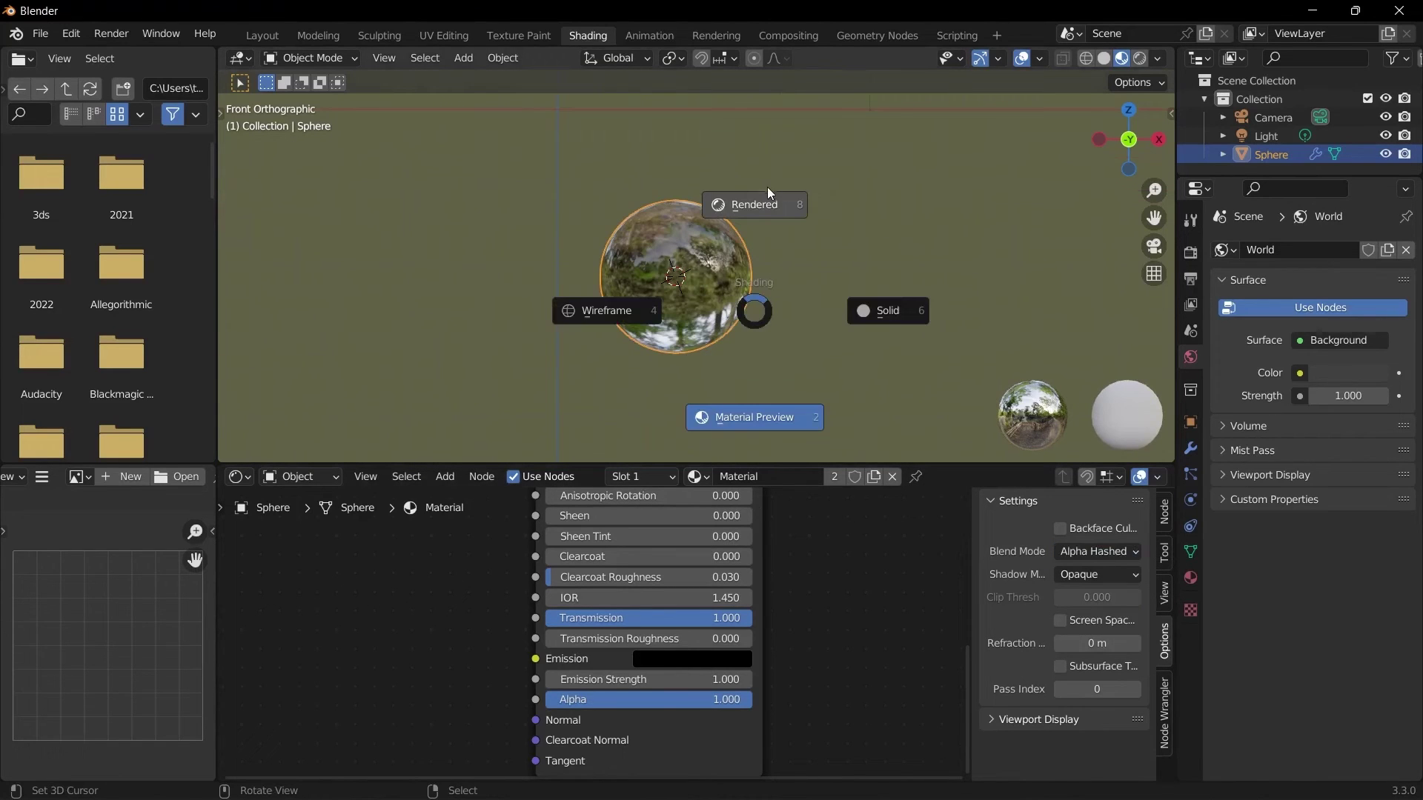
left_click(767, 233)
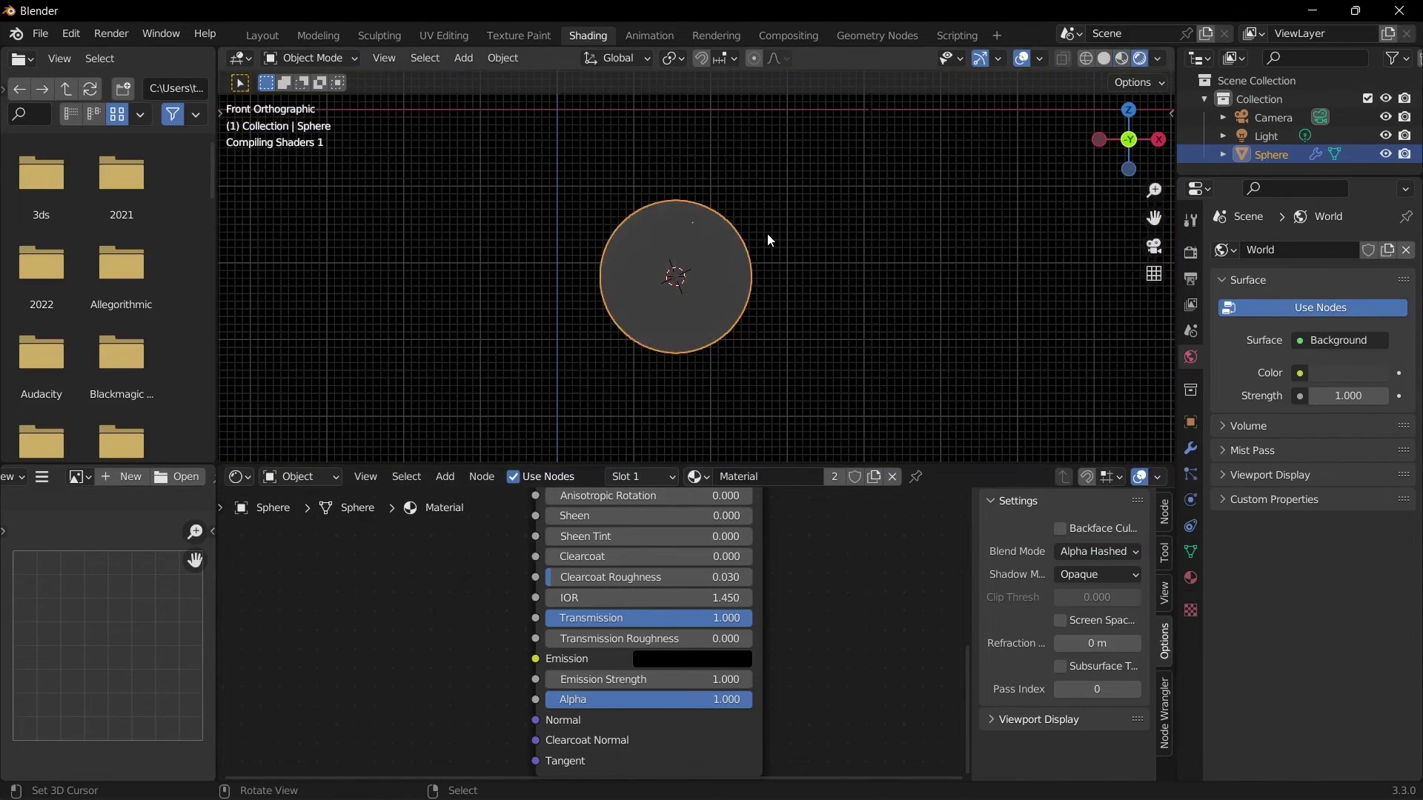
mouse_move(763, 292)
middle_mouse_down()
mouse_move(707, 296)
mouse_move(759, 295)
mouse_move(807, 359)
mouse_move(788, 318)
mouse_move(823, 305)
mouse_move(718, 303)
middle_mouse_up()
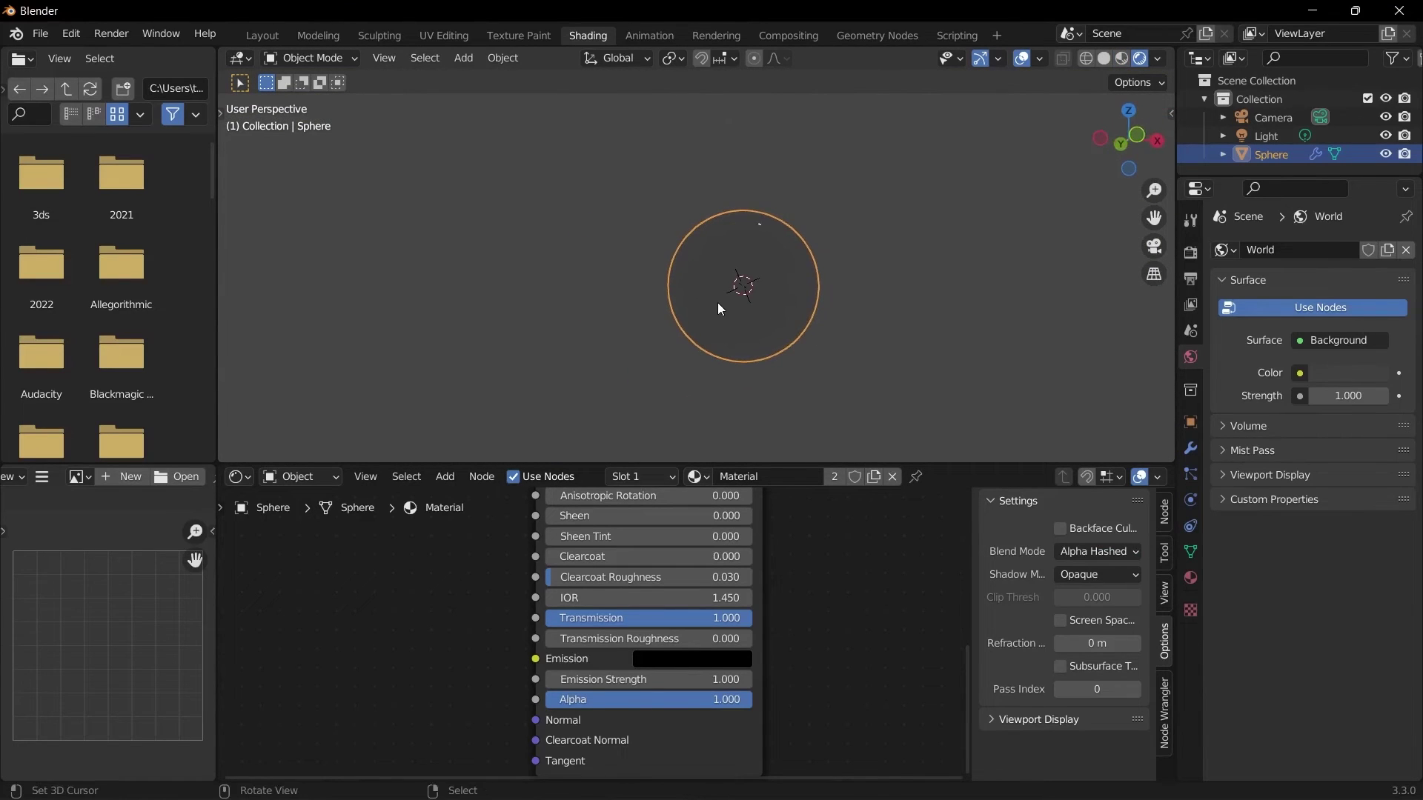
- Add a cube in top view and move it along the Y axis to sit behind the sphere
key("KP_7")
key("shift+a")
mouse_move(753, 235)
left_click(823, 254)
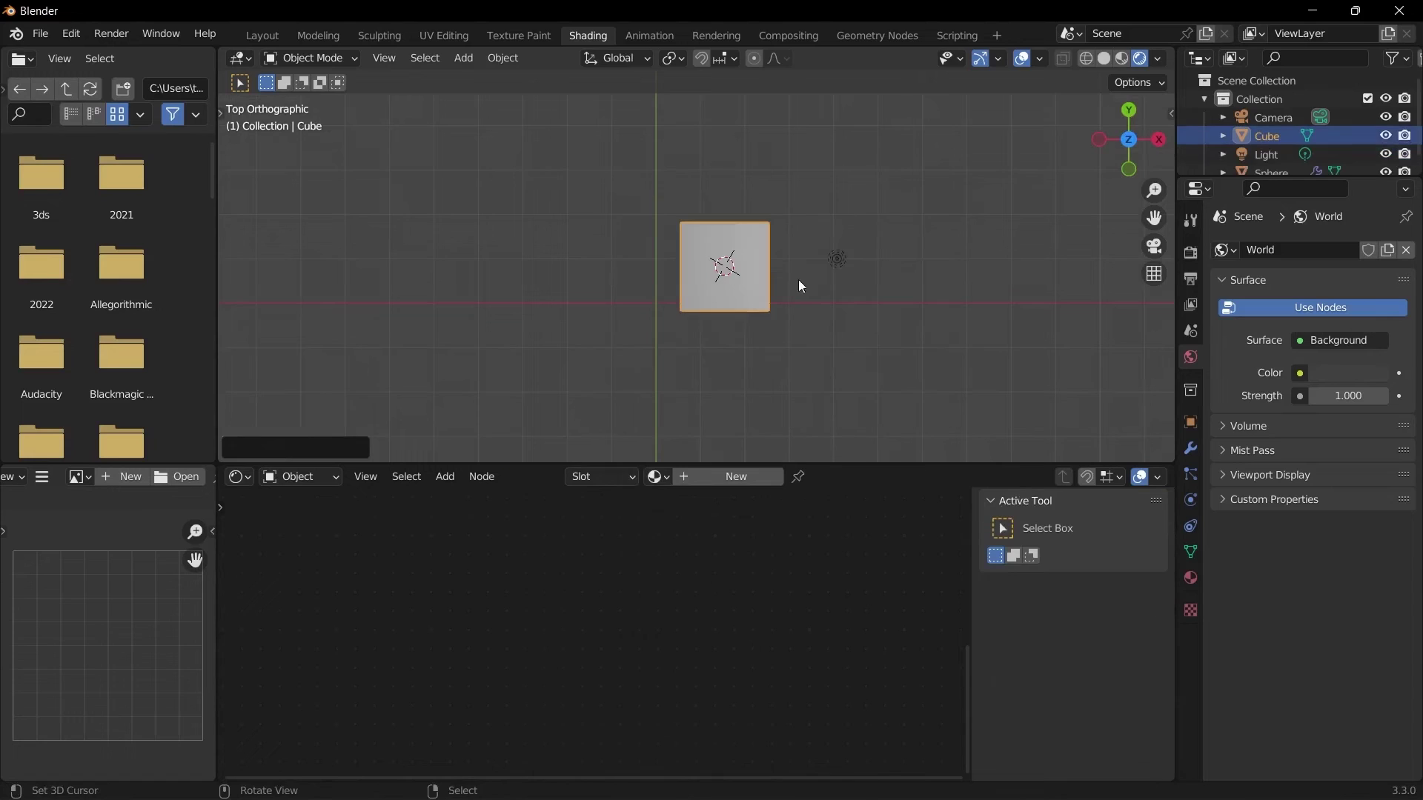
key("g")
key("y")
left_click(762, 231)
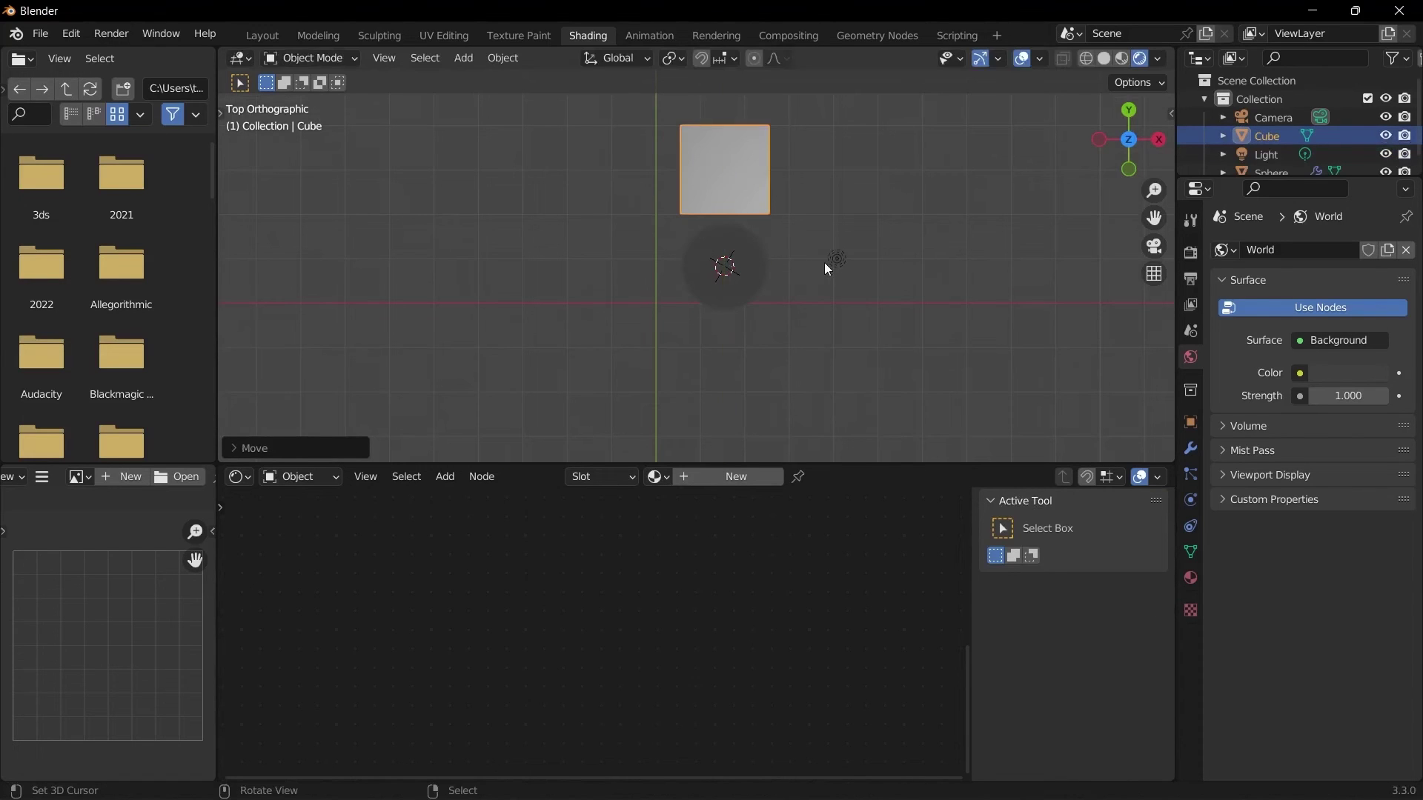
- Change the scene's point light to an Area light
left_click(834, 266)
left_click(1190, 500)
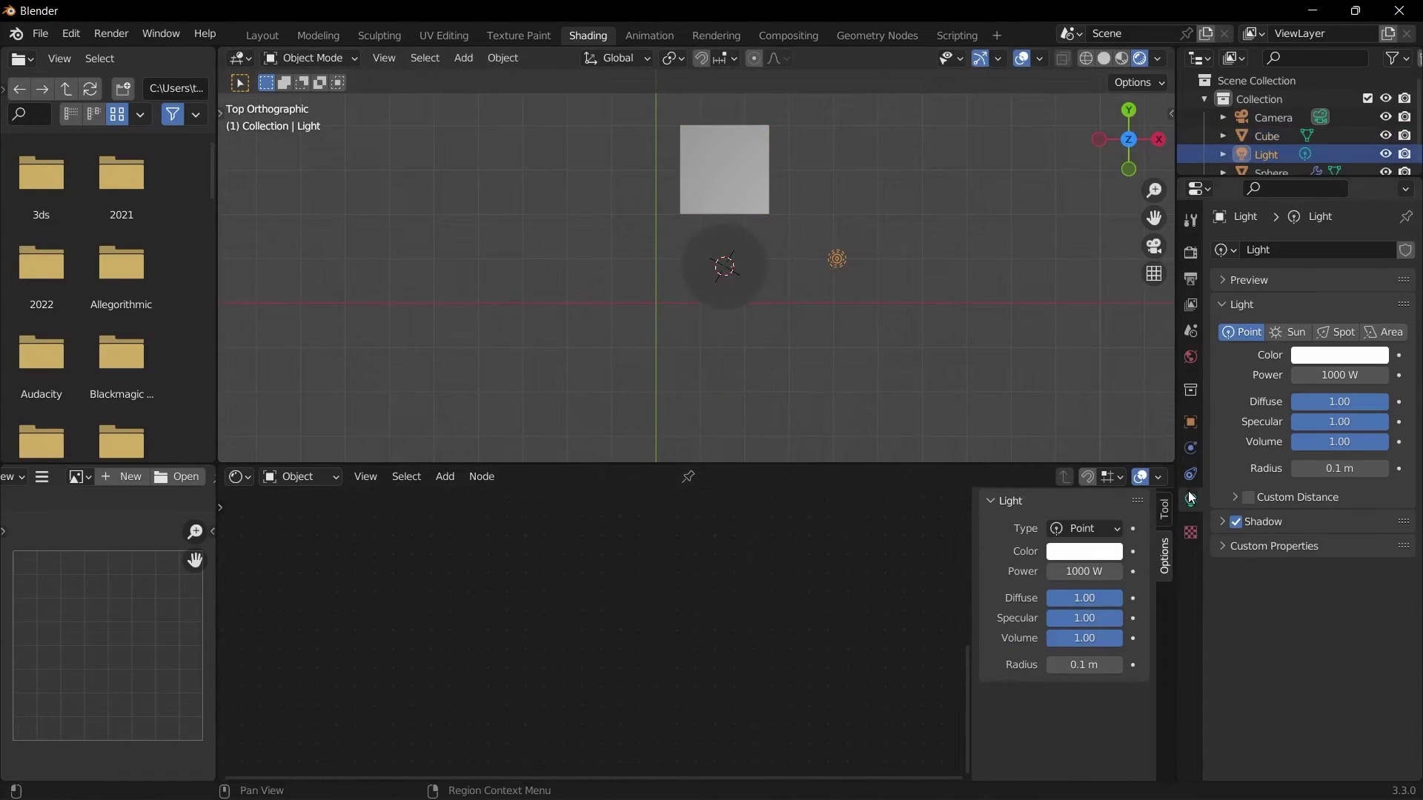
left_click(1377, 332)
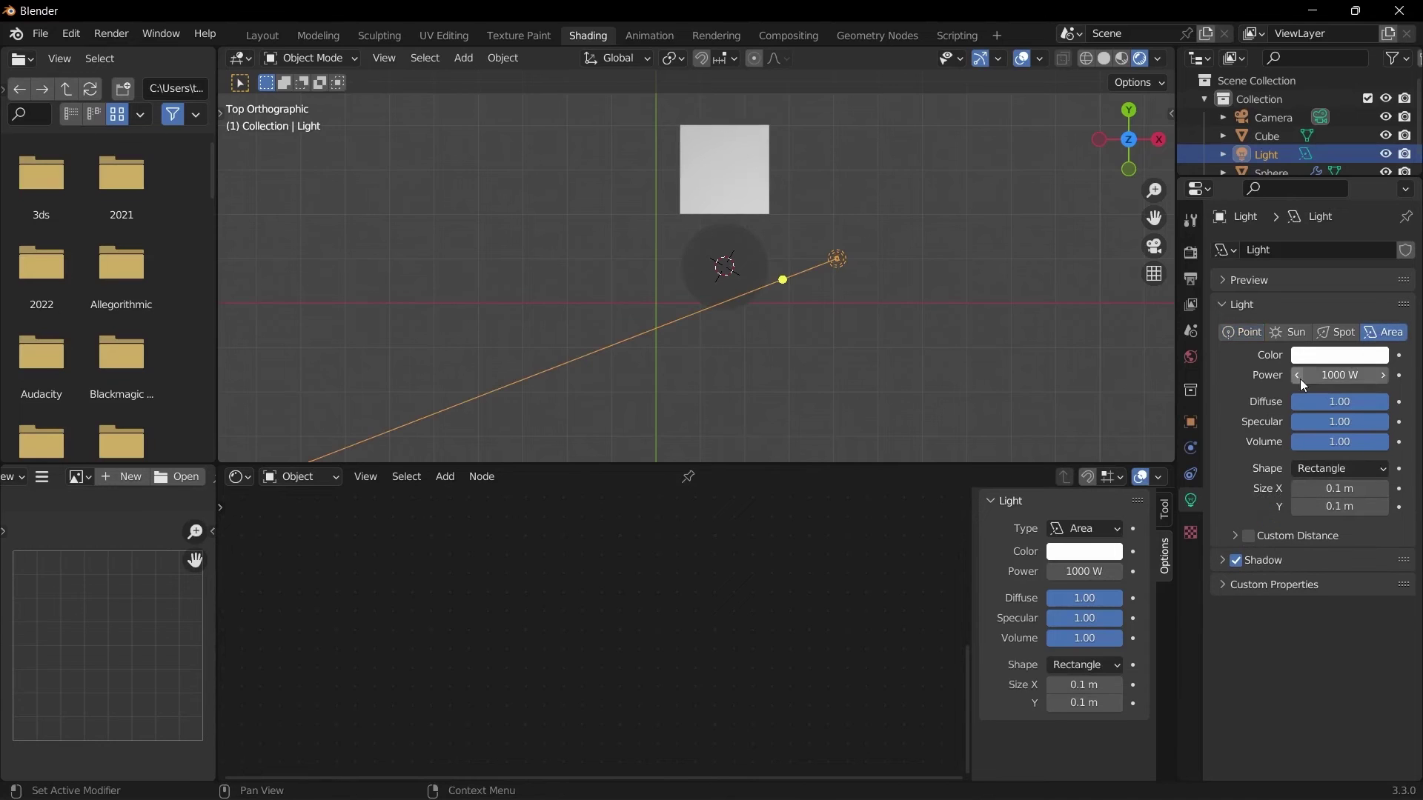
- Move the area light closer to the sphere and cube, keeping it above them
middle_click_drag(1109, 353, 564, 192)
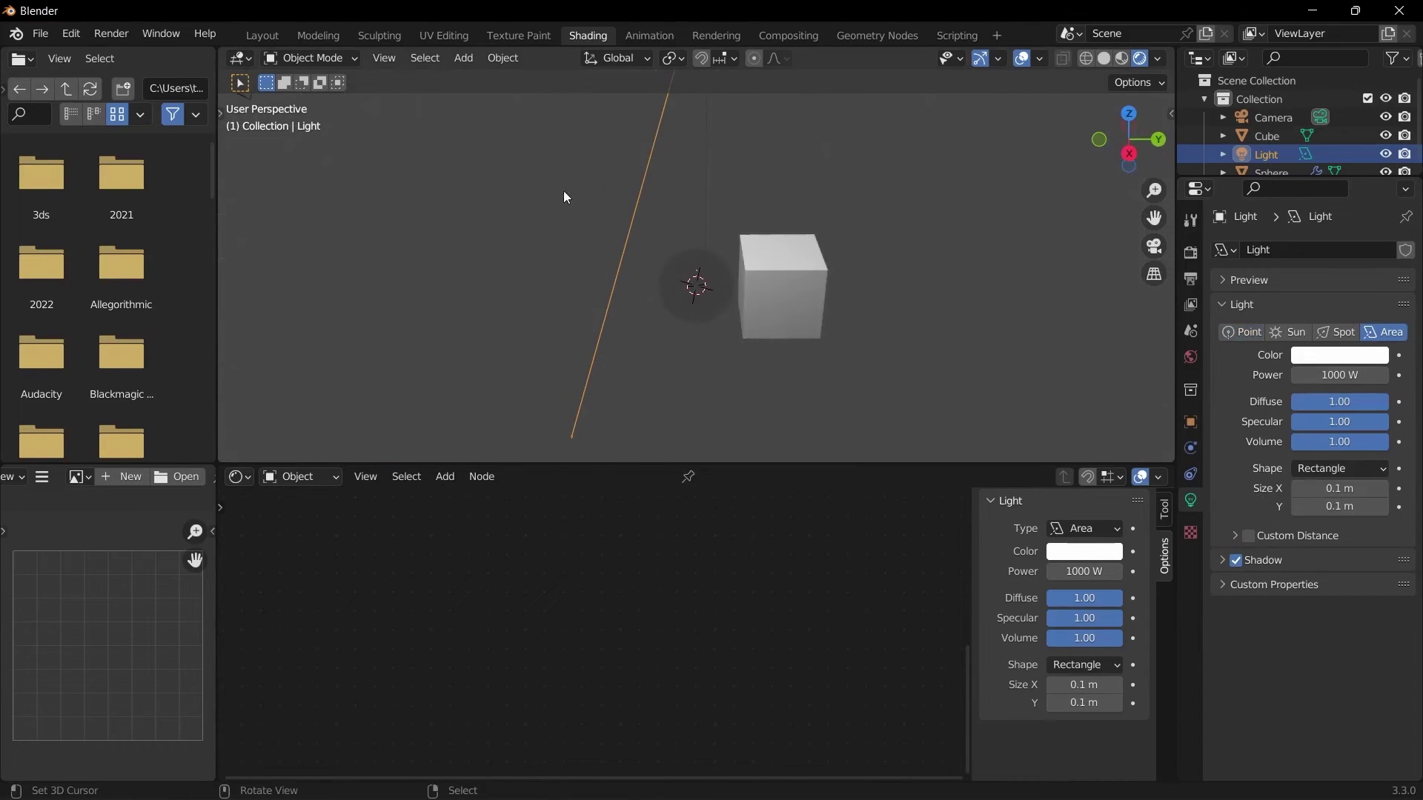
key("g")
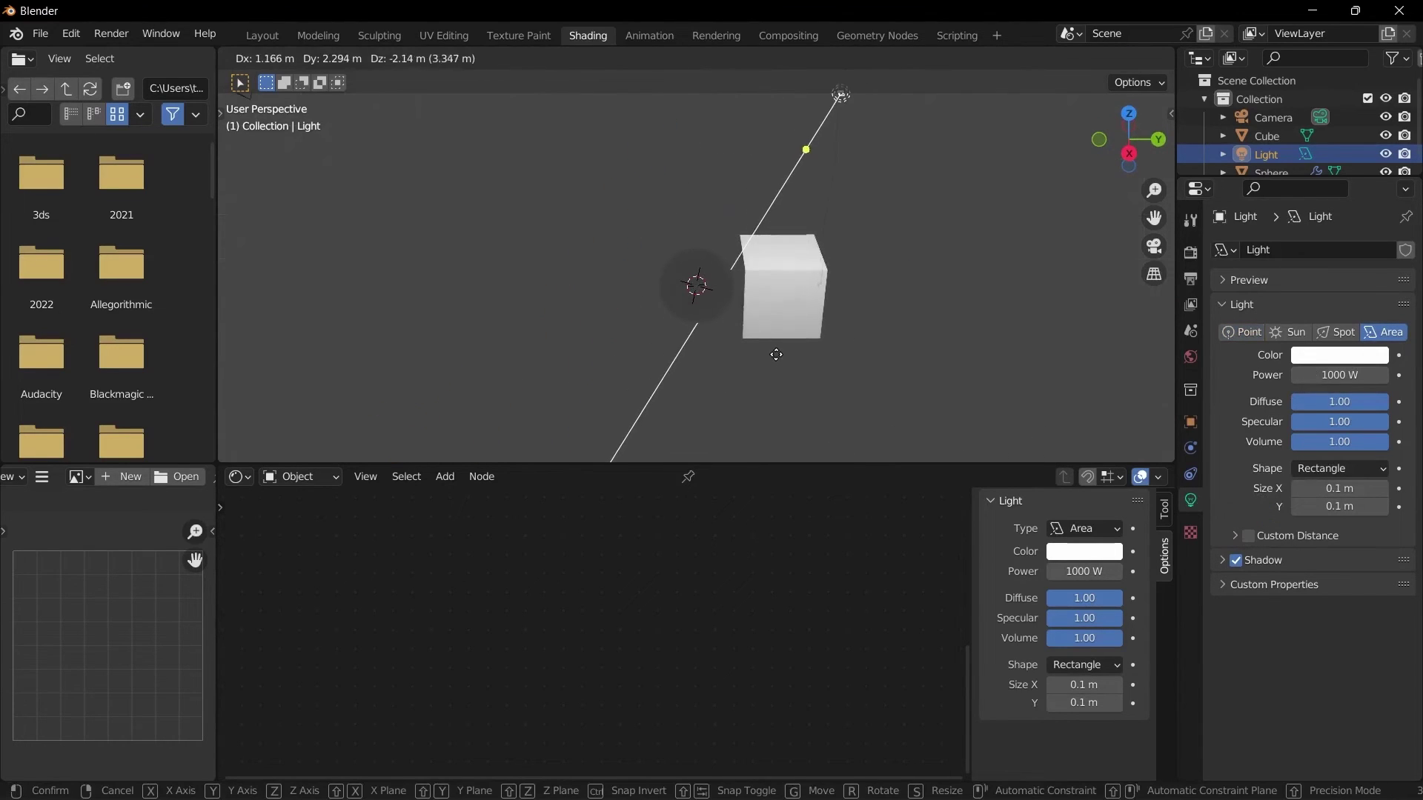
left_click(825, 341)
middle_click_drag(825, 341, 786, 308)
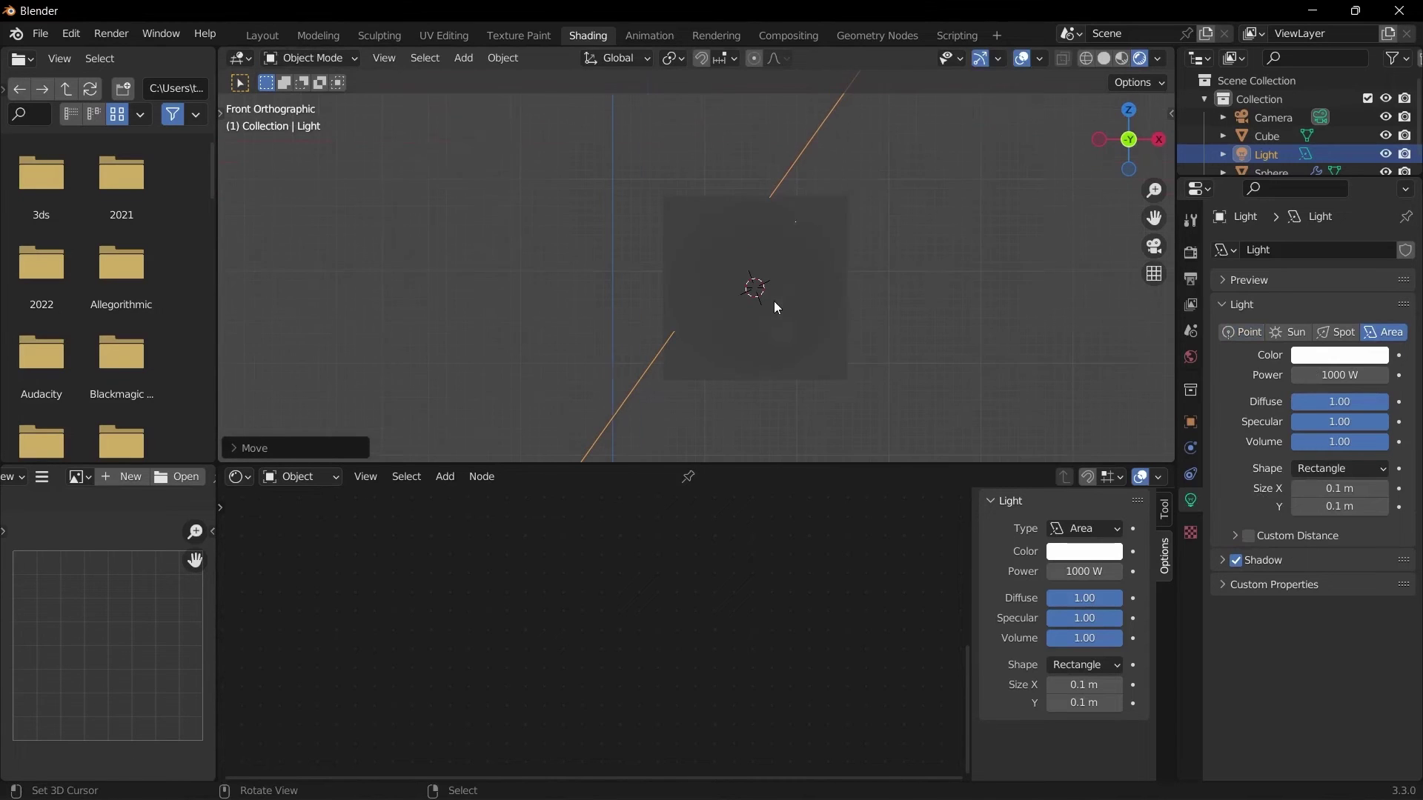
- Scale up the sphere in front view until it covers the cube behind it
left_click(790, 299)
key("s")
left_click(953, 292)
scroll(974, 269, "down", 4)
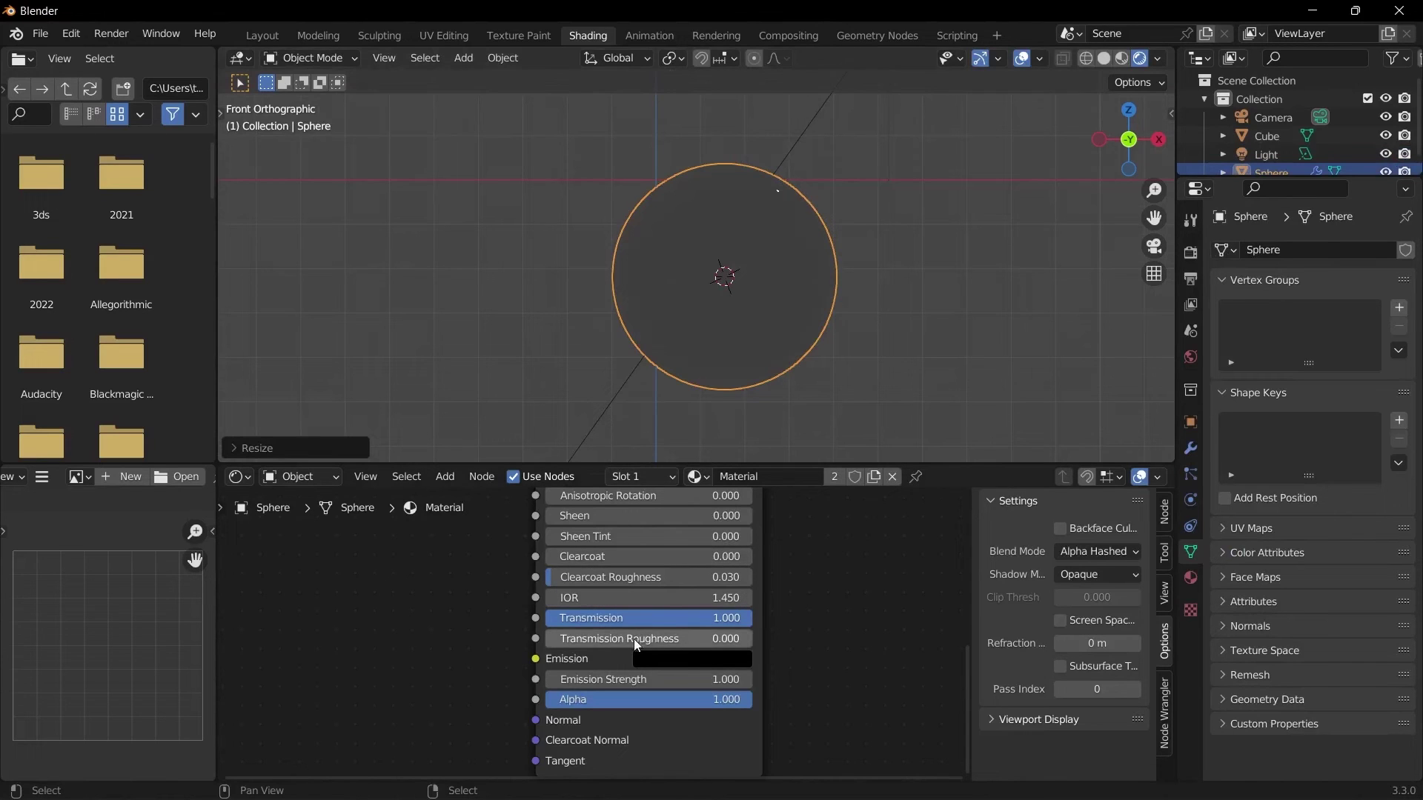
- Move the cube along the Y axis, farther away behind the sphere
middle_click_drag(831, 198, 697, 268)
left_click(788, 256)
key("g")
key("y")
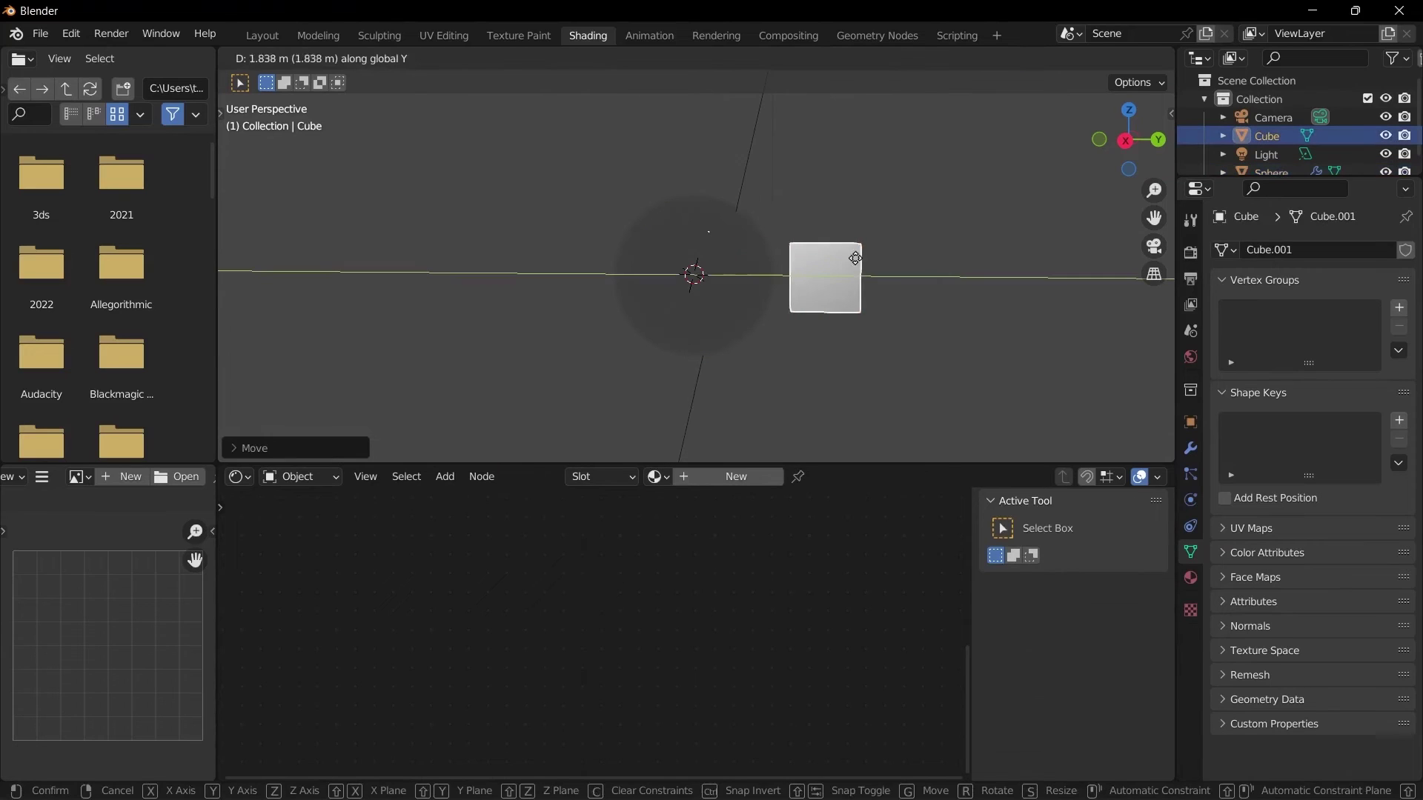
left_click(901, 274)
- Enable Screen Space Reflections with Refraction in the Eevee render settings
left_click(743, 253)
middle_click_drag(756, 228, 880, 259)
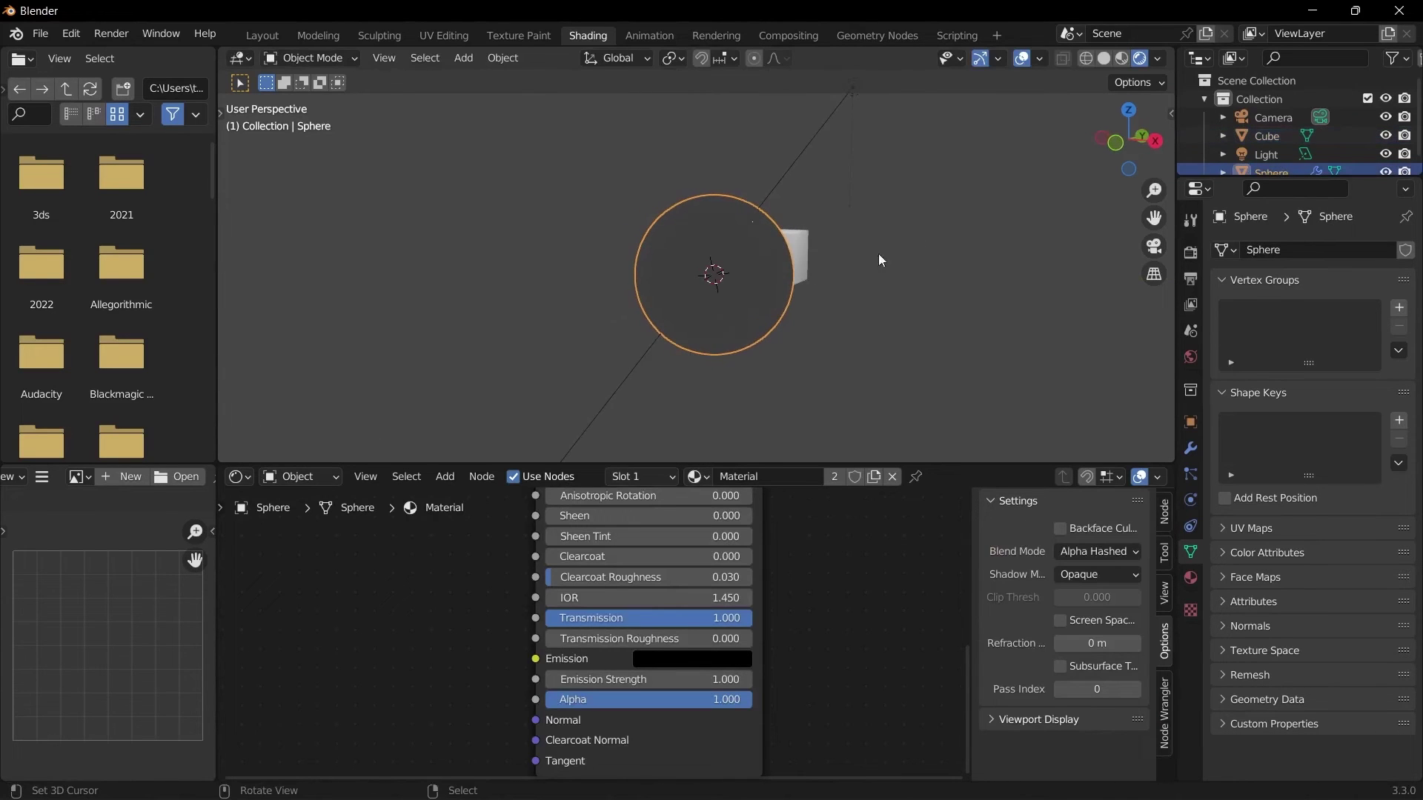
scroll(815, 374, "down", 3)
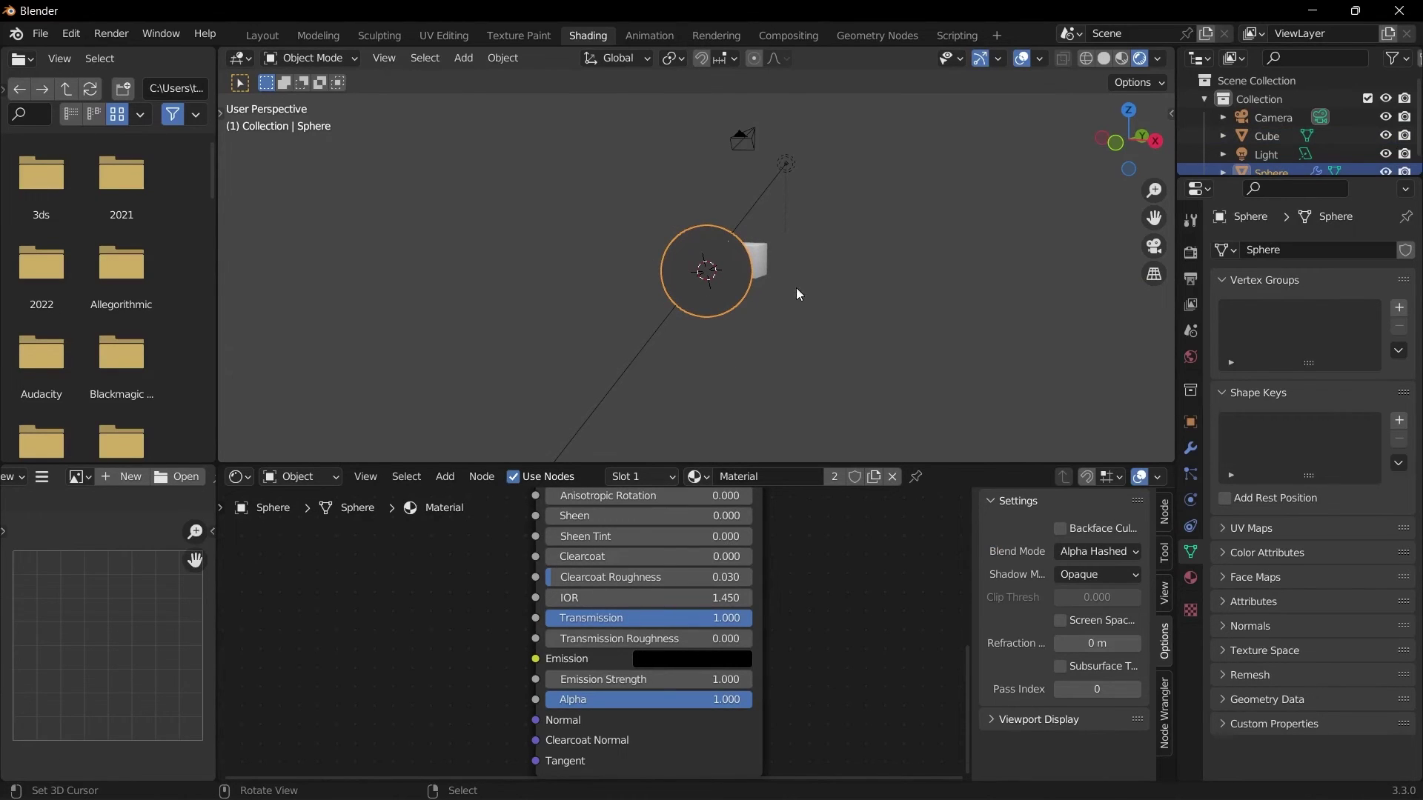
left_click(1191, 252)
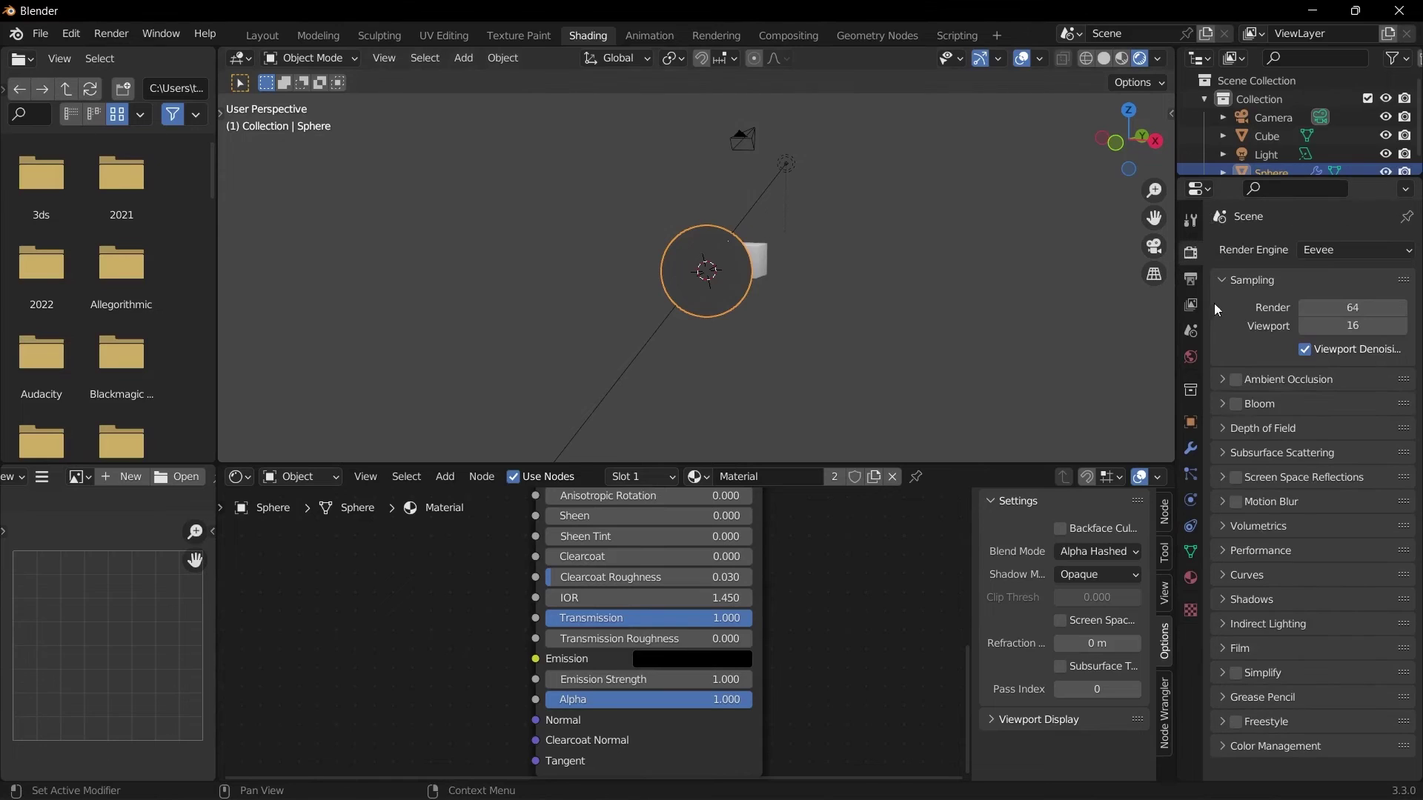
left_click(1235, 477)
left_click(1222, 477)
left_click(1298, 505)
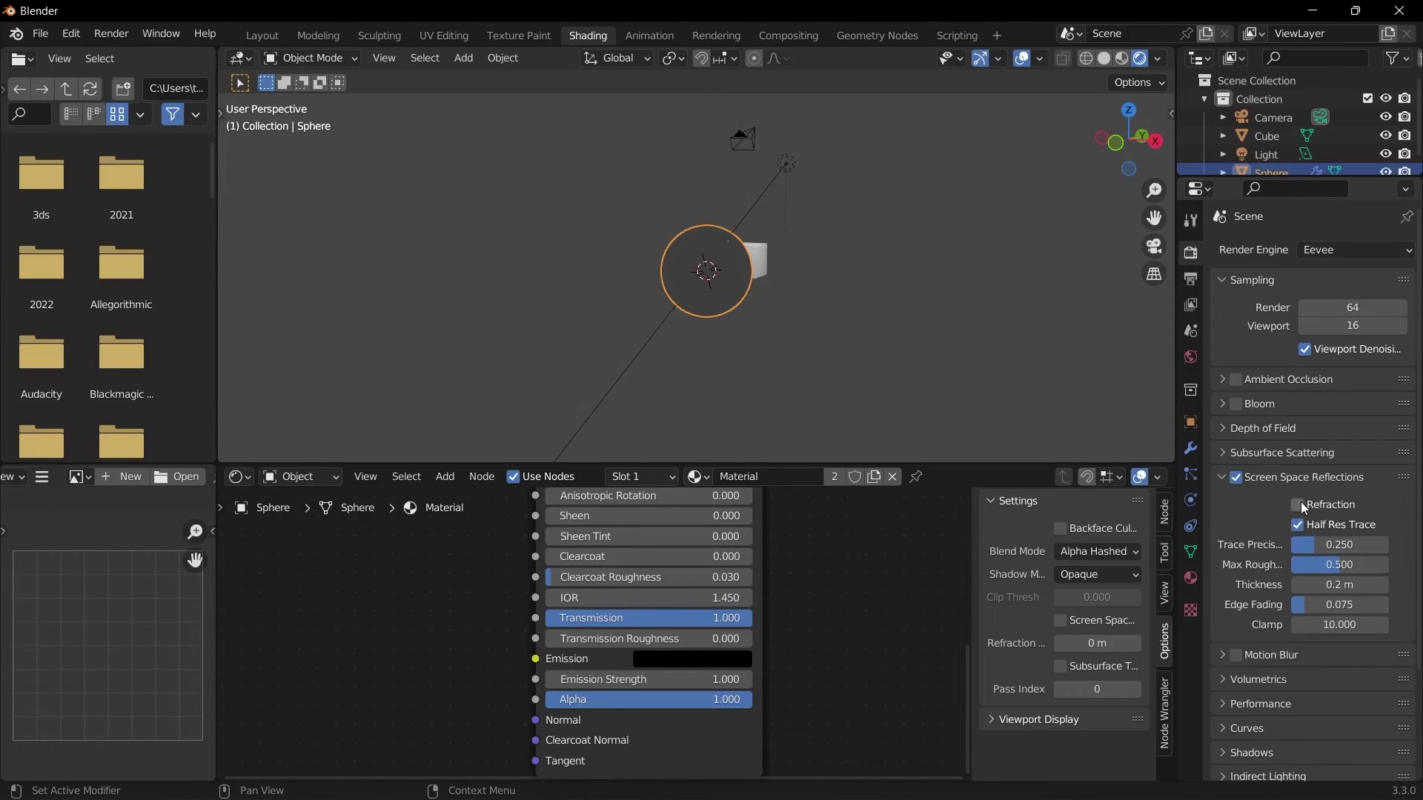
- Enable Screen Space Refraction in the sphere's material settings and view the cube through the glass
middle_click_drag(896, 362, 676, 338)
scroll(758, 306, "up", 8)
scroll(757, 305, "down", 4)
scroll(837, 548, "down", 5)
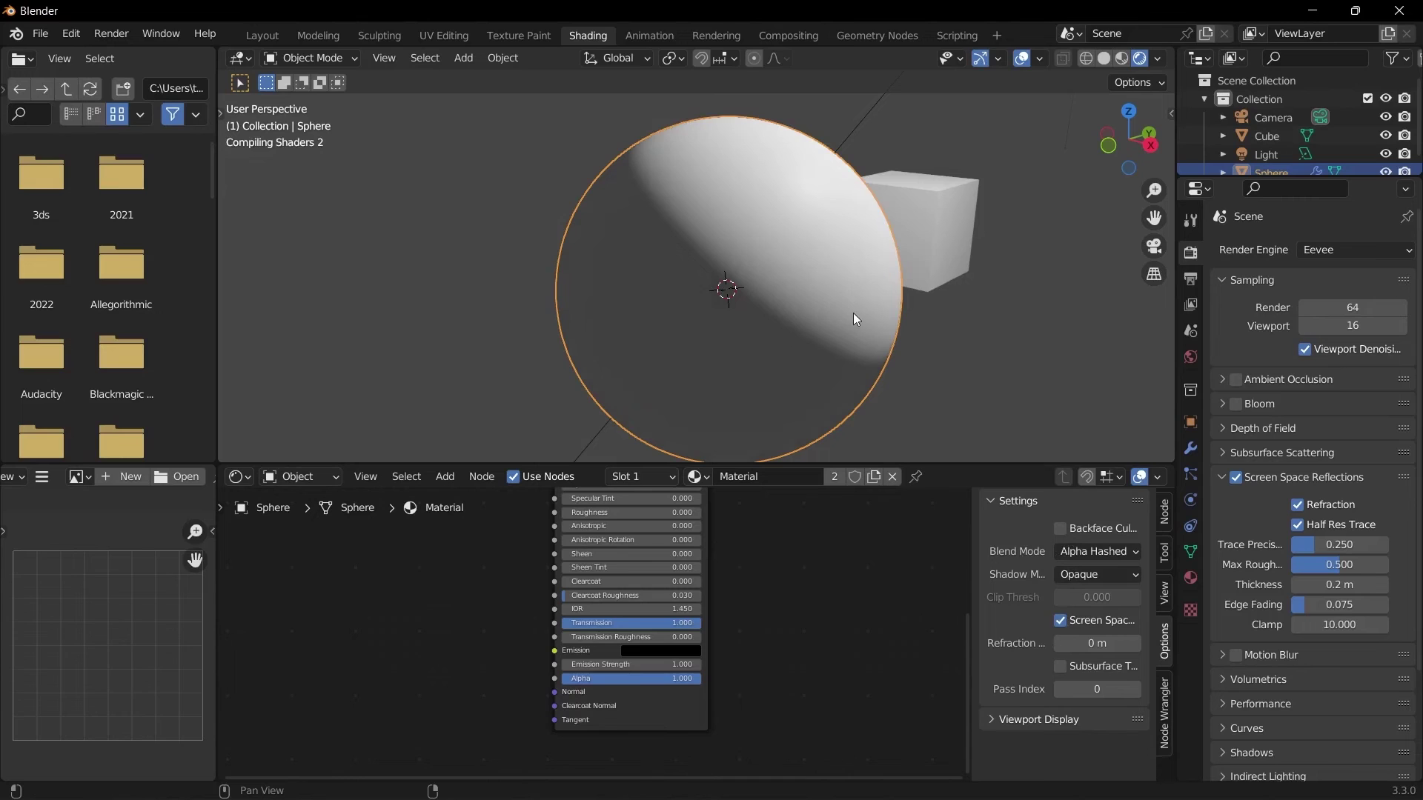
scroll(852, 298, "down", 3)
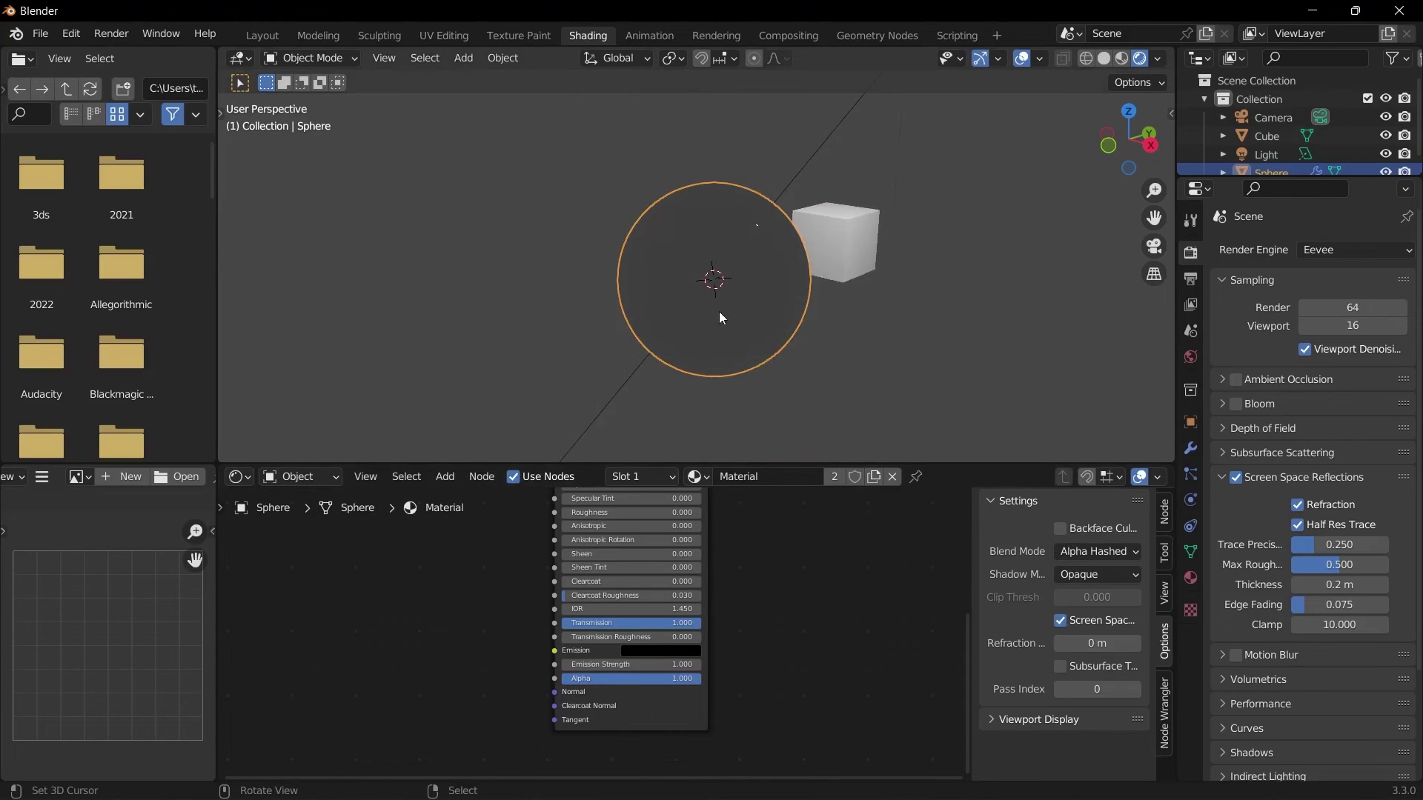
mouse_move(721, 314)
middle_mouse_down("alt")
mouse_move(866, 250)
mouse_move(836, 273)
mouse_move(764, 273)
middle_mouse_up("alt")
scroll(814, 277, "down", 4)
- Scale down the cube behind the sphere in front view to about 0.165 of its size
left_click(794, 252)
key("KP_1")
scroll(970, 314, "up", 4)
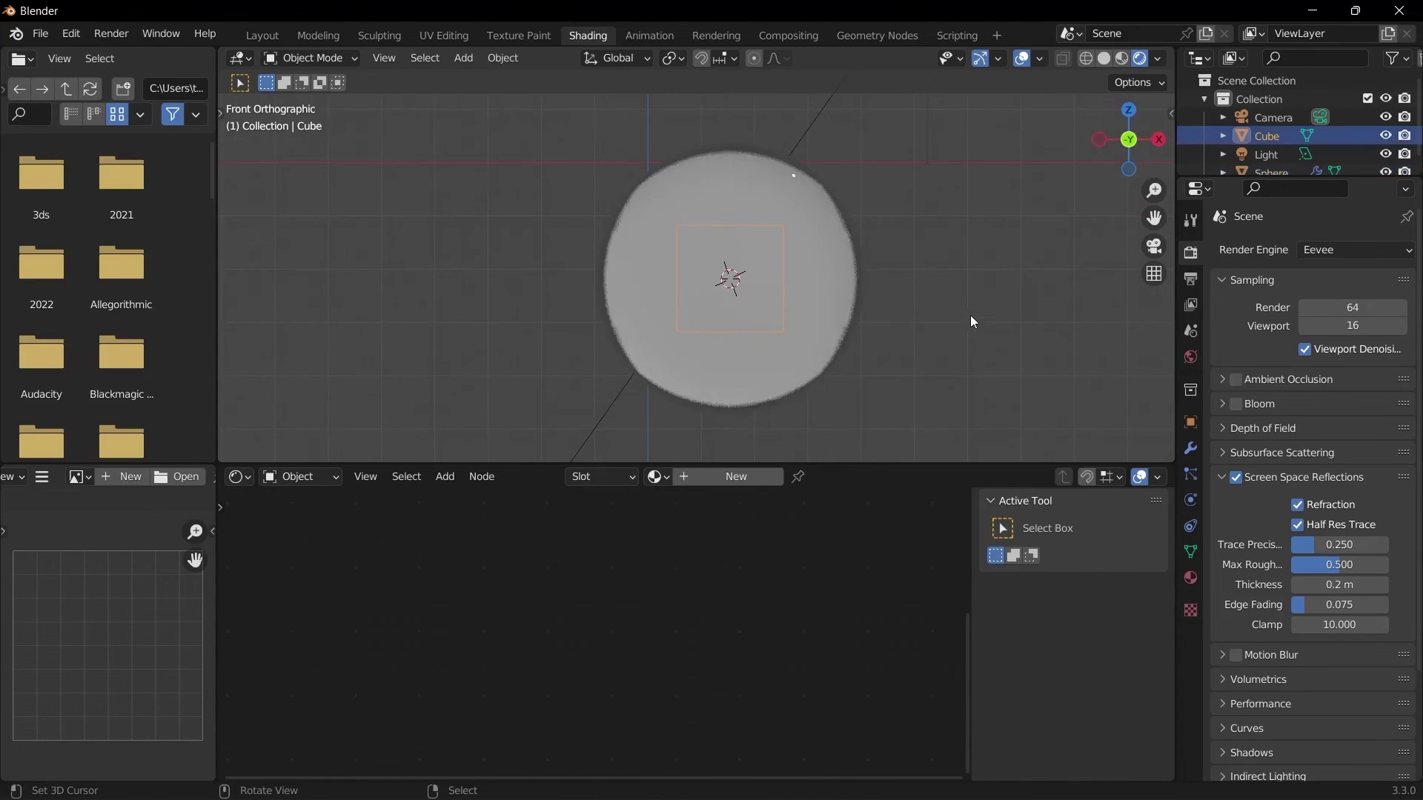
key("s")
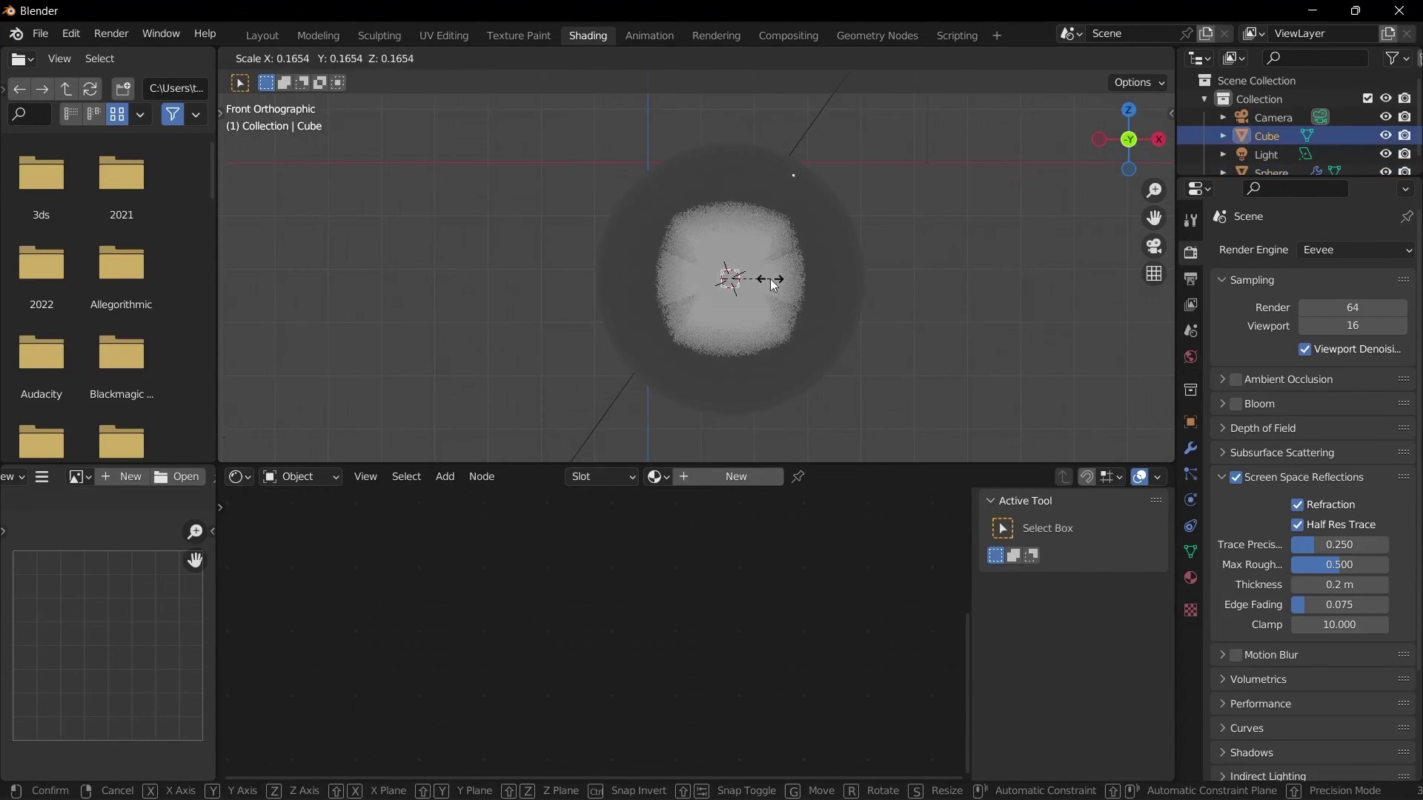
left_click(771, 278)
- Examine the refraction of the small cube through the sphere from several angles and check the material's Transmission value
left_click(781, 237)
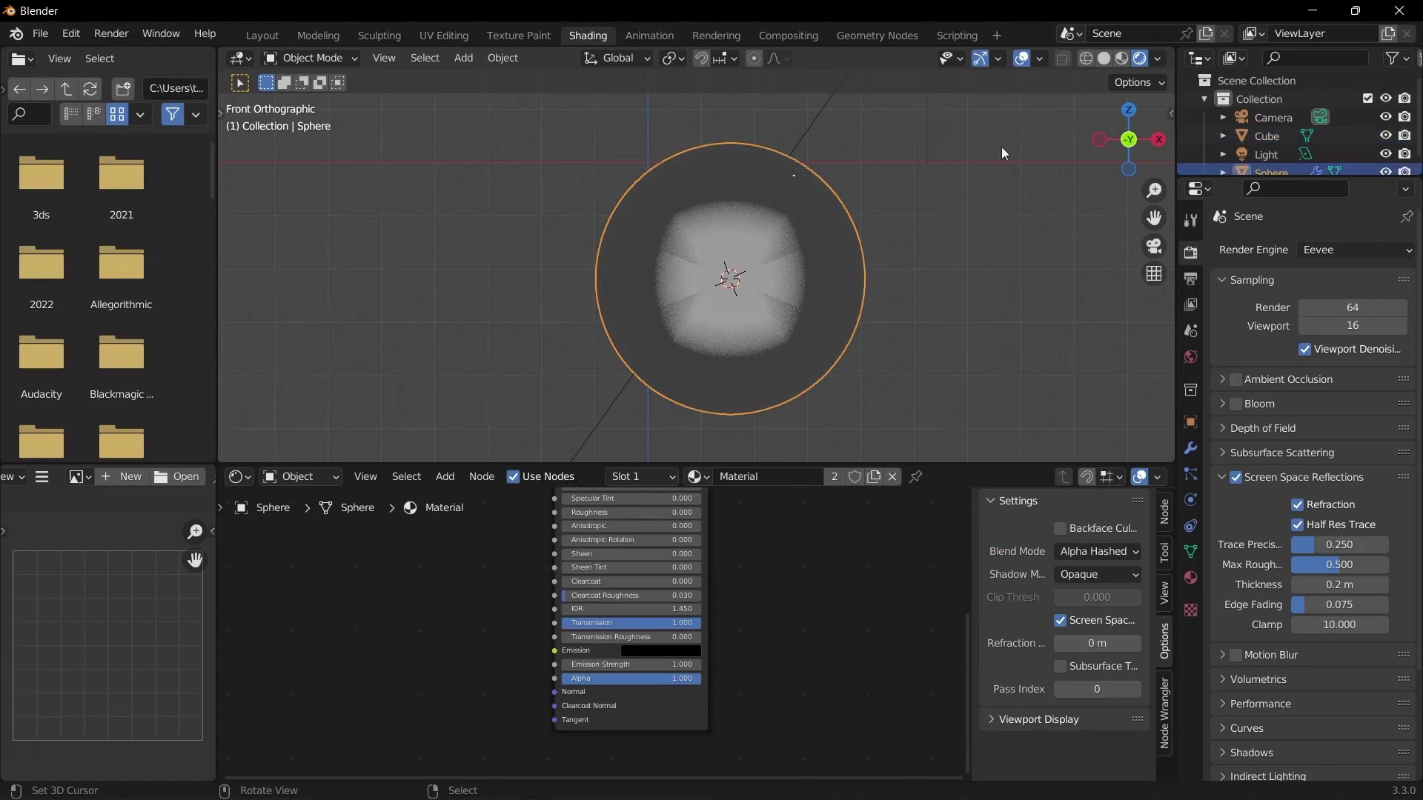
scroll(837, 250, "down", 3)
scroll(800, 207, "up", 2)
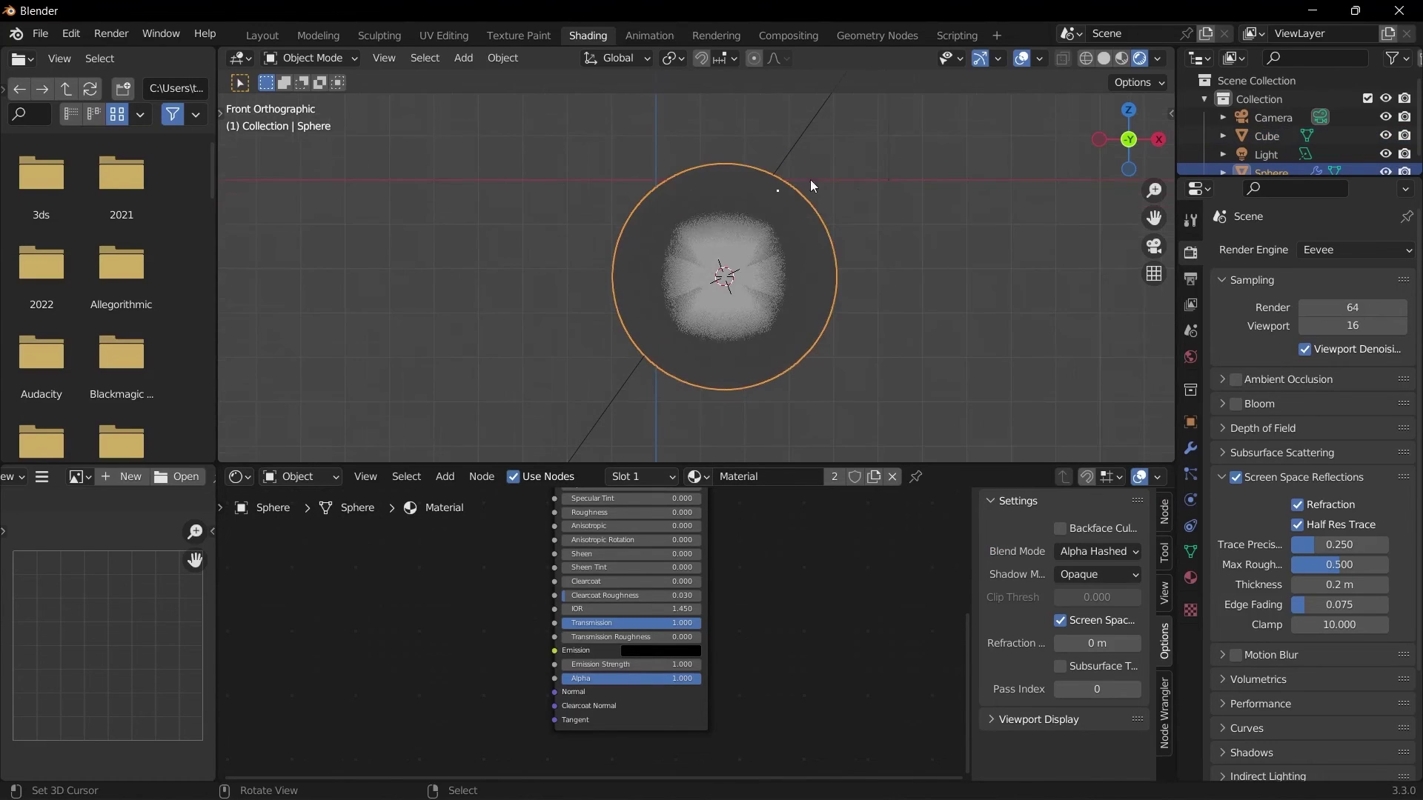
scroll(601, 279, "down", 2)
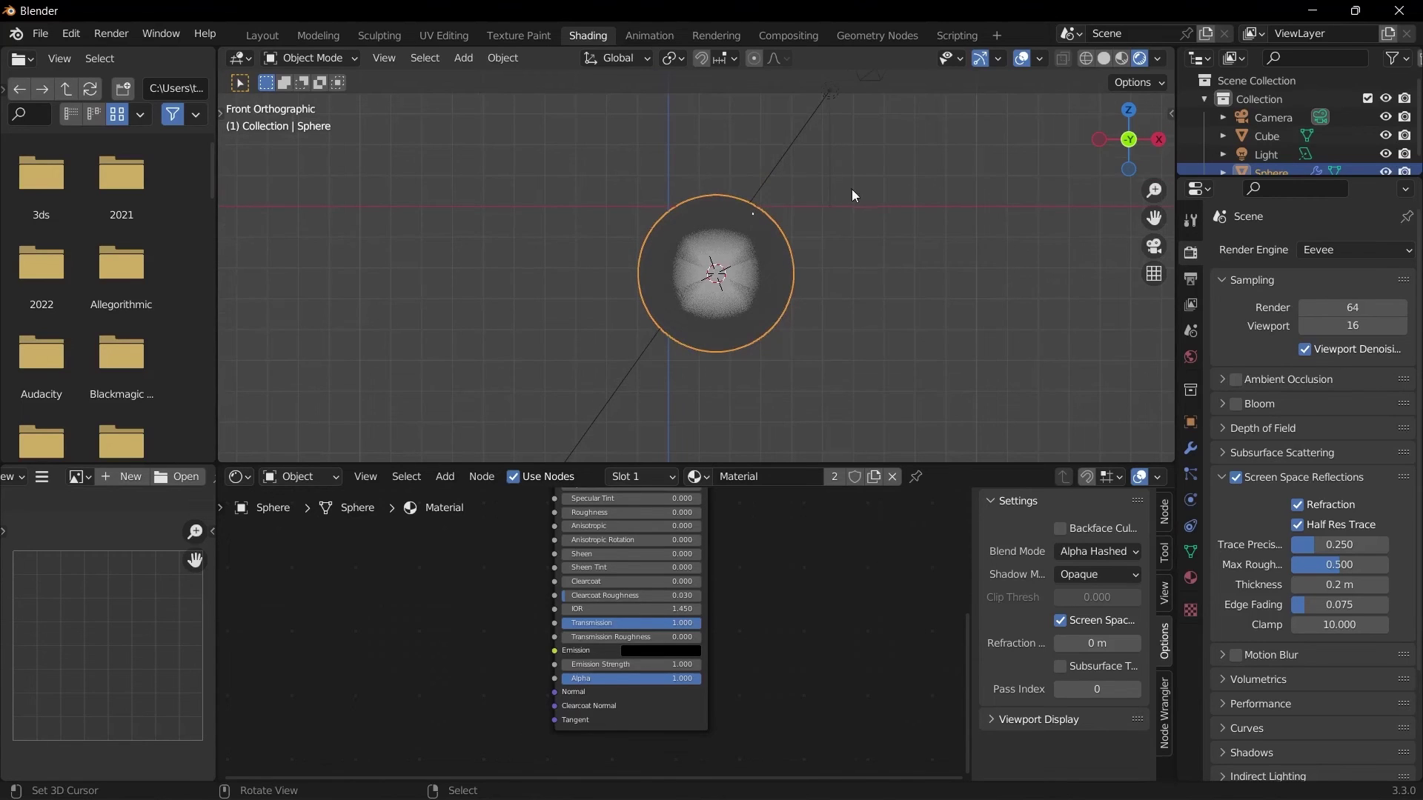
middle_click_drag(851, 196, 855, 441)
scroll(684, 631, "up", 1)
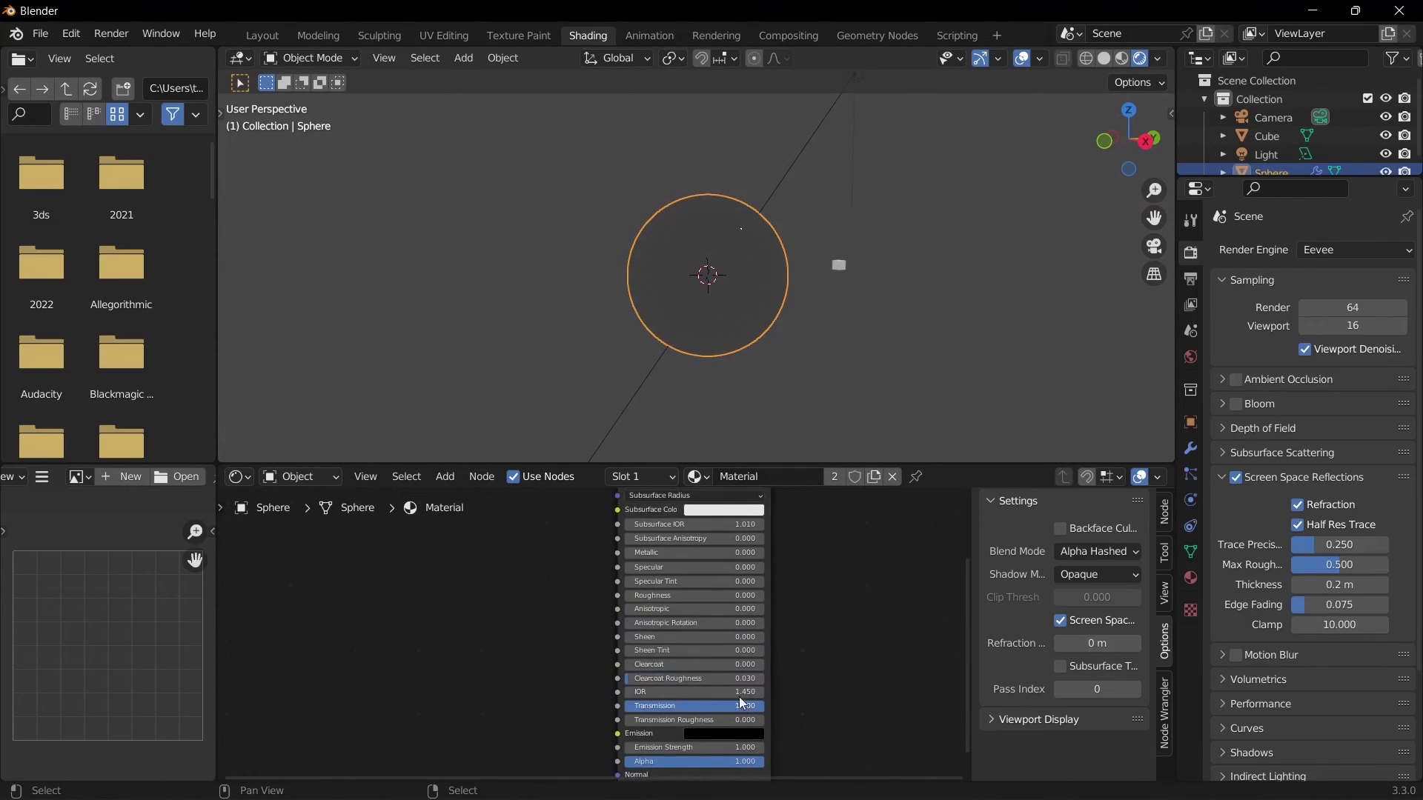
left_click(724, 714)
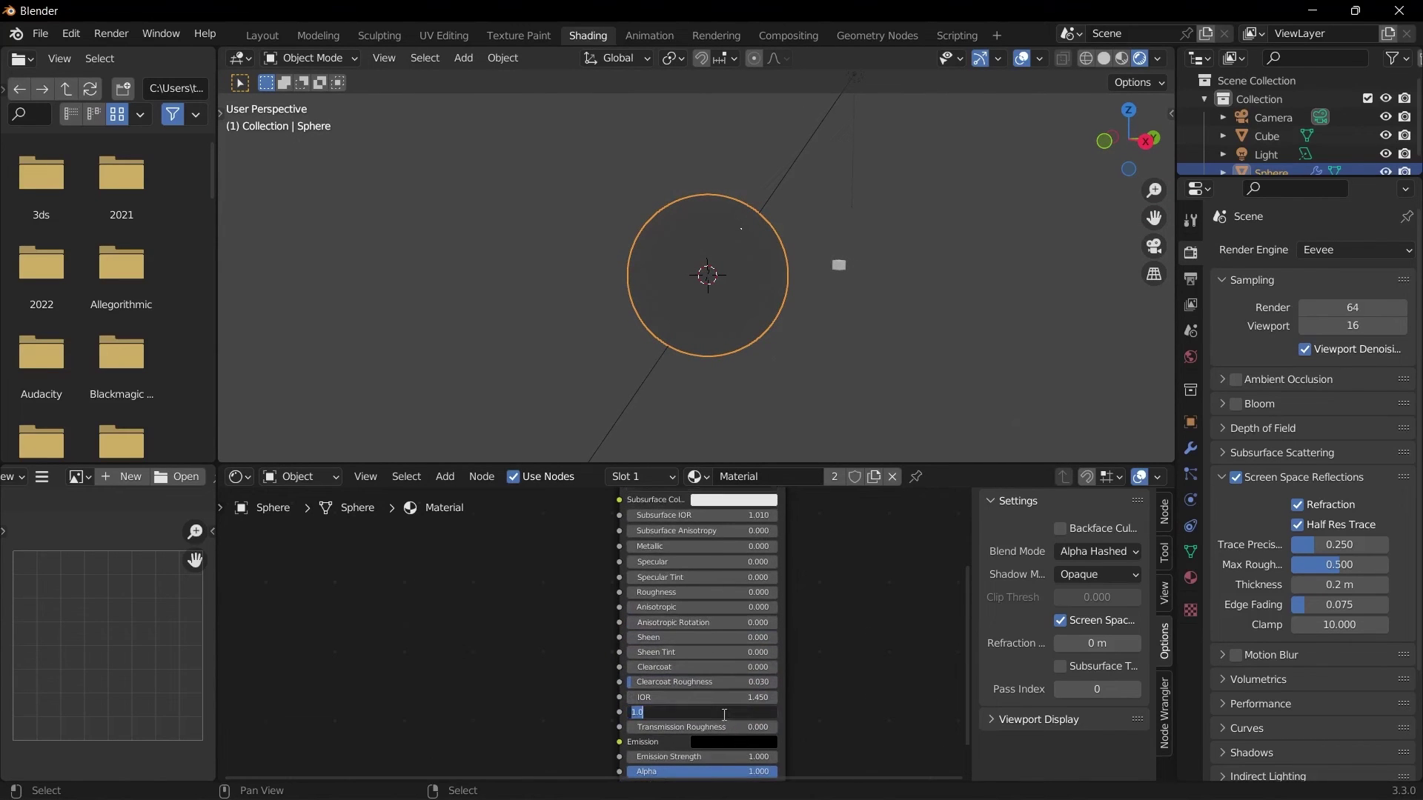
key("Return")
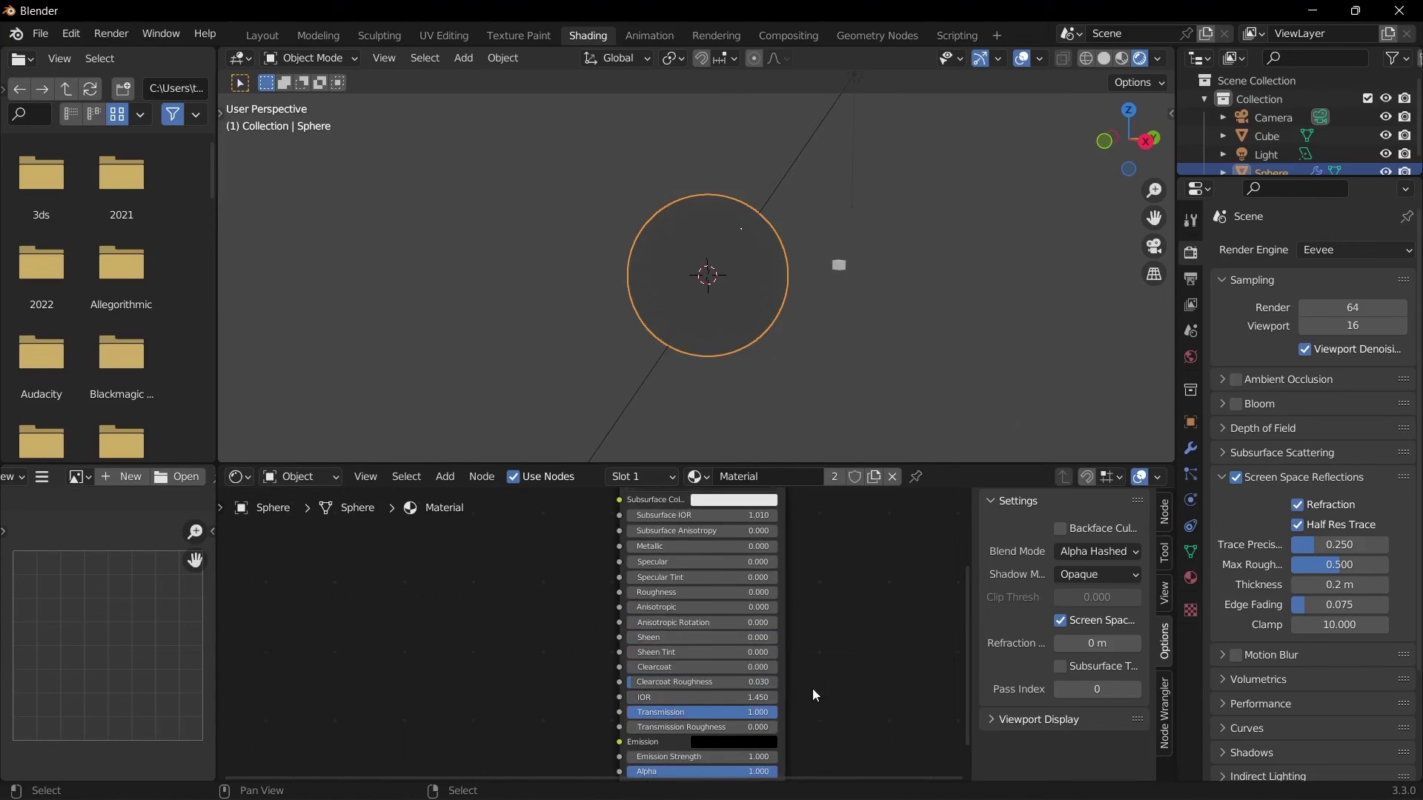
middle_click_drag(812, 688, 808, 639)
middle_click_drag(793, 349, 825, 345)
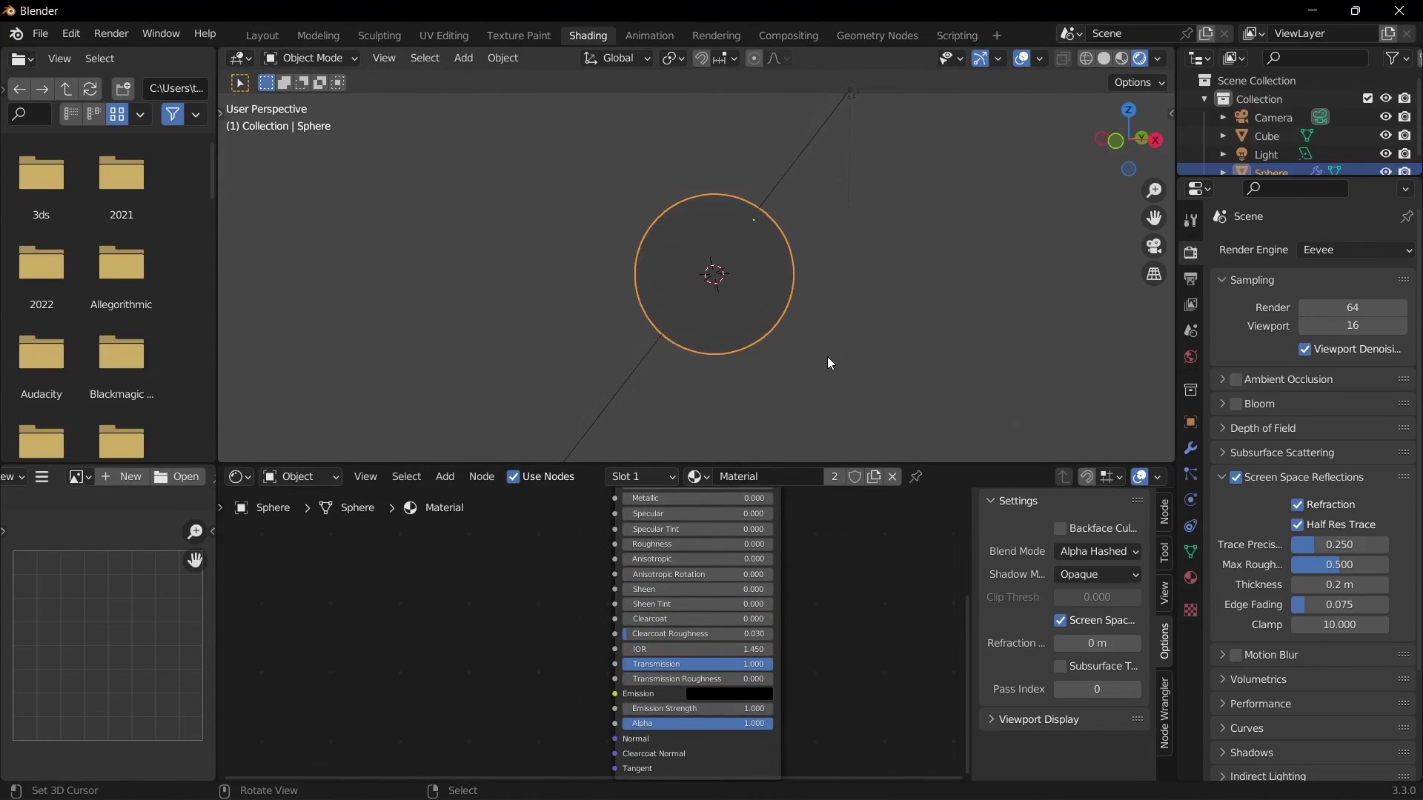
scroll(828, 357, "up", 2)
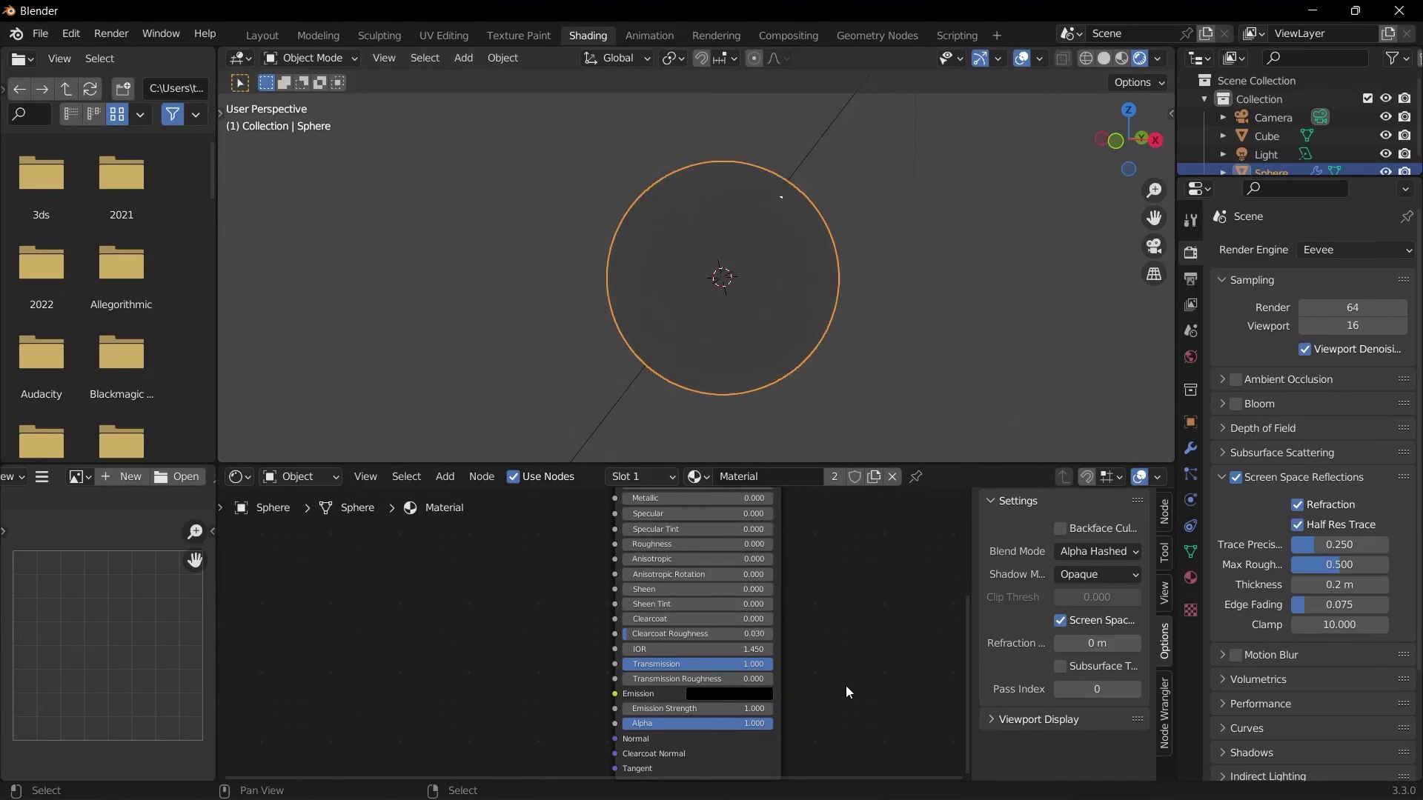
middle_click_drag(938, 338, 861, 351)
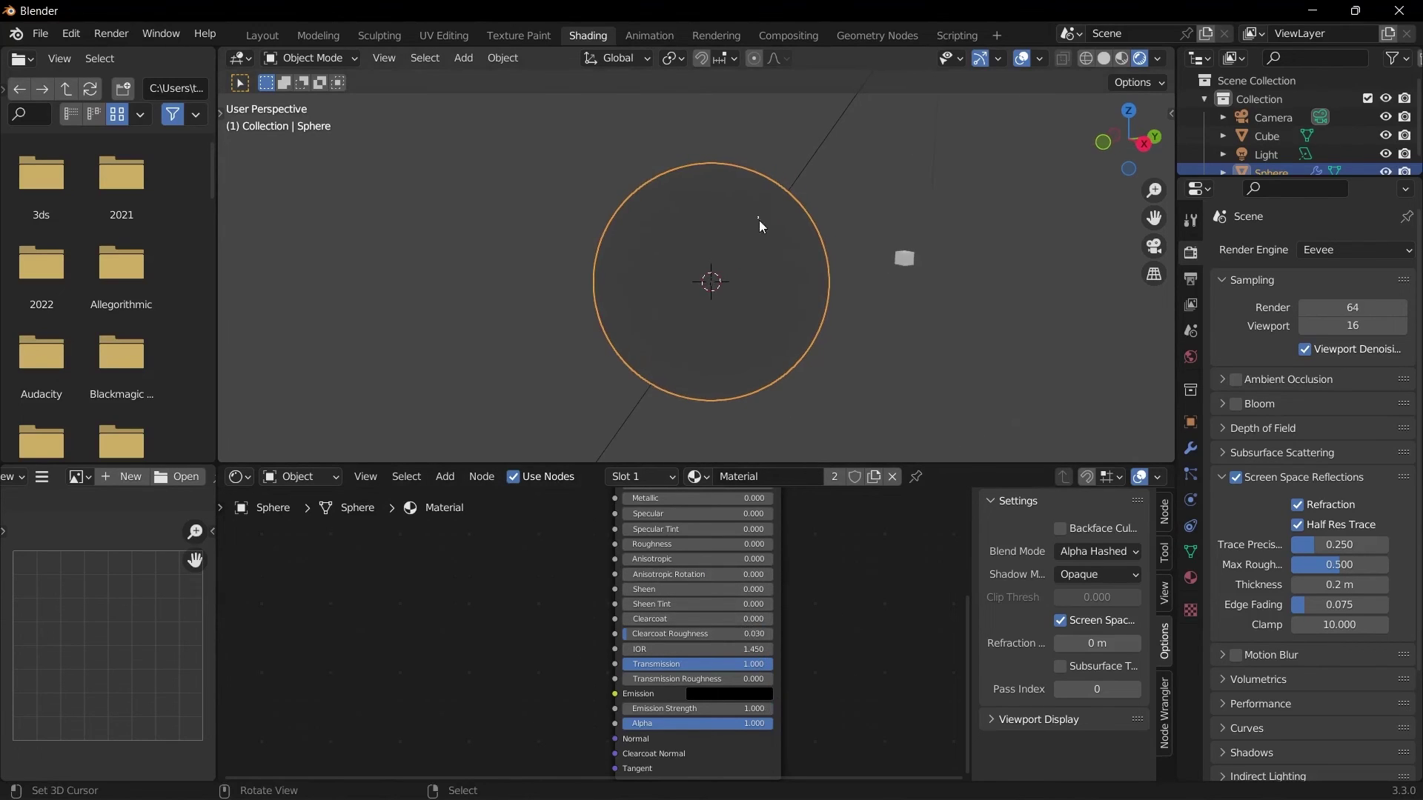
- Switch the 3D viewport to Material Preview shading to show the glass sphere against an environment
key("z")
left_click(781, 331)
middle_click_drag(888, 238, 926, 219)
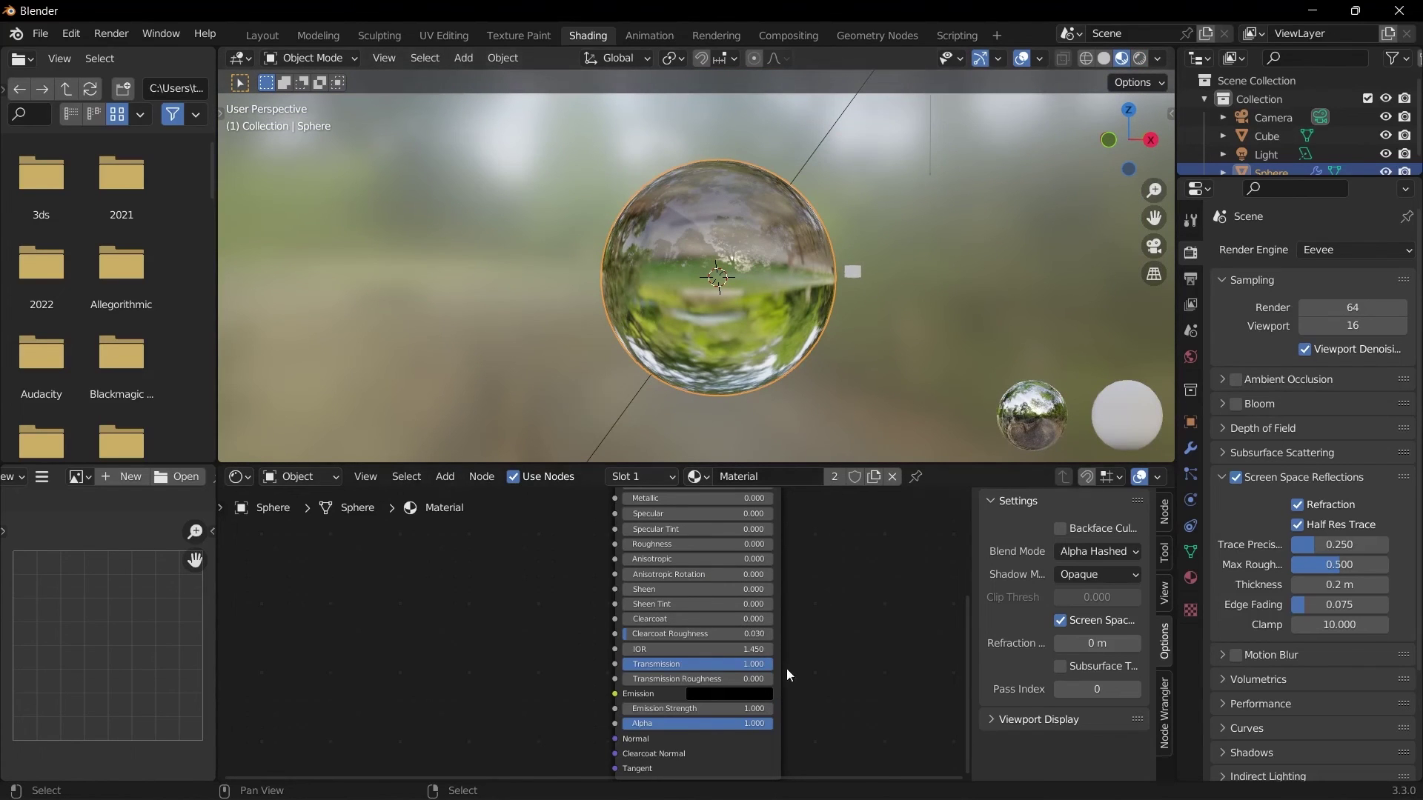
- Try a Transmission Roughness of 0.796 on the sphere's material, inspect the effect, and reset it to 0
left_click_drag(672, 679, 771, 679)
middle_click_drag(725, 267, 756, 229)
scroll(856, 224, "up", 3)
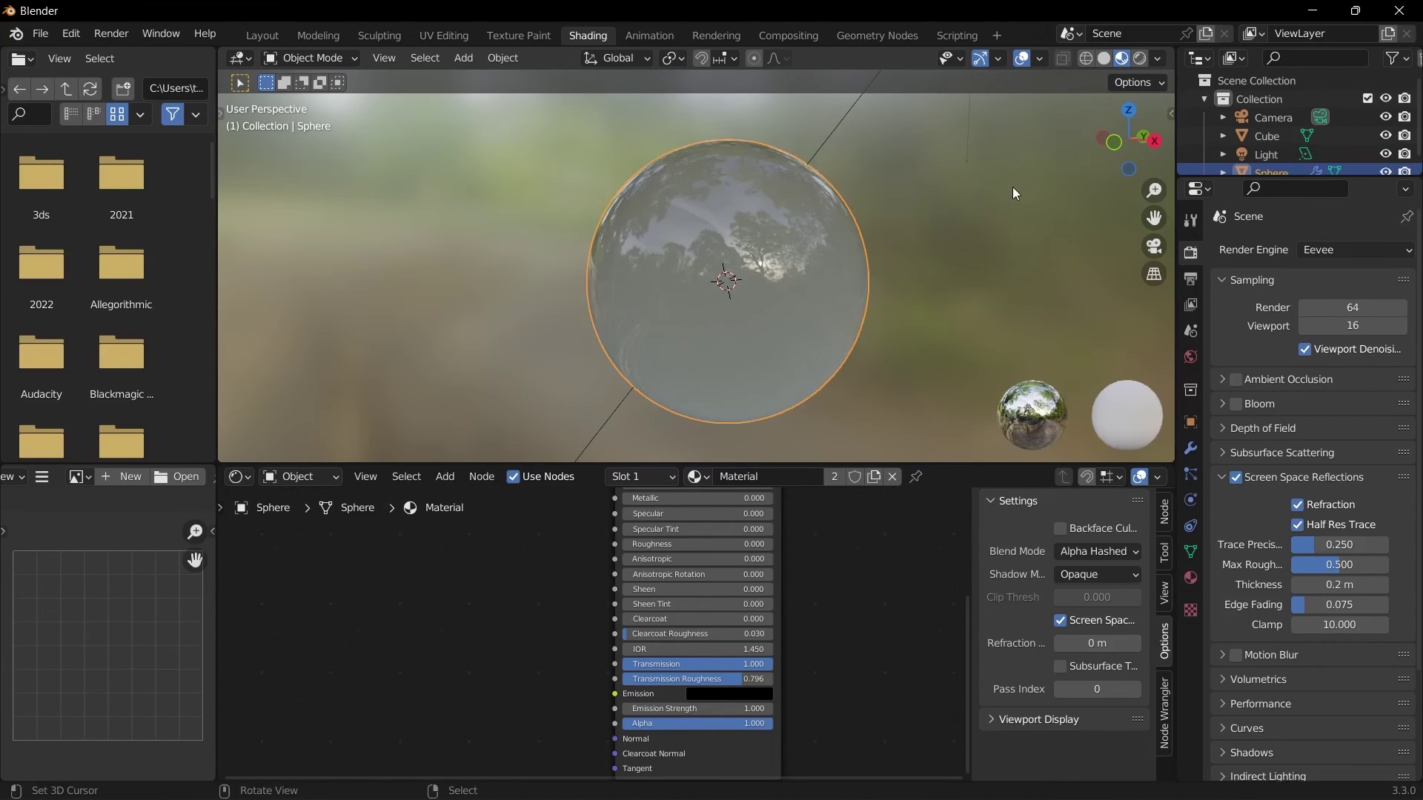
left_click_drag(709, 679, 643, 679)
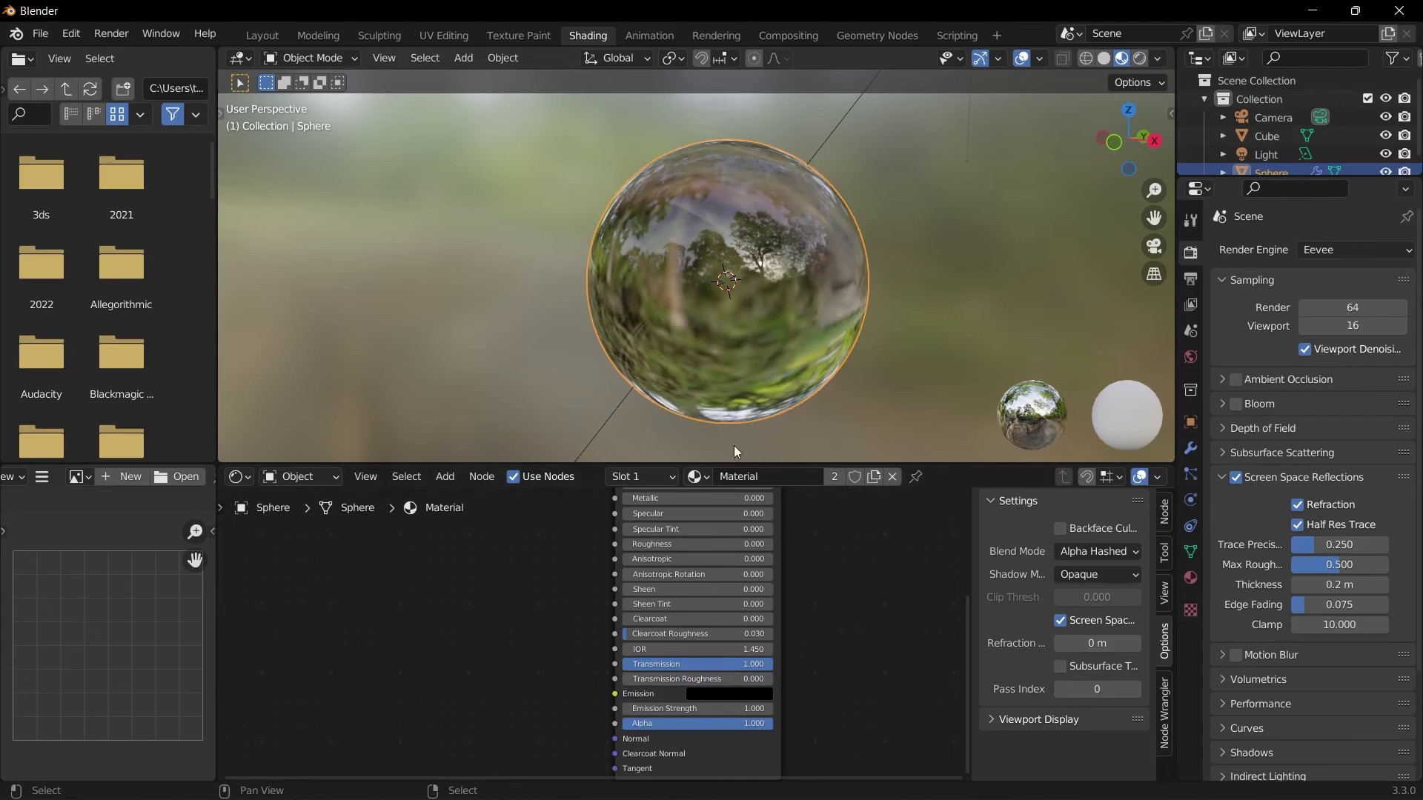
- Set the Principled BSDF's Transmission to 0
left_click_drag(754, 664, 622, 664)
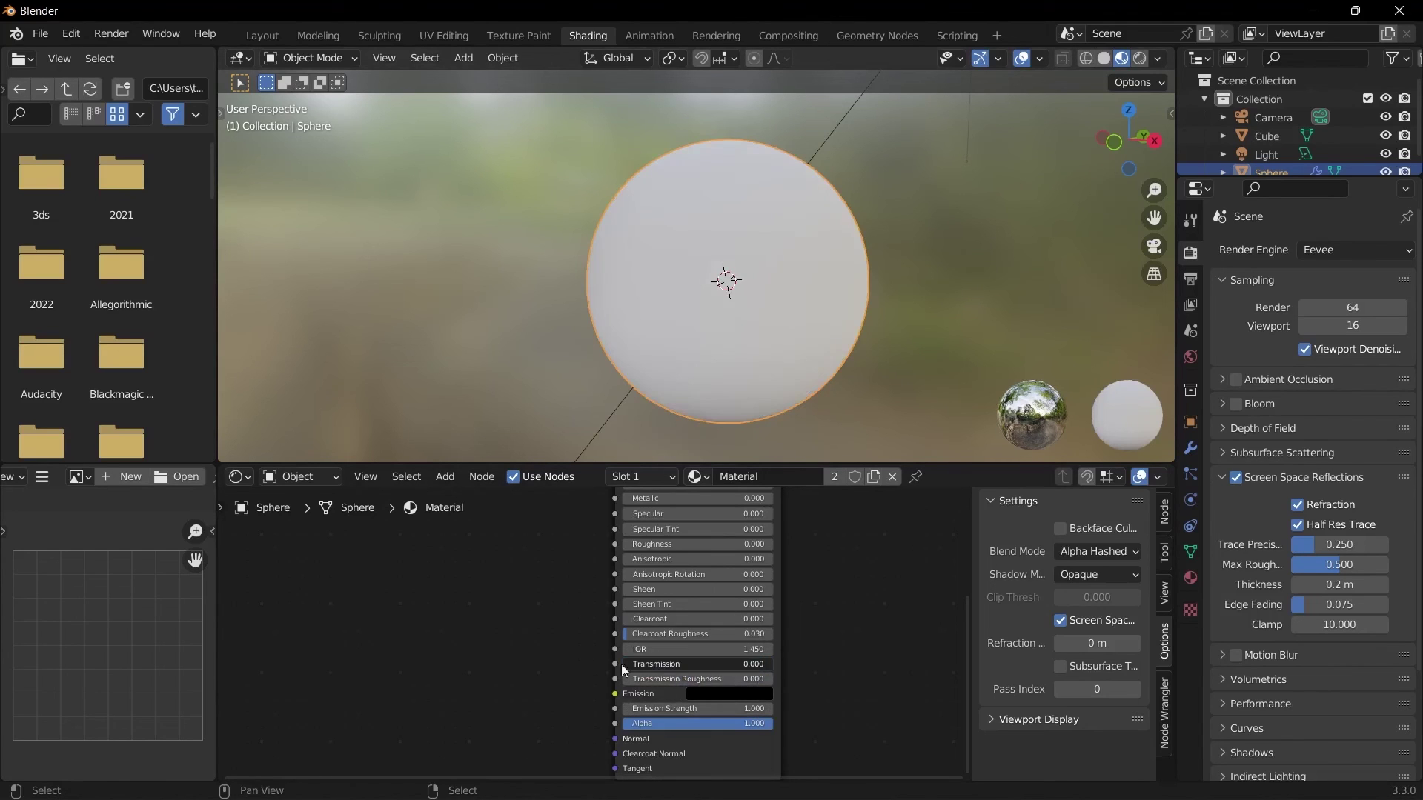
scroll(796, 704, "up", 2)
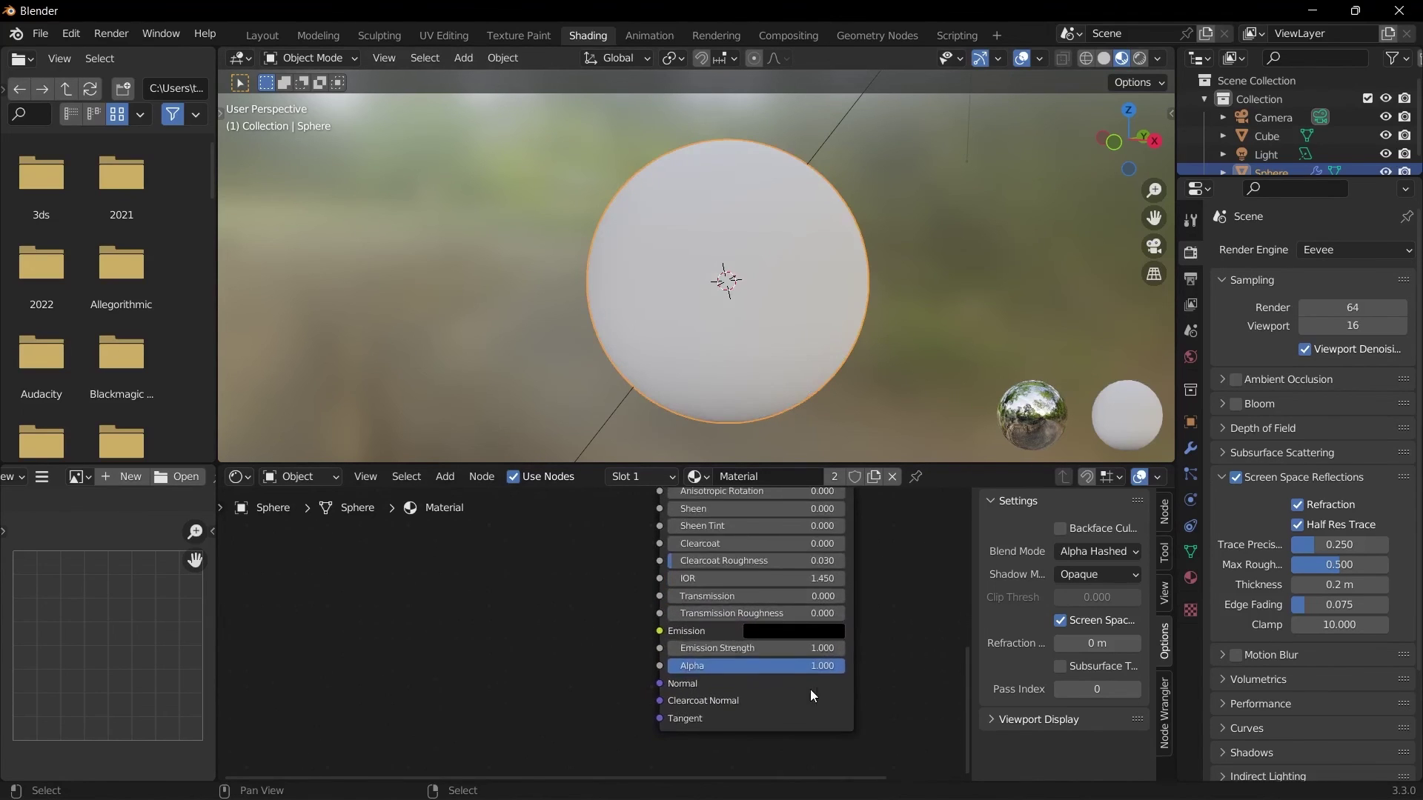
scroll(664, 667, "up", 2)
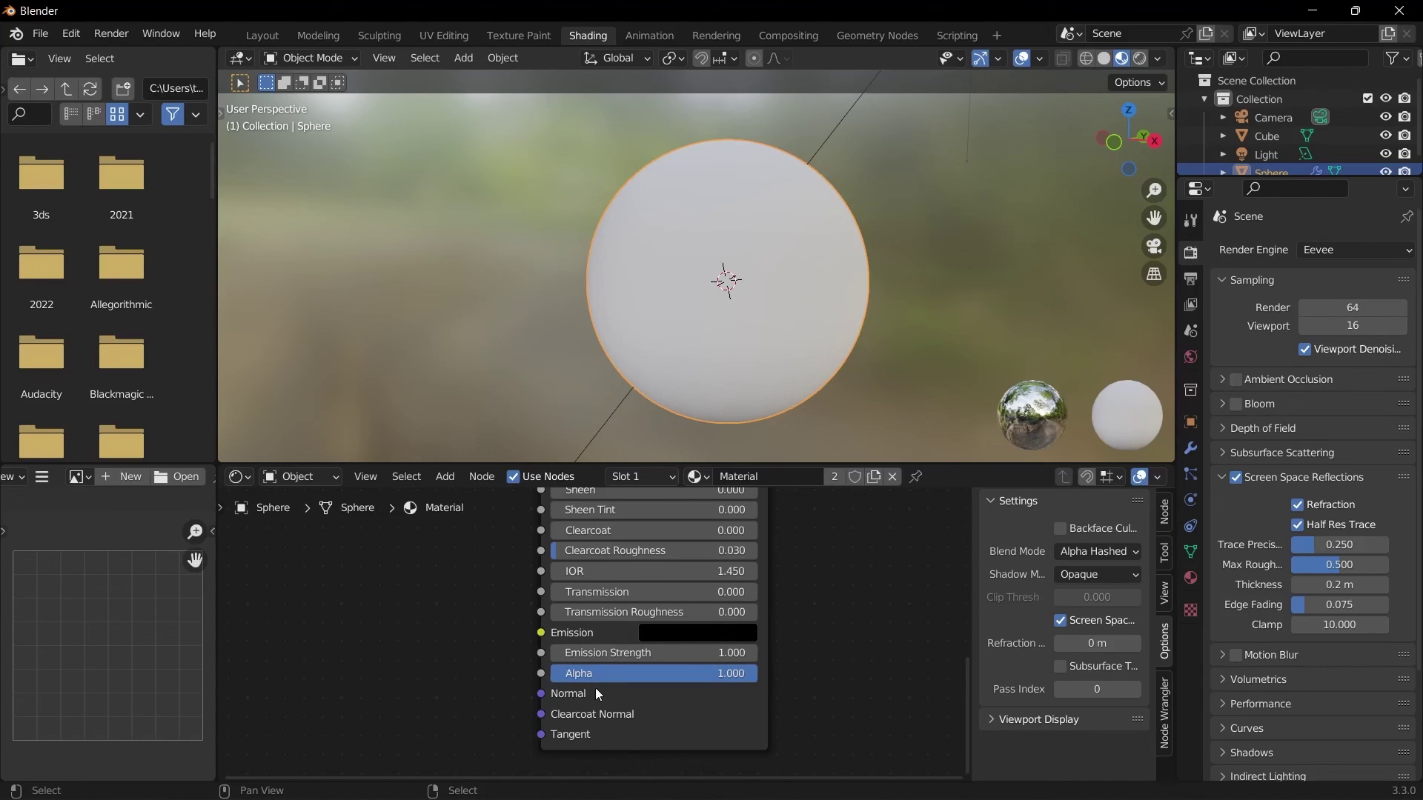
- Select the Principled BSDF node of the sphere's material
scroll(599, 693, "down", 2)
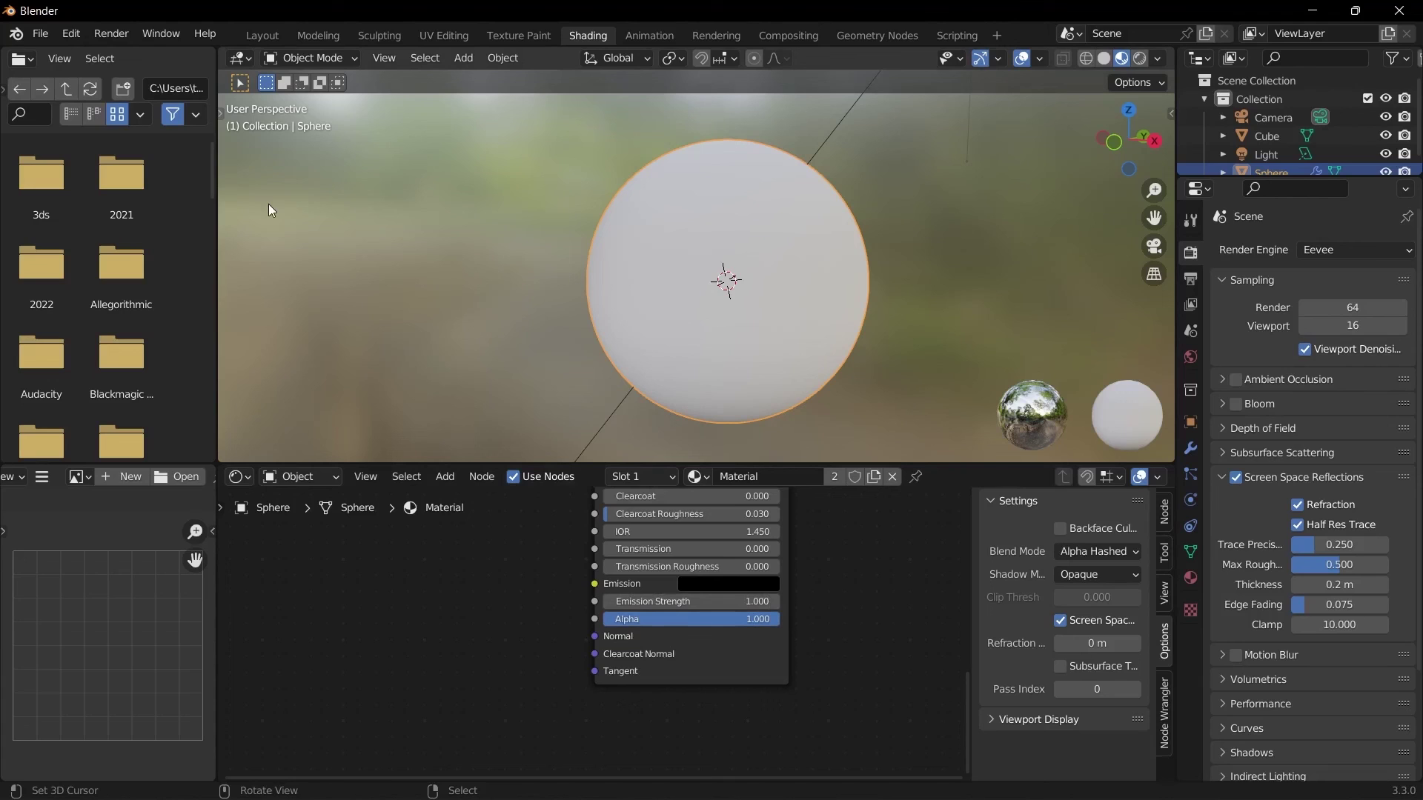
scroll(669, 660, "down", 4)
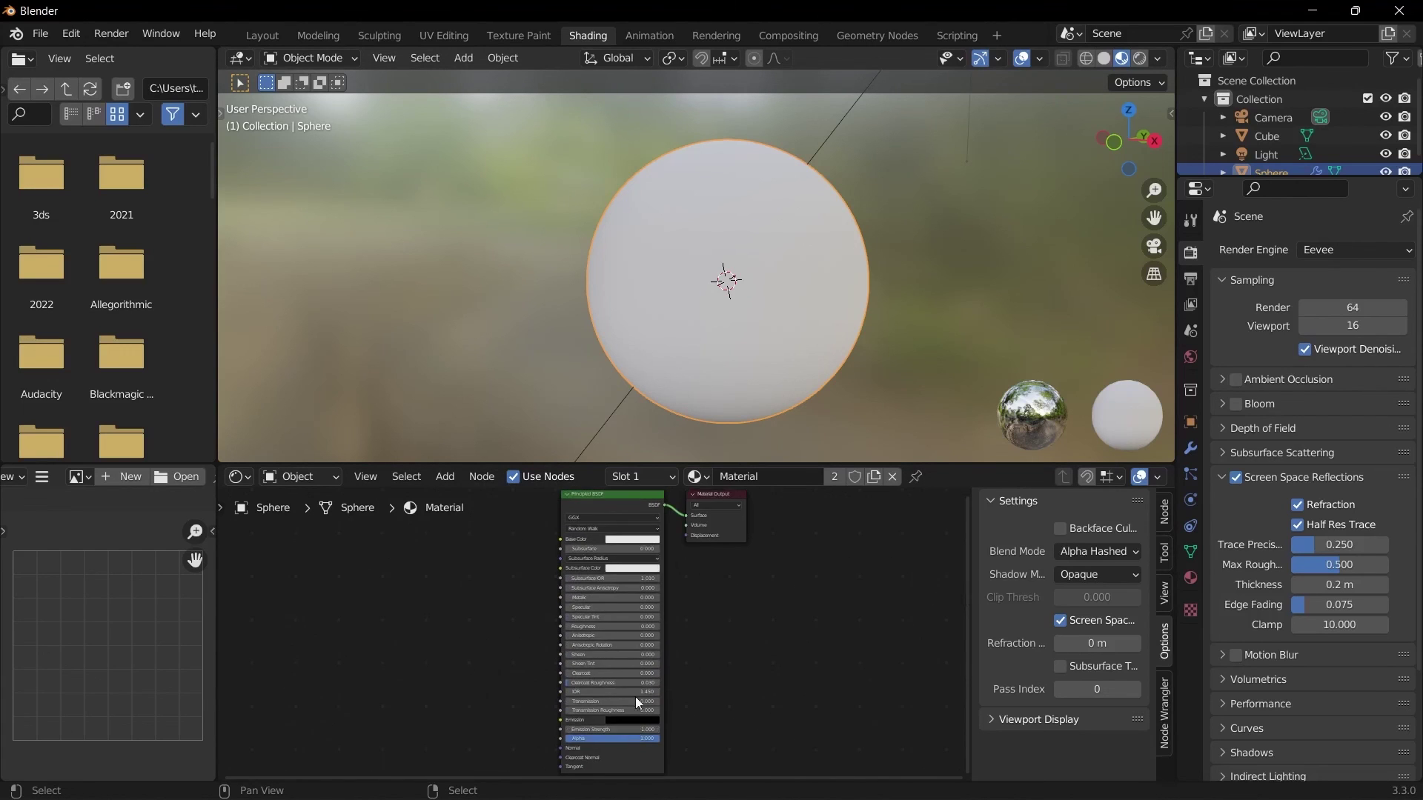
scroll(674, 558, "up", 2)
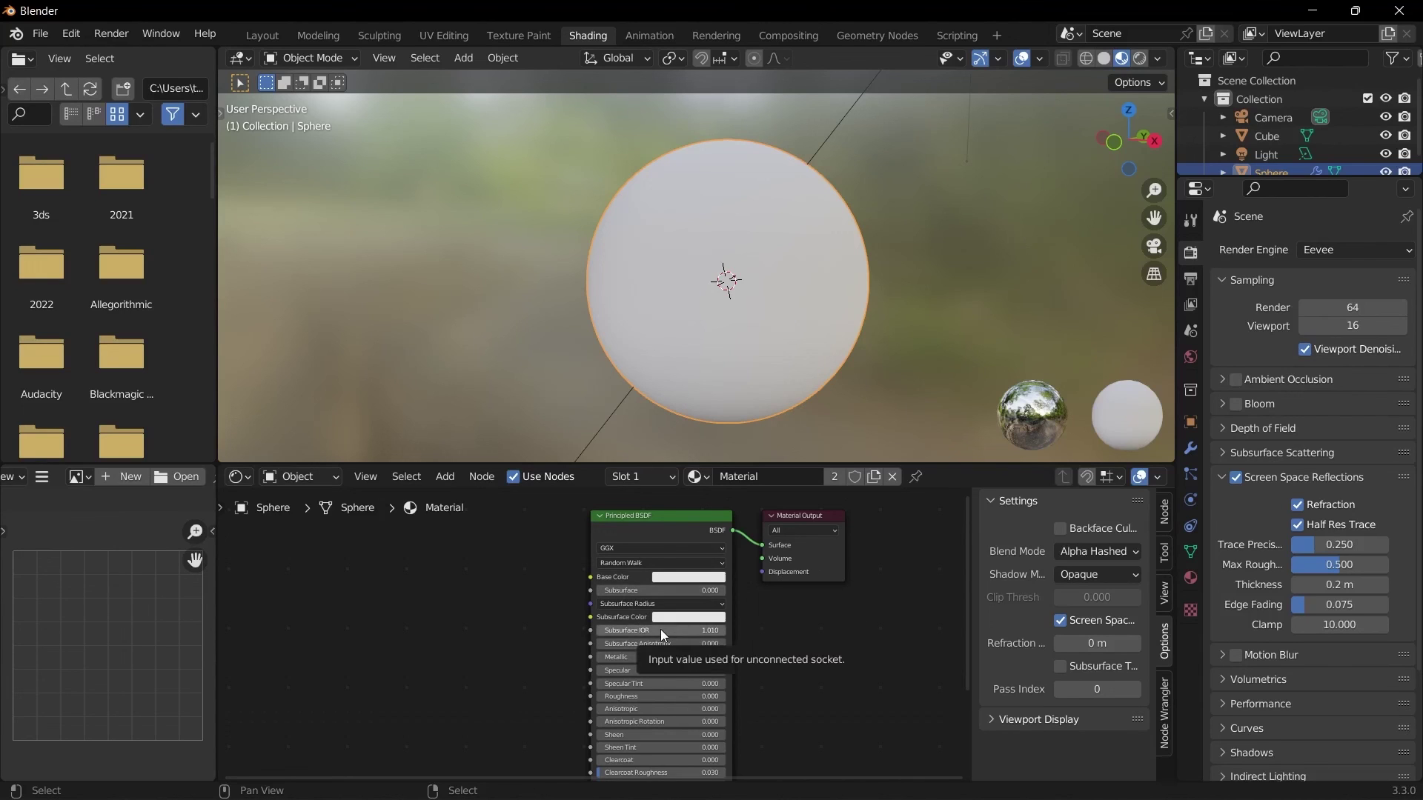
left_click(630, 521)
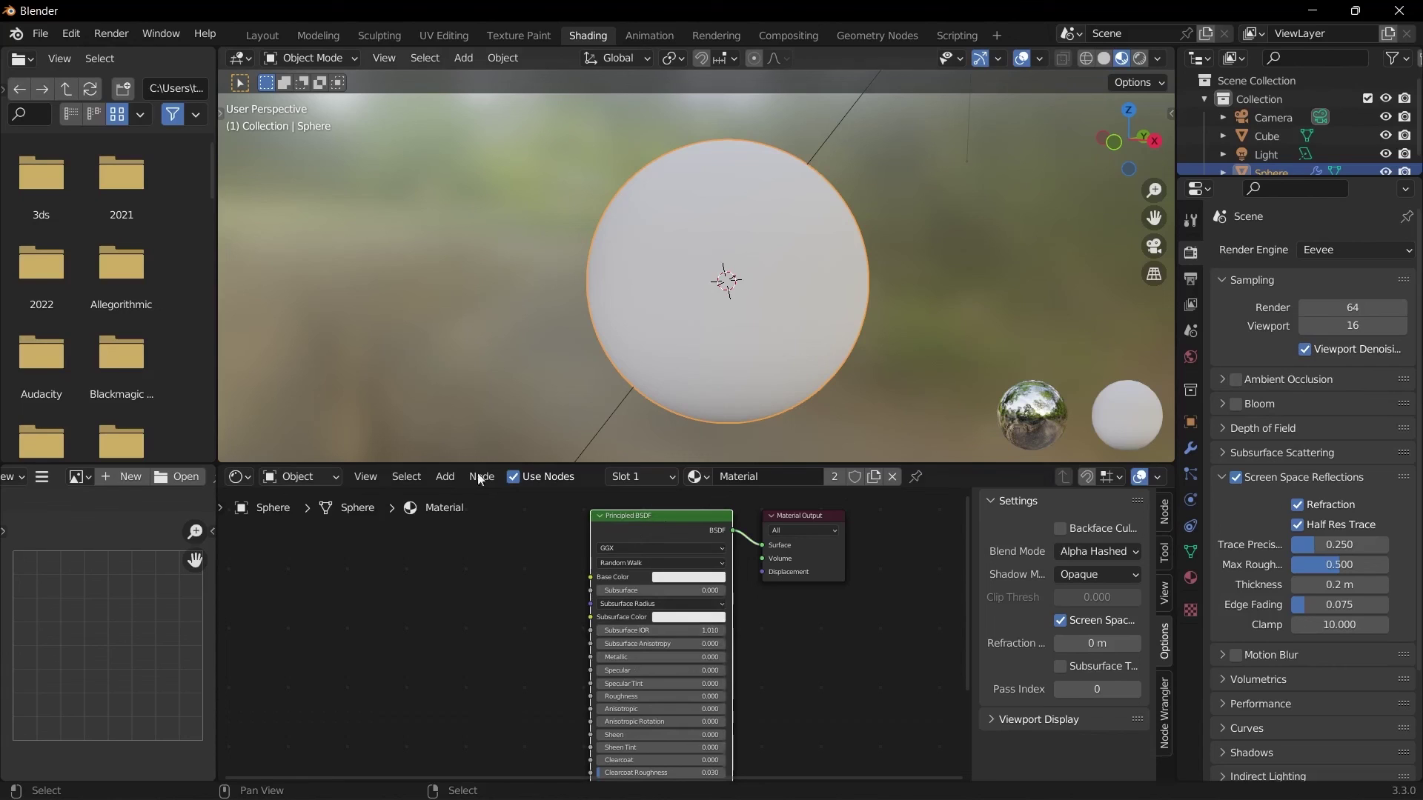